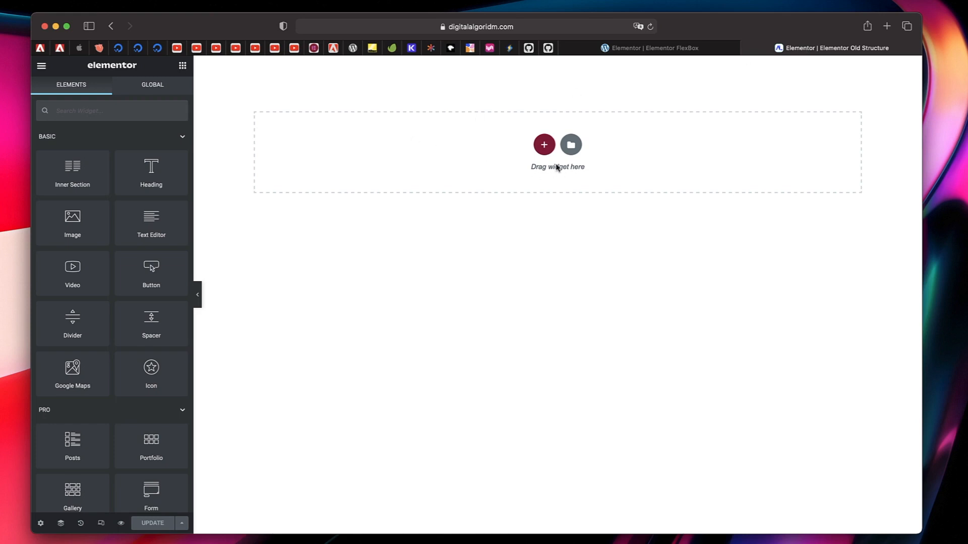
# - Add a center-aligned Heading widget to the Old Structure page, in a section with its height set to Min Height
pyautogui.moveTo(144, 180); pyautogui.dragTo(507, 187)
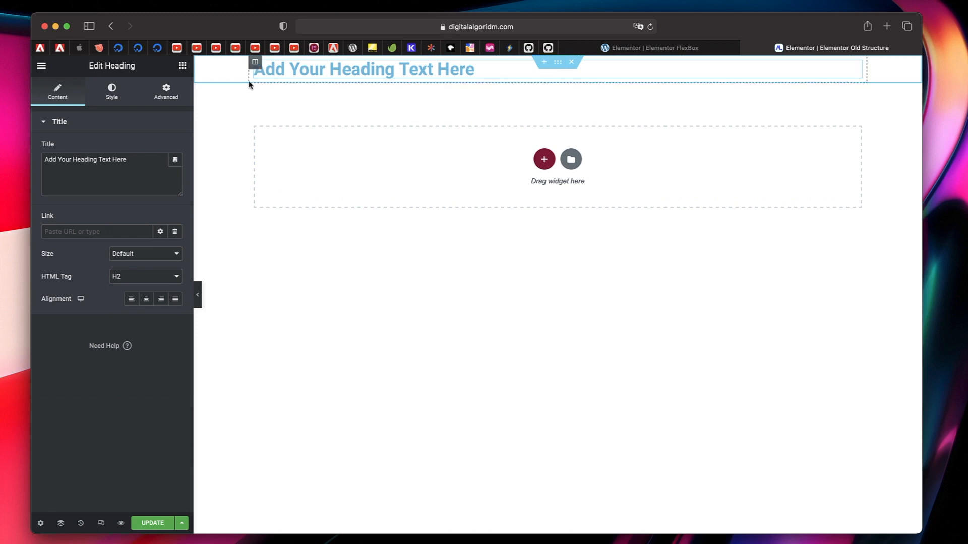
pyautogui.click(559, 62)
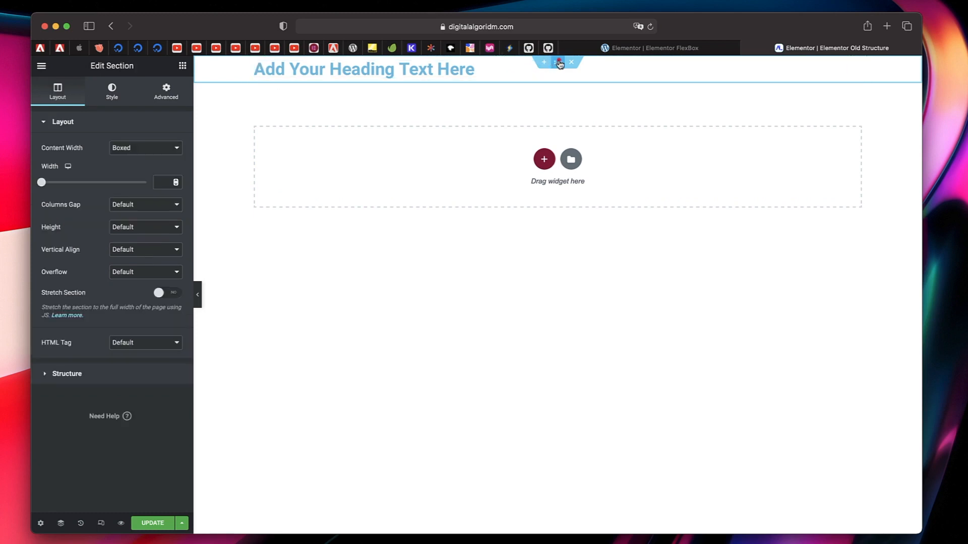
pyautogui.click(142, 228)
pyautogui.click(138, 248)
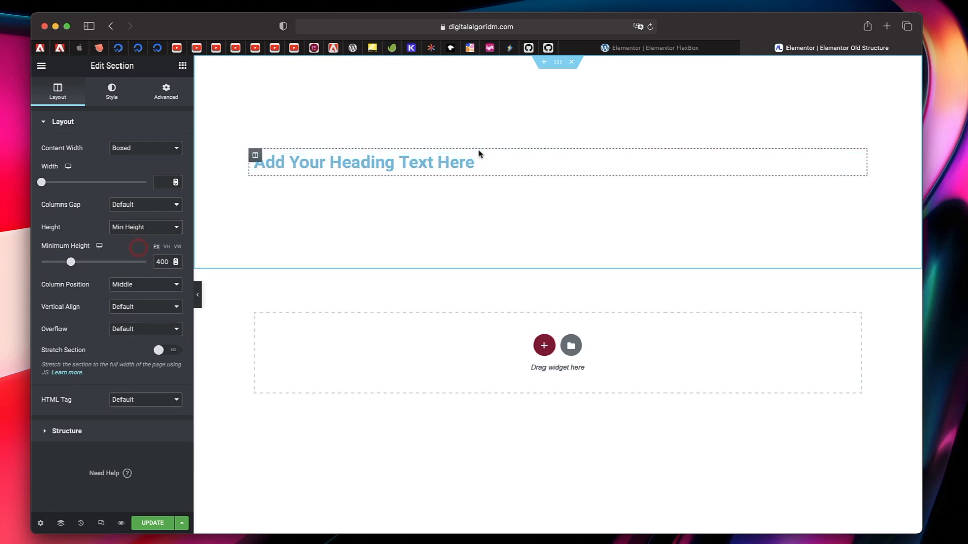
pyautogui.click(478, 162)
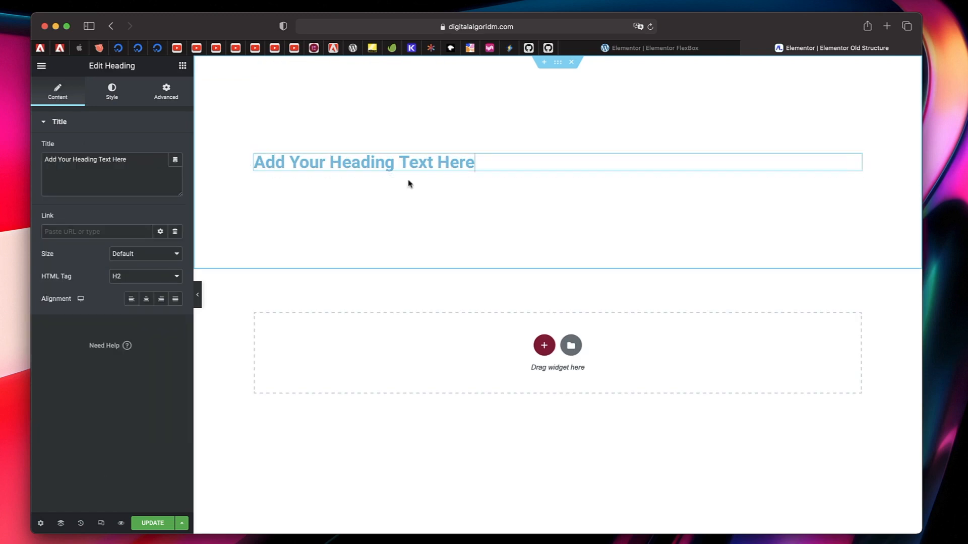
pyautogui.click(146, 299)
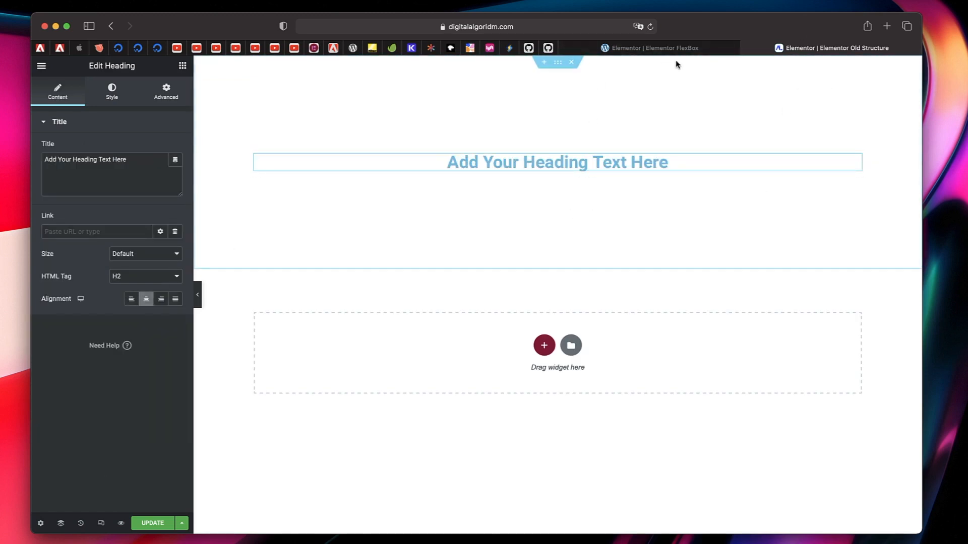
# - Switch to the Elementor FlexBox page and add a Heading widget to its empty canvas
pyautogui.click(693, 48)
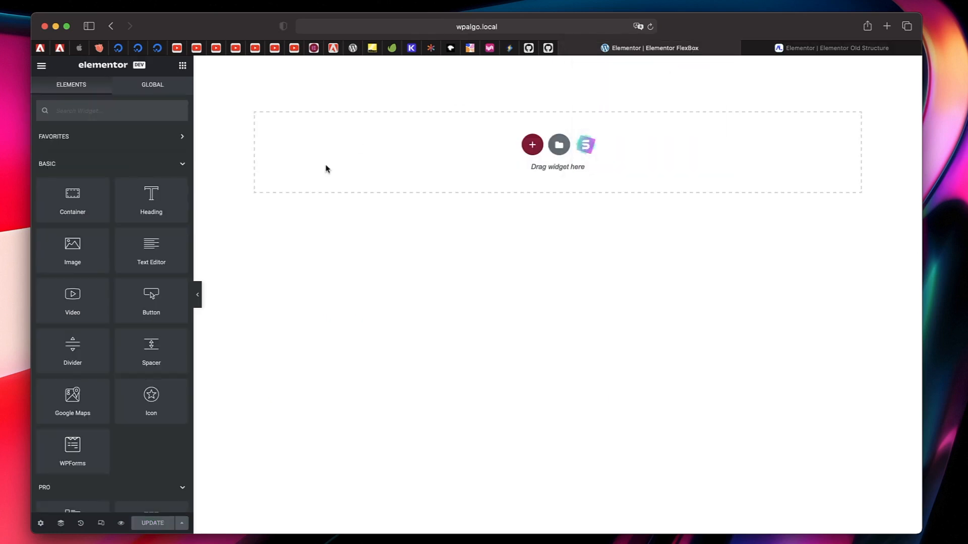
pyautogui.moveTo(162, 199); pyautogui.dragTo(487, 174)
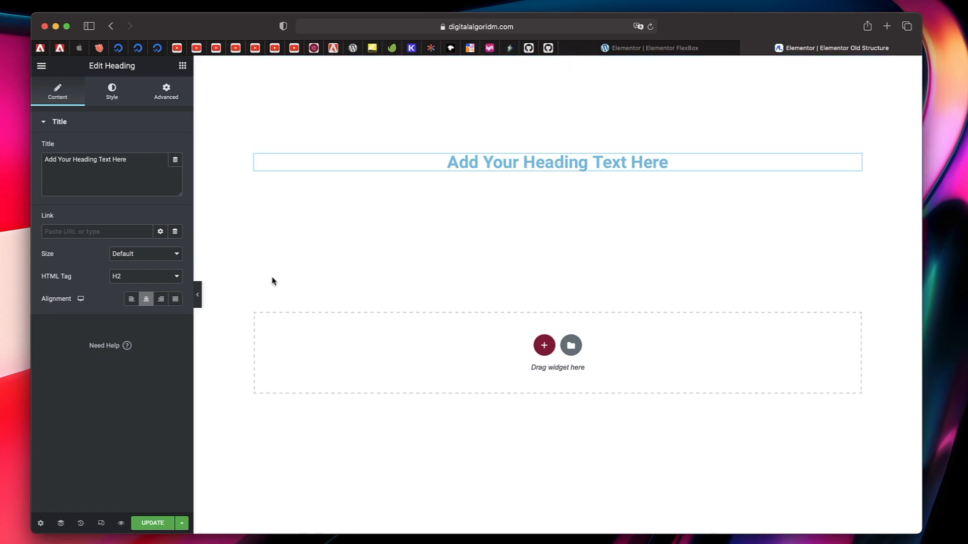
# - Examine the Old Structure heading's HTML nesting in the web inspector, from section through container and column, with the editor panel hidden
pyautogui.click(197, 296)
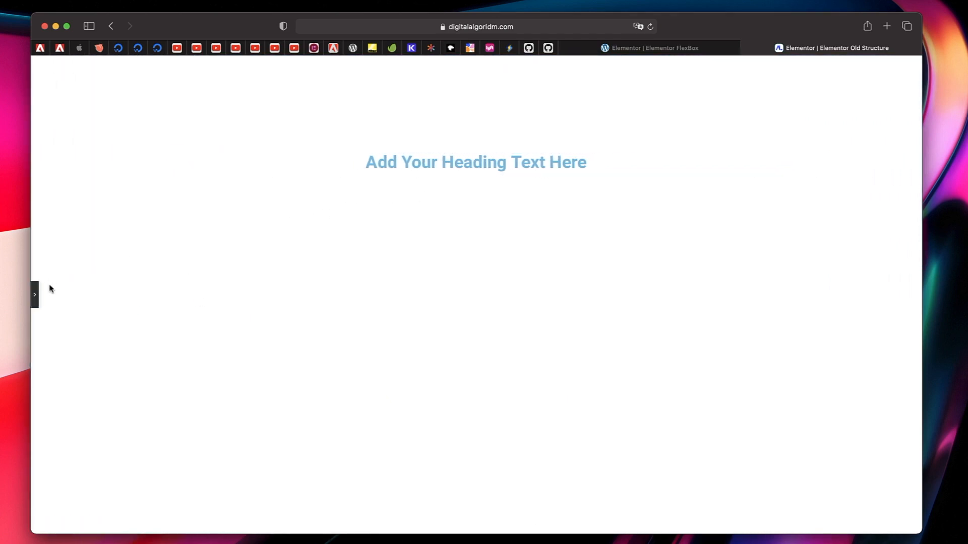
pyautogui.rightClick(395, 166)
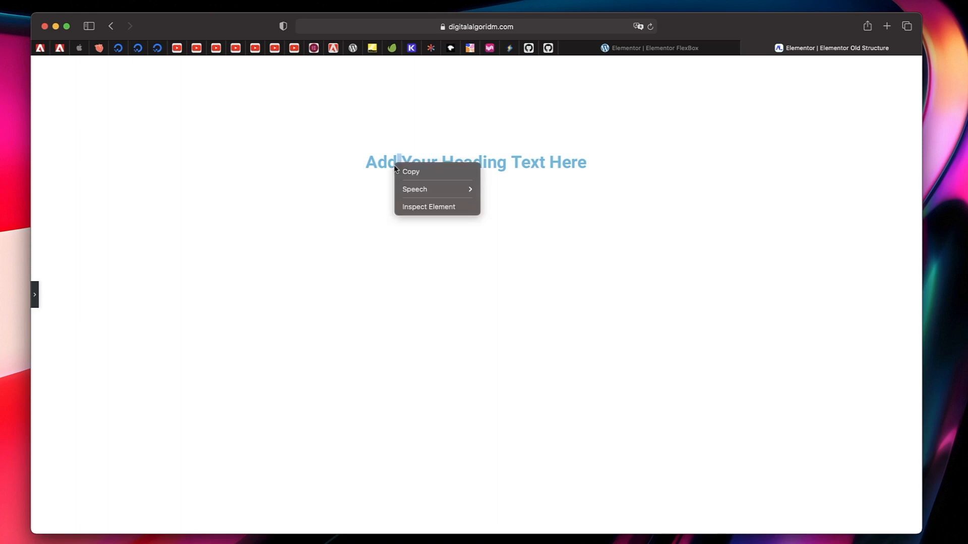
pyautogui.click(427, 207)
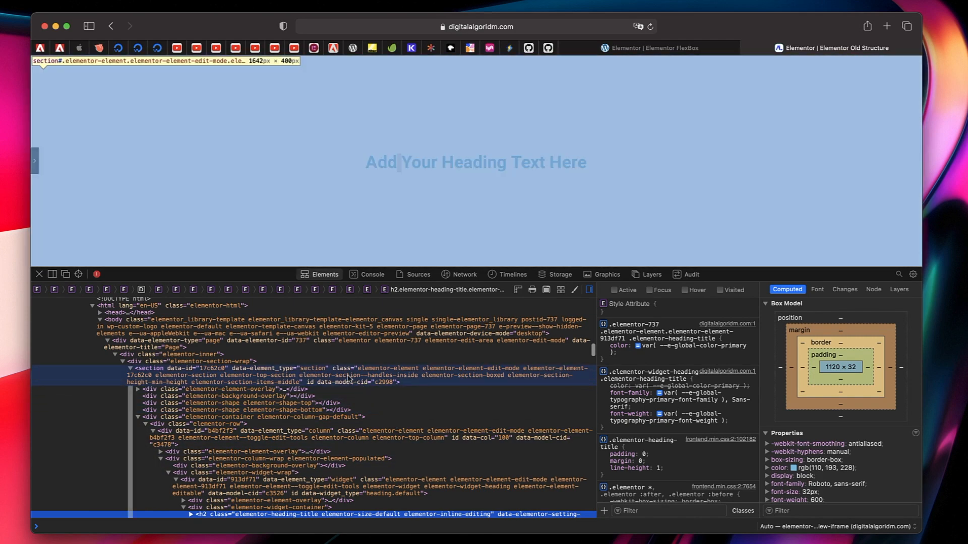
pyautogui.click(139, 382)
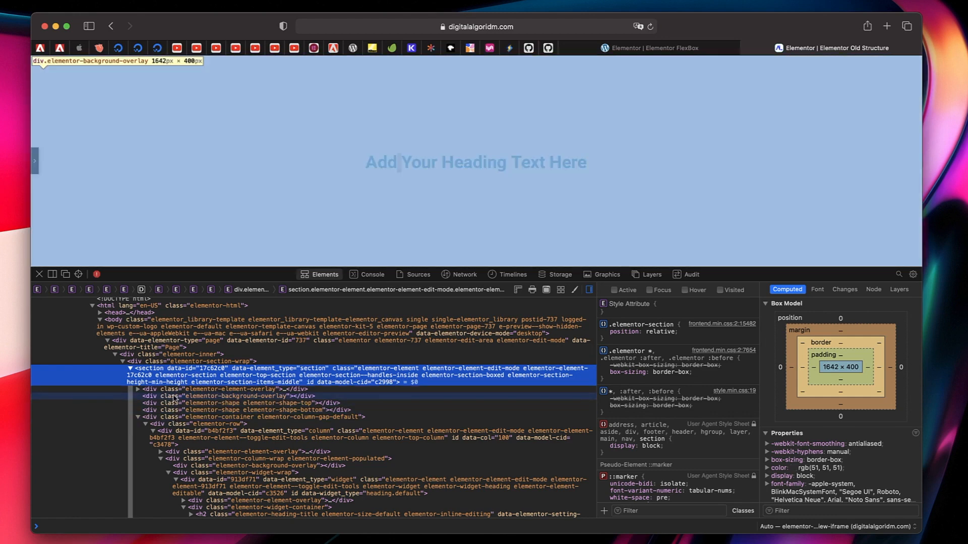
pyautogui.scroll(-2, 179, 419)
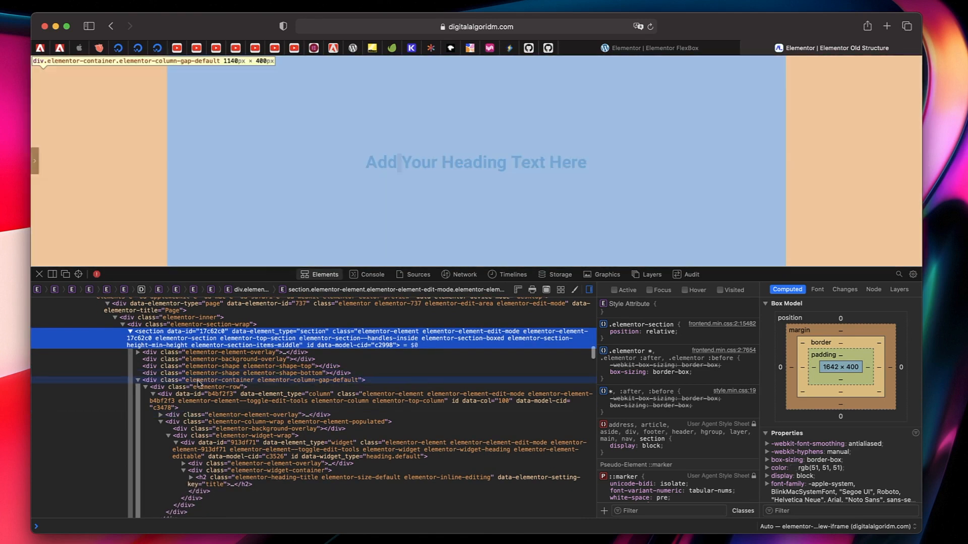
pyautogui.click(198, 382)
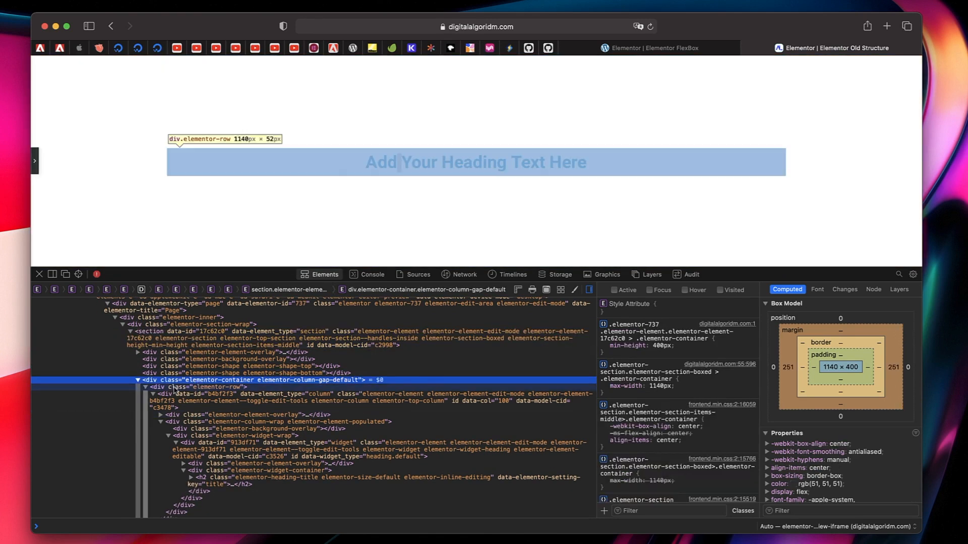
pyautogui.click(185, 399)
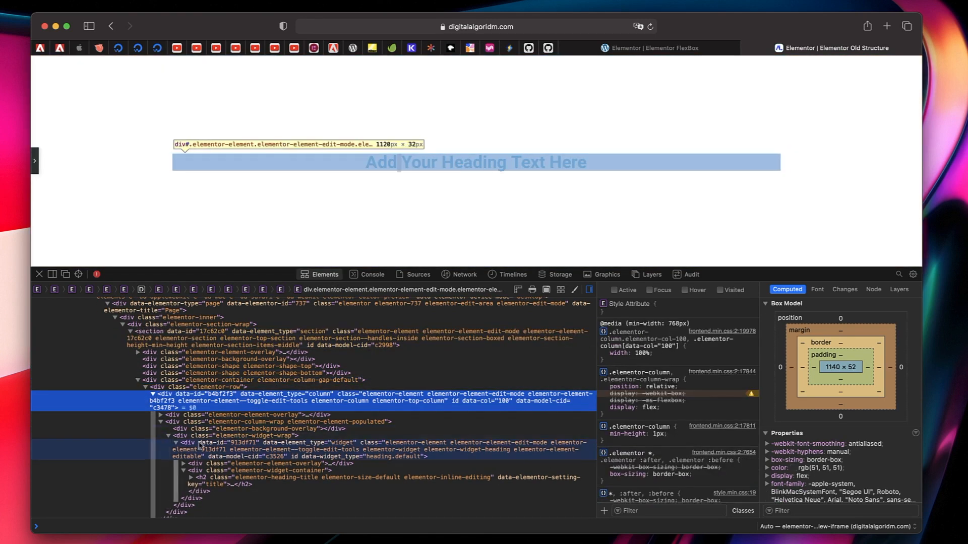
pyautogui.scroll(-1, 200, 447)
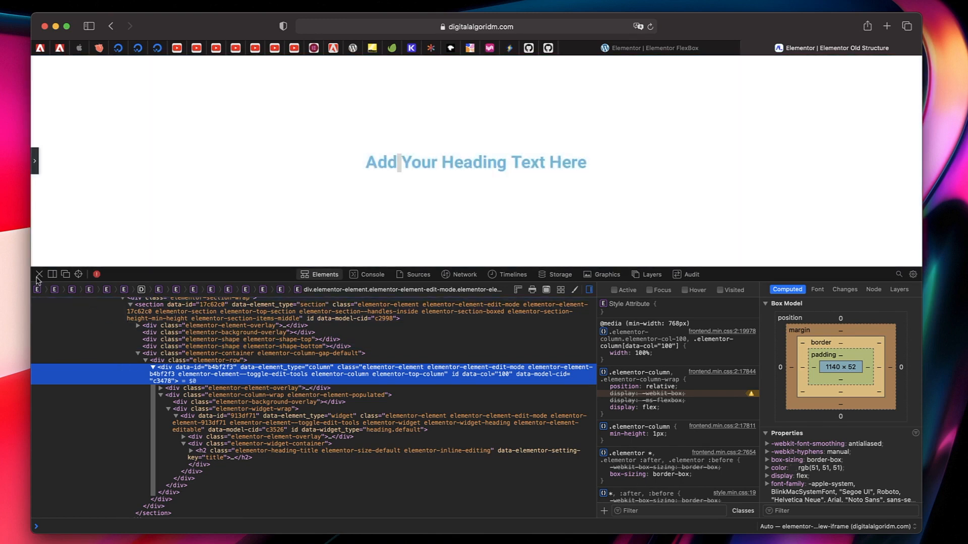
pyautogui.click(38, 274)
# - On the FlexBox page, set the heading's container to a 313 px minimum height and center its Align Items and Justify Content
pyautogui.click(715, 45)
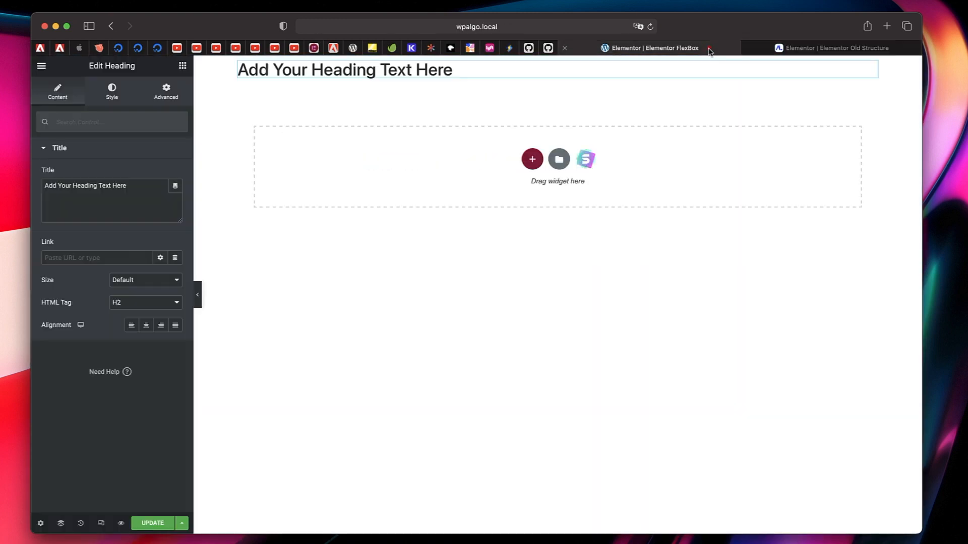
pyautogui.click(557, 66)
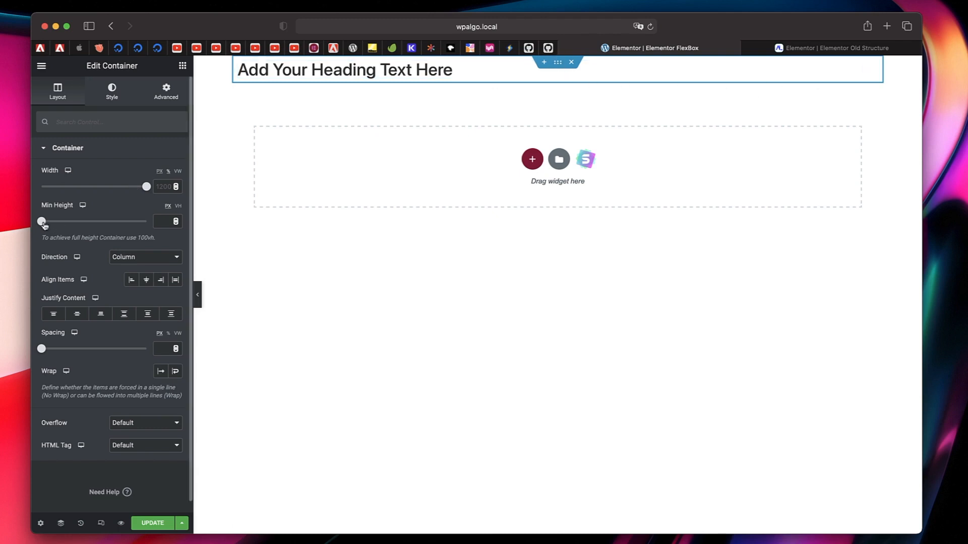
pyautogui.moveTo(44, 226); pyautogui.dragTo(64, 223)
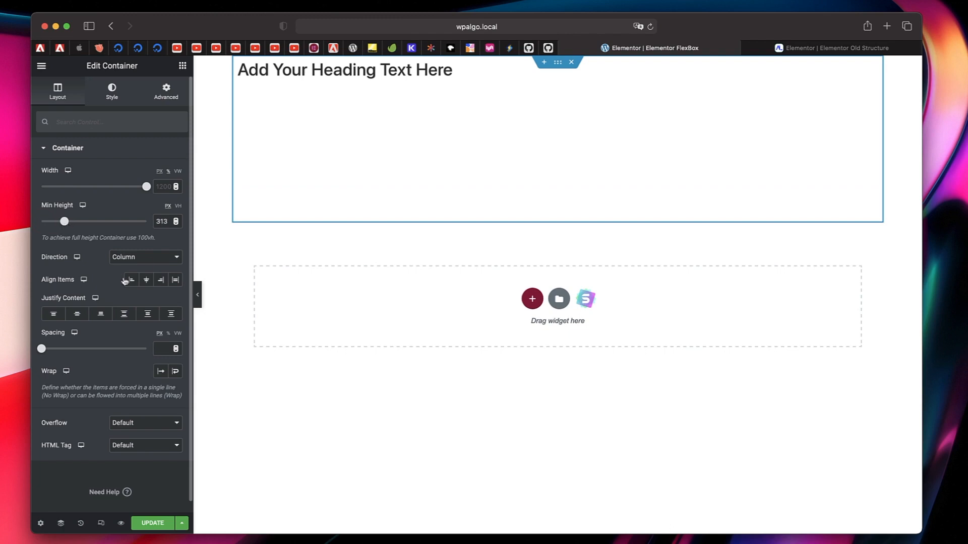
pyautogui.click(147, 280)
pyautogui.click(78, 314)
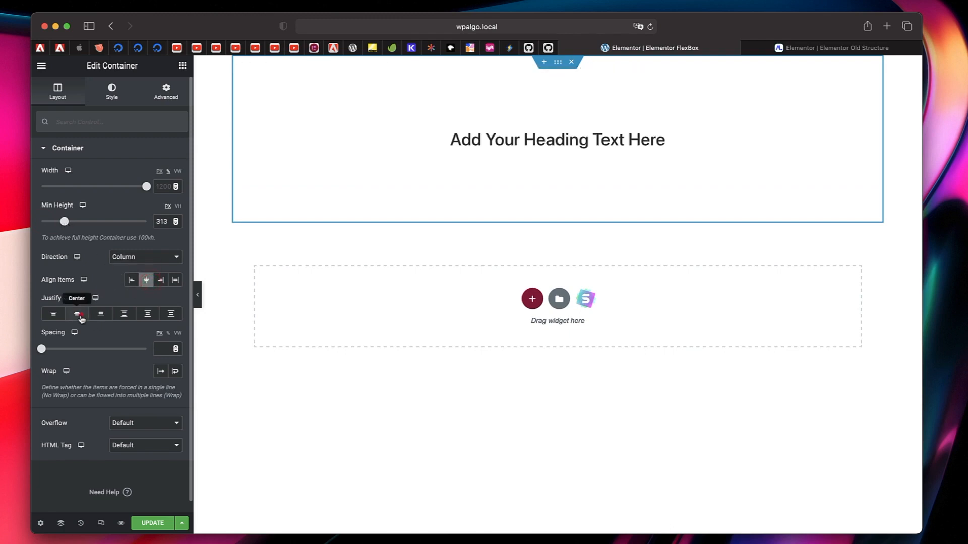
# - Examine the FlexBox heading's HTML in the web inspector, including its container and section wrap, with the editor panel hidden
pyautogui.click(198, 301)
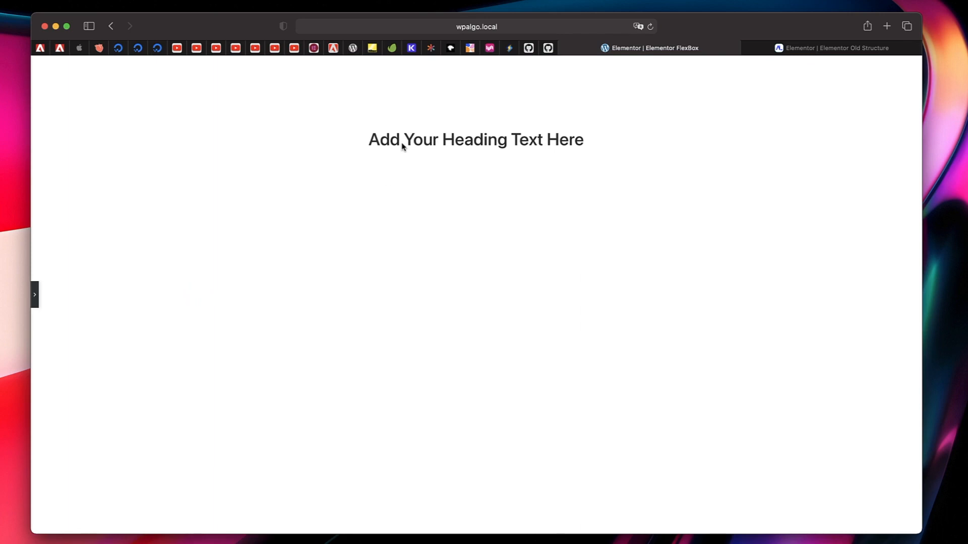
pyautogui.rightClick(421, 144)
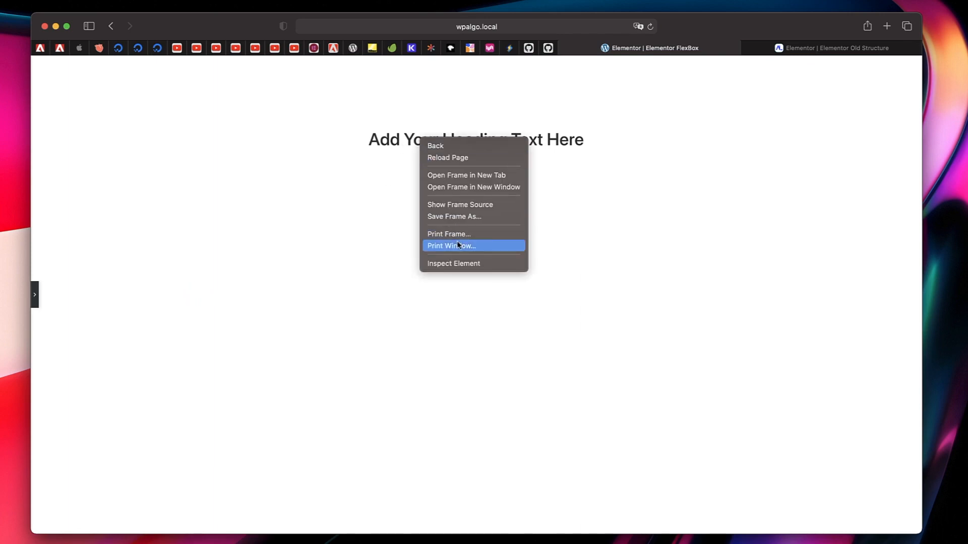
pyautogui.click(457, 264)
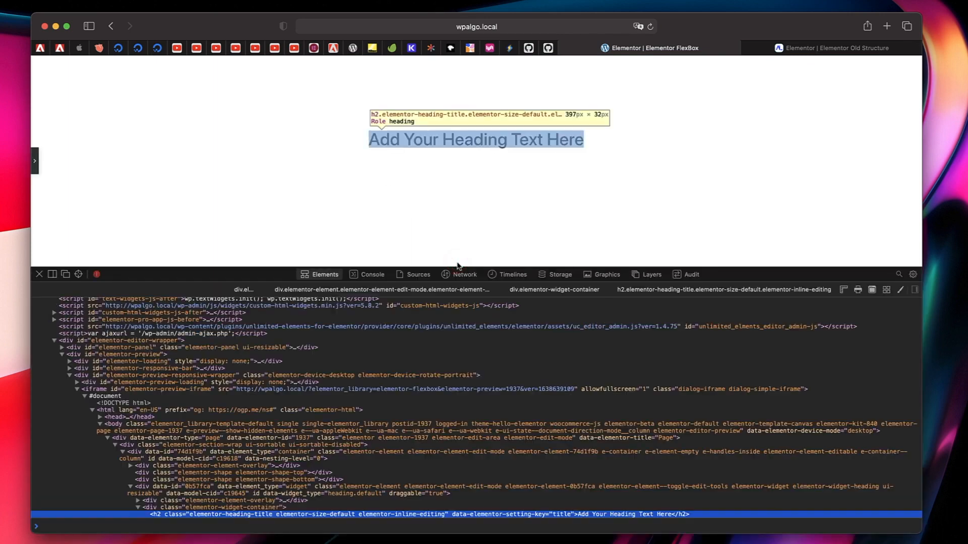
pyautogui.scroll(-2, 303, 428)
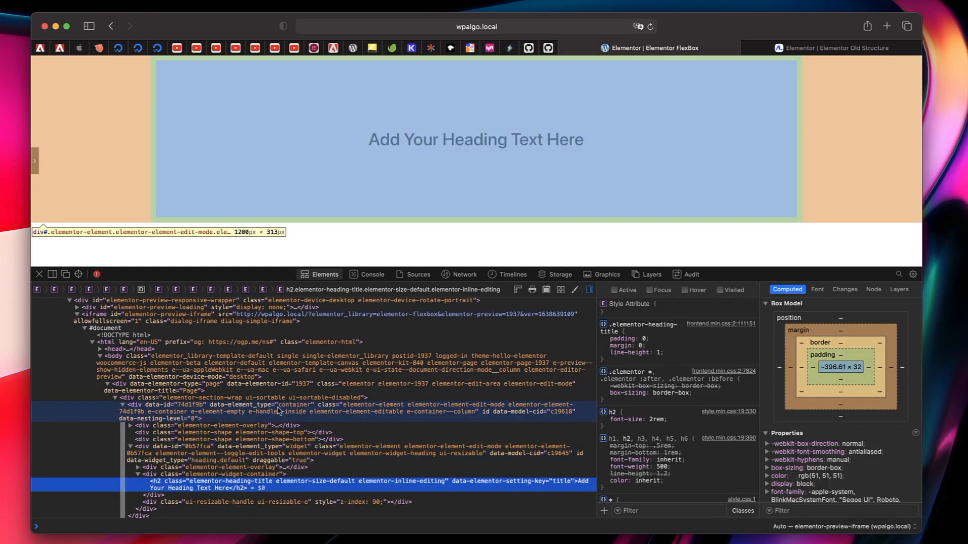
pyautogui.click(277, 408)
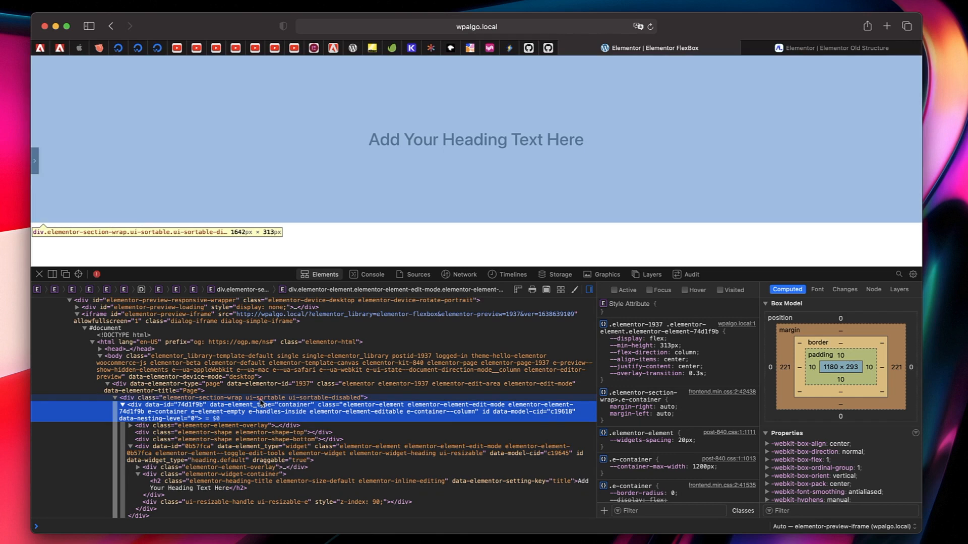
pyautogui.click(259, 399)
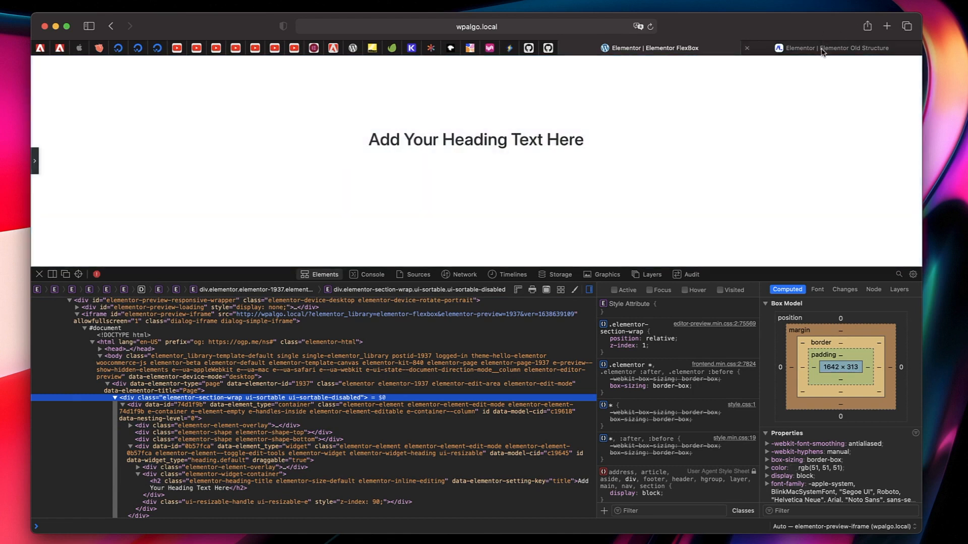
# - Inspect the Old Structure page's heading again to compare its wrapper elements with the FlexBox version
pyautogui.click(822, 48)
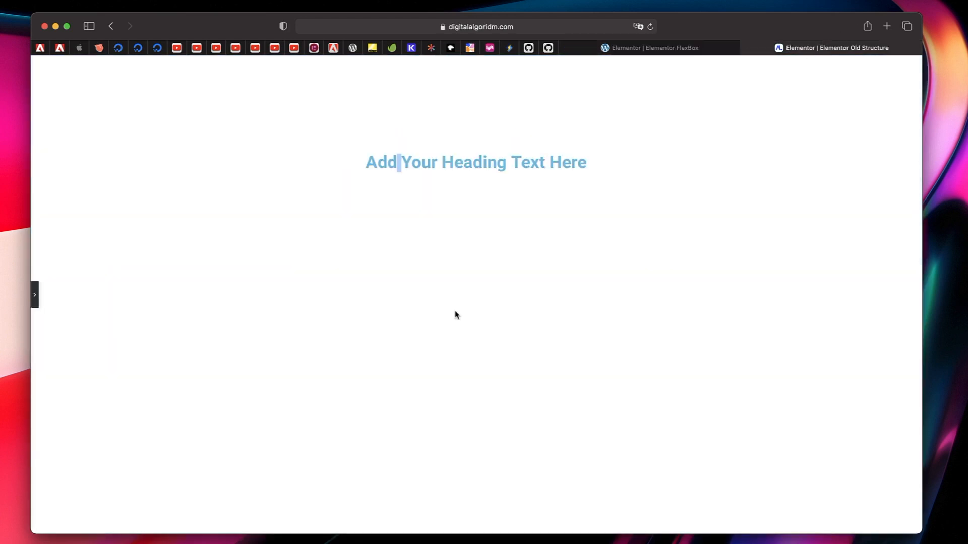
pyautogui.rightClick(424, 159)
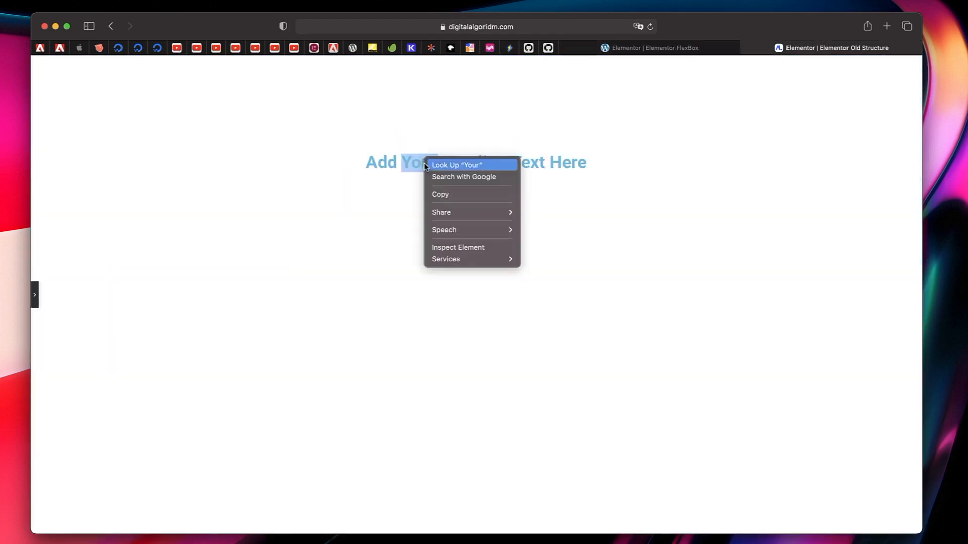
pyautogui.click(447, 247)
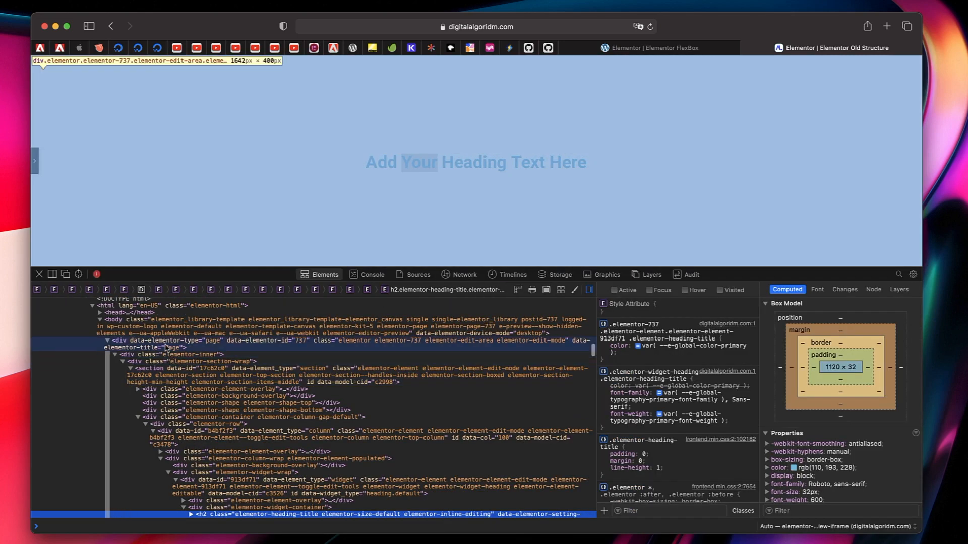
pyautogui.scroll(-2, 202, 484)
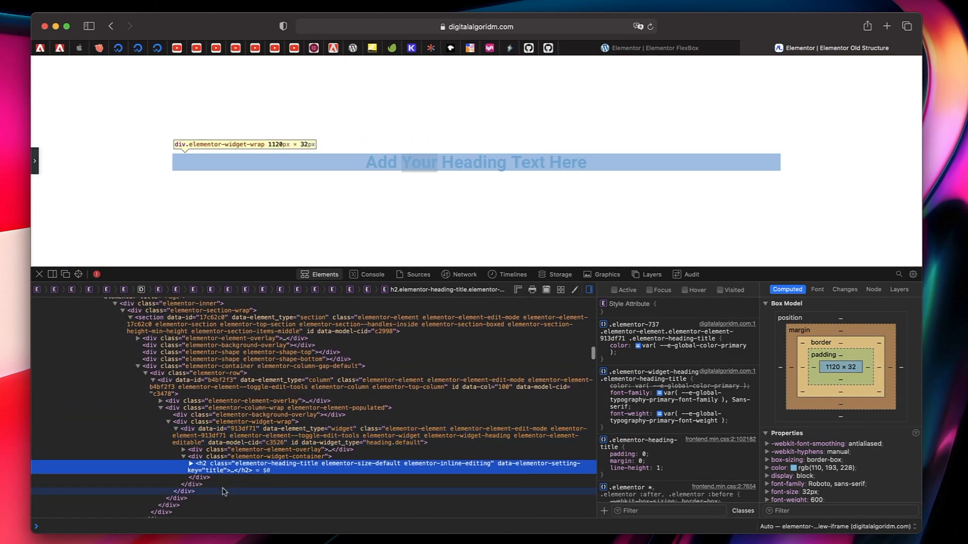
# - Return to the FlexBox page, close the inspector, restore the editor panel and open the heading container's layout settings
pyautogui.click(665, 50)
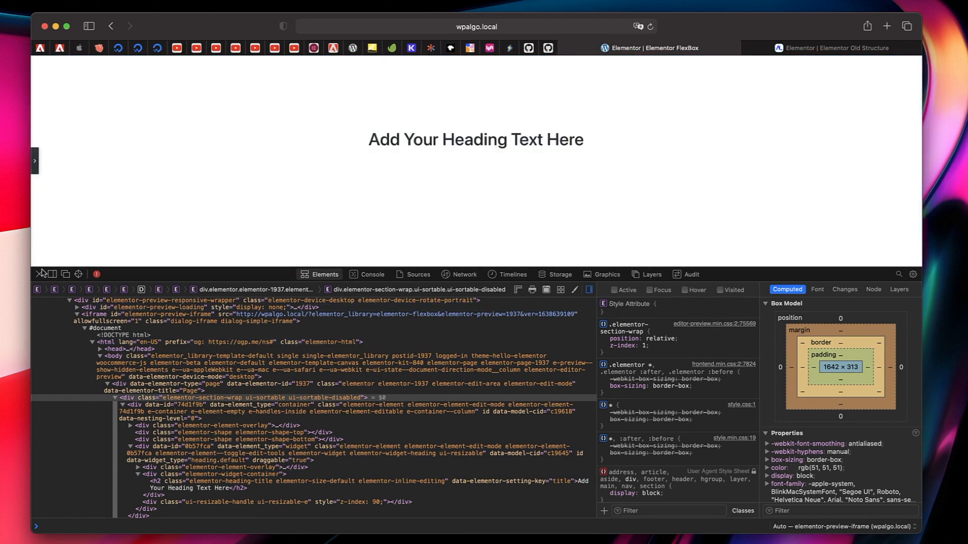
pyautogui.click(41, 275)
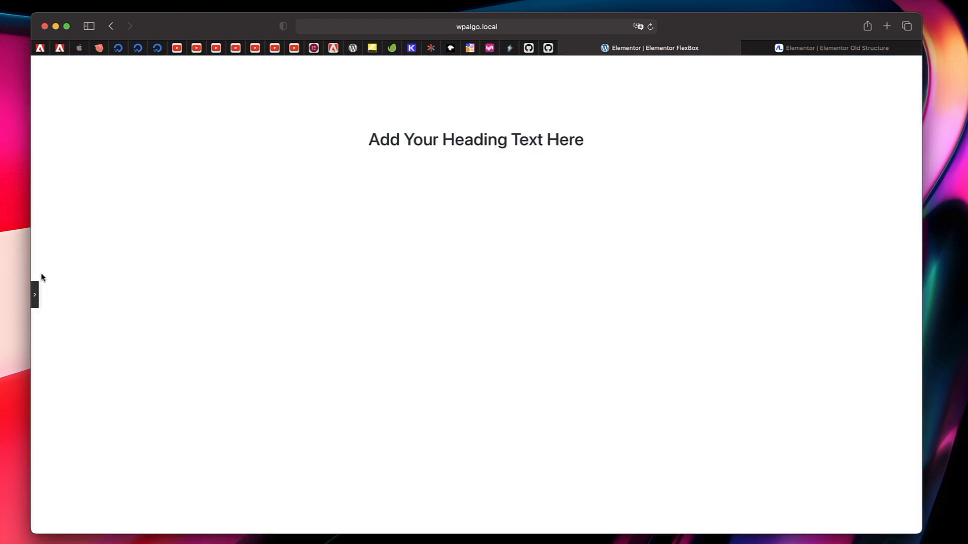
pyautogui.click(35, 299)
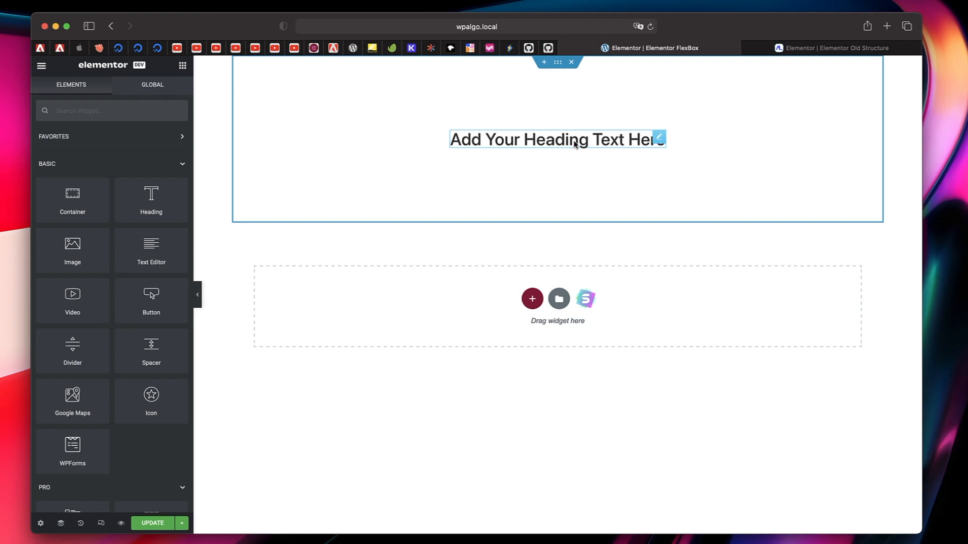
pyautogui.click(558, 62)
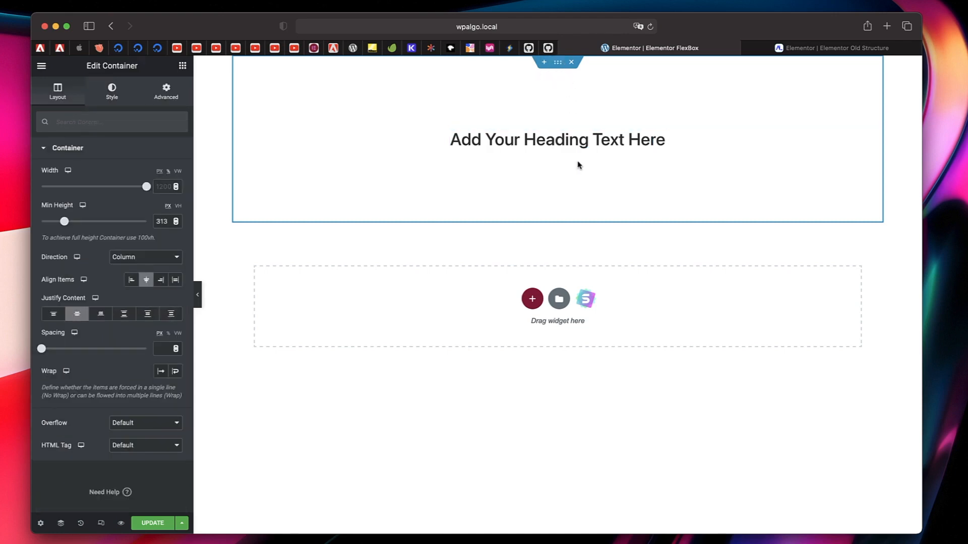
pyautogui.click(184, 67)
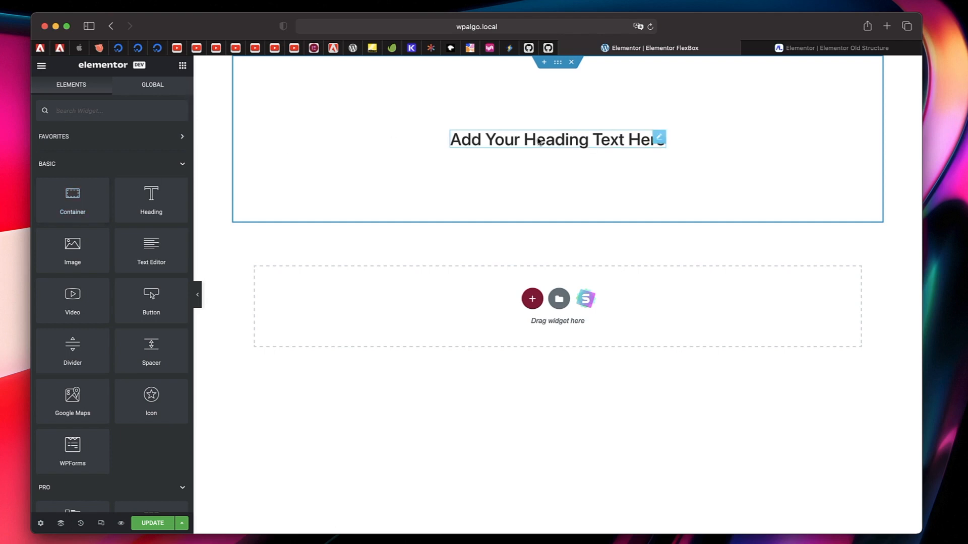
pyautogui.click(558, 62)
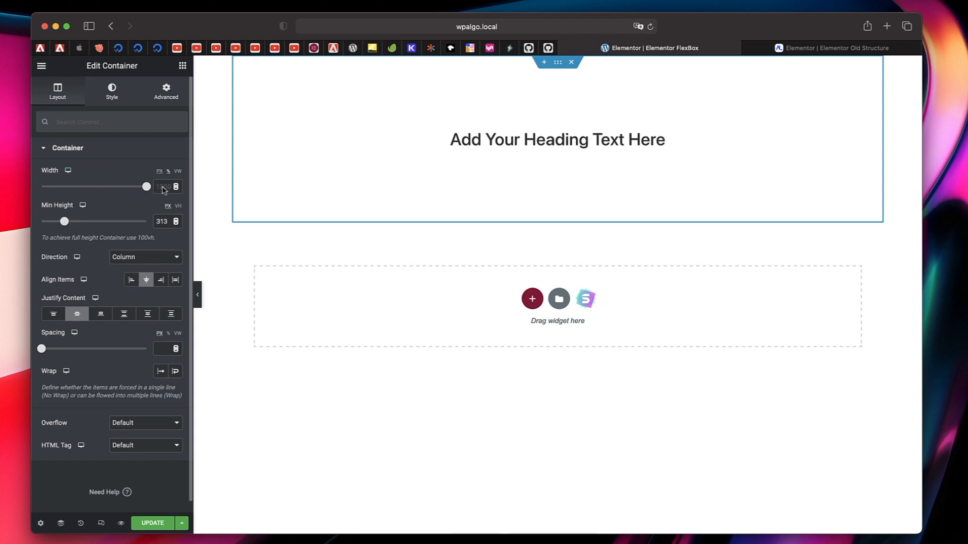
# - Set the heading container's width to 100% and its minimum height to 410 px
pyautogui.moveTo(146, 187); pyautogui.dragTo(83, 190)
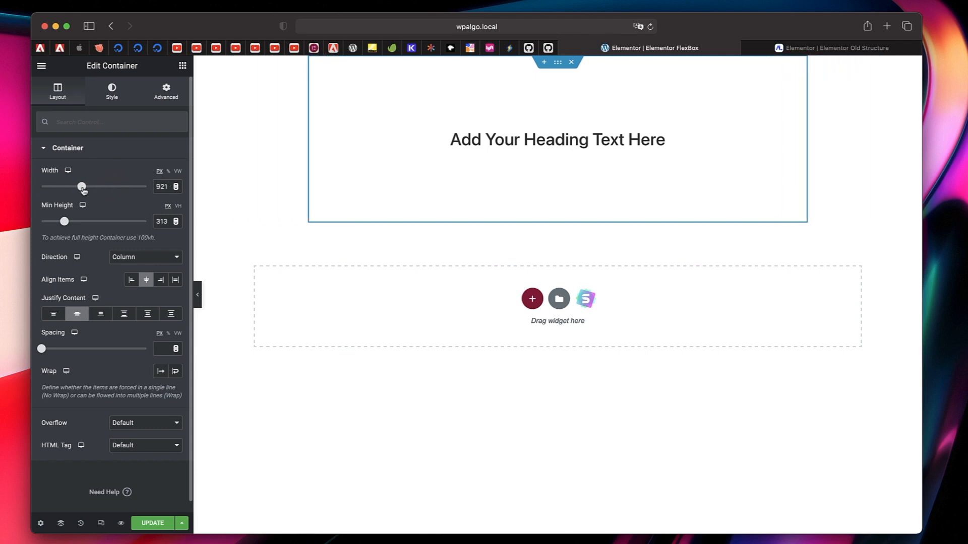
pyautogui.click(168, 171)
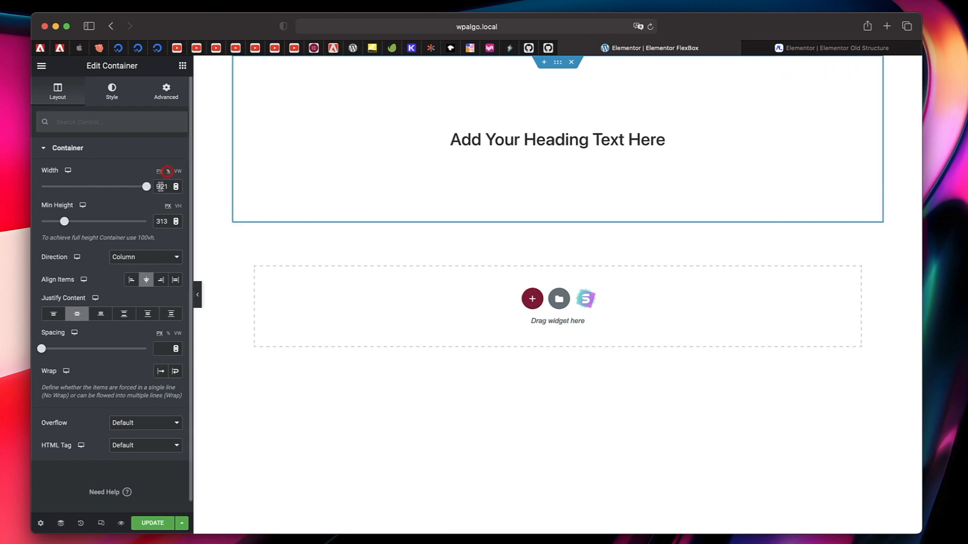
pyautogui.doubleClick(161, 187)
pyautogui.write('100')
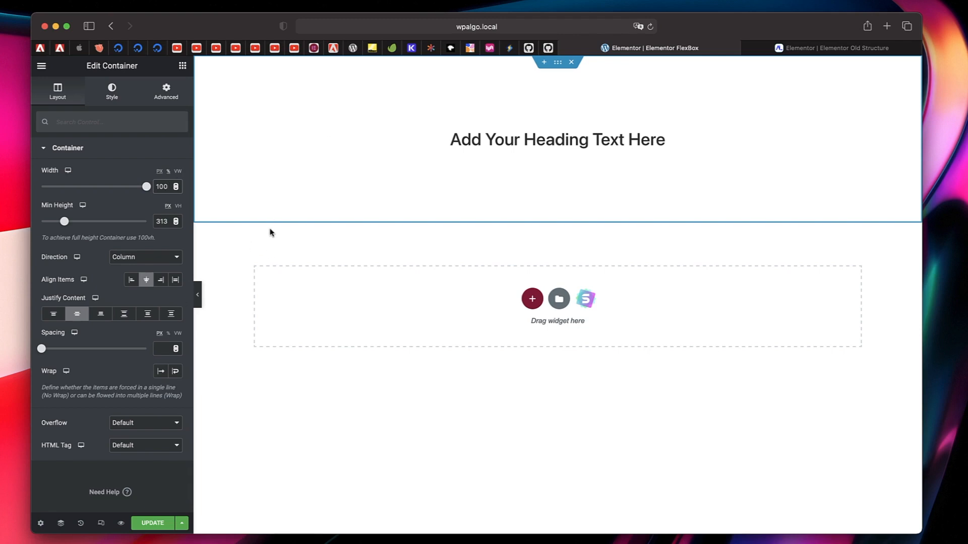
pyautogui.click(64, 222)
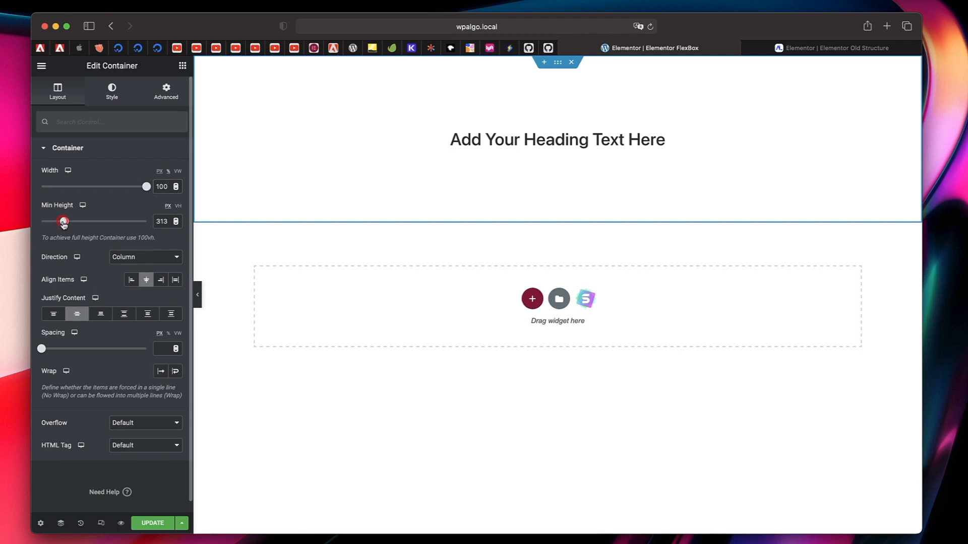
pyautogui.moveTo(63, 222)
pyautogui.mouseDown()
pyautogui.moveTo(79, 222)
pyautogui.moveTo(71, 222)
pyautogui.mouseUp()
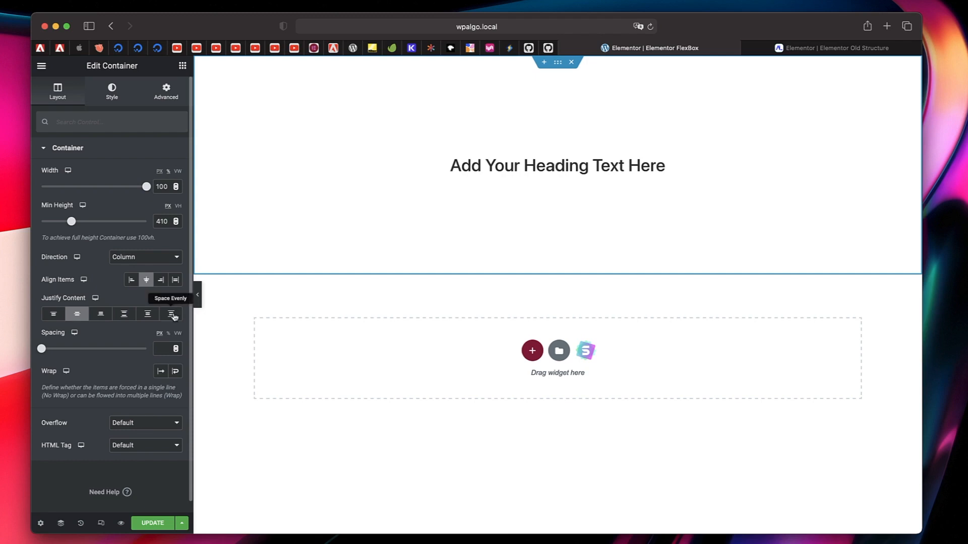
# - Shrink the container's width to 0%, try Hidden overflow on it, and restore the Default overflow
pyautogui.moveTo(146, 191); pyautogui.dragTo(38, 194)
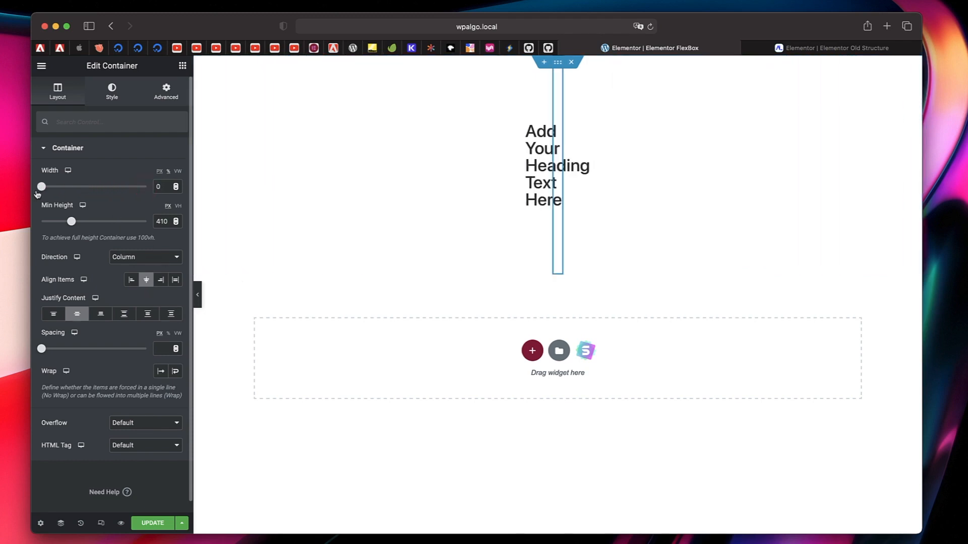
pyautogui.click(162, 426)
pyautogui.click(150, 433)
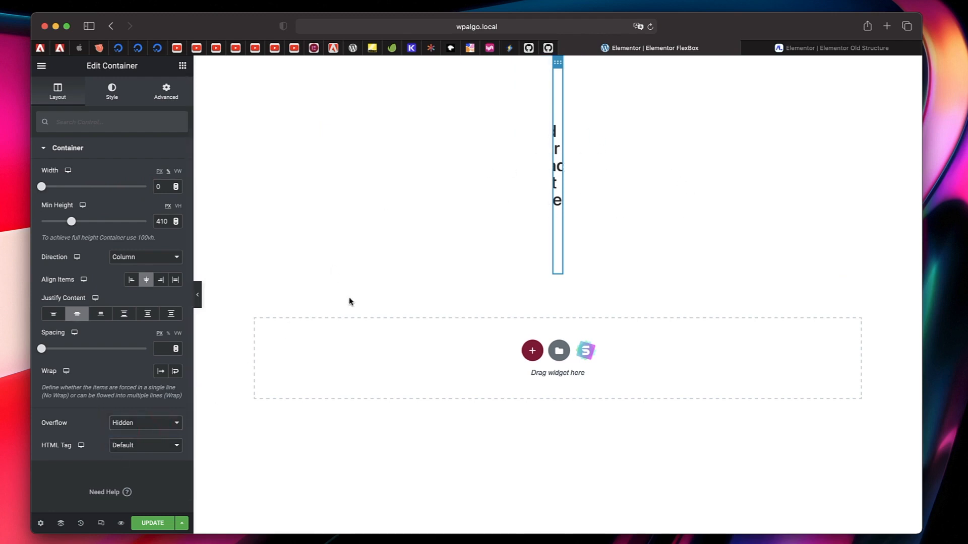
pyautogui.click(153, 424)
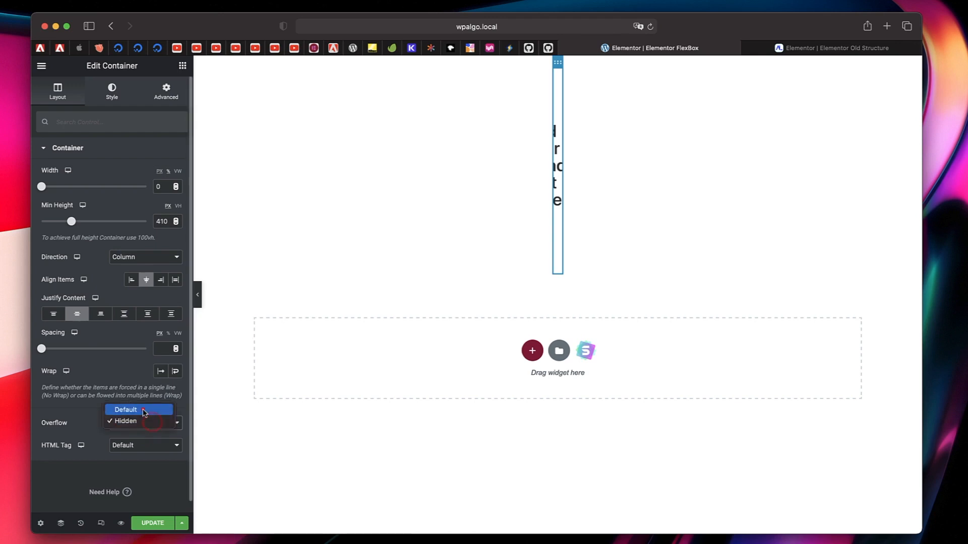
pyautogui.click(145, 411)
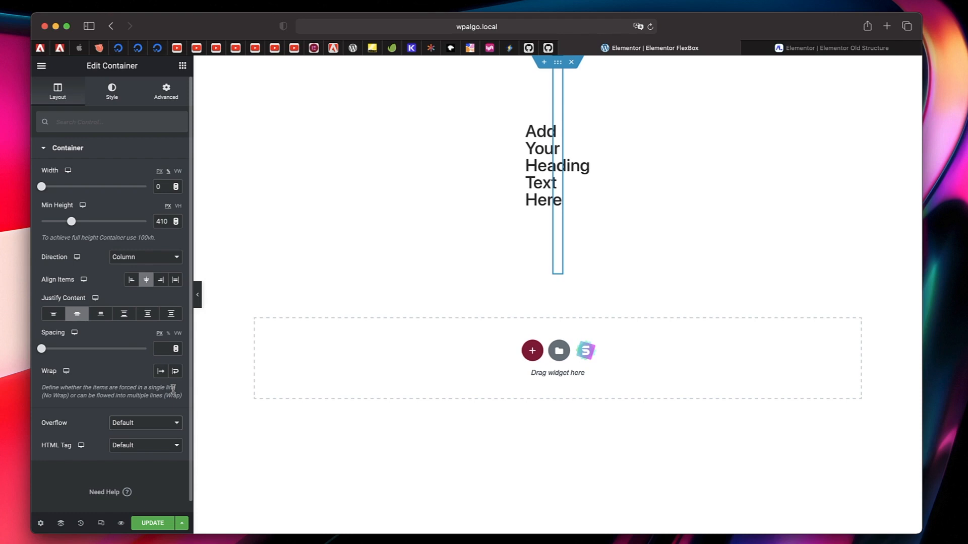
# - Look over the container's HTML tag options without changing them and set its width to 78%
pyautogui.click(137, 446)
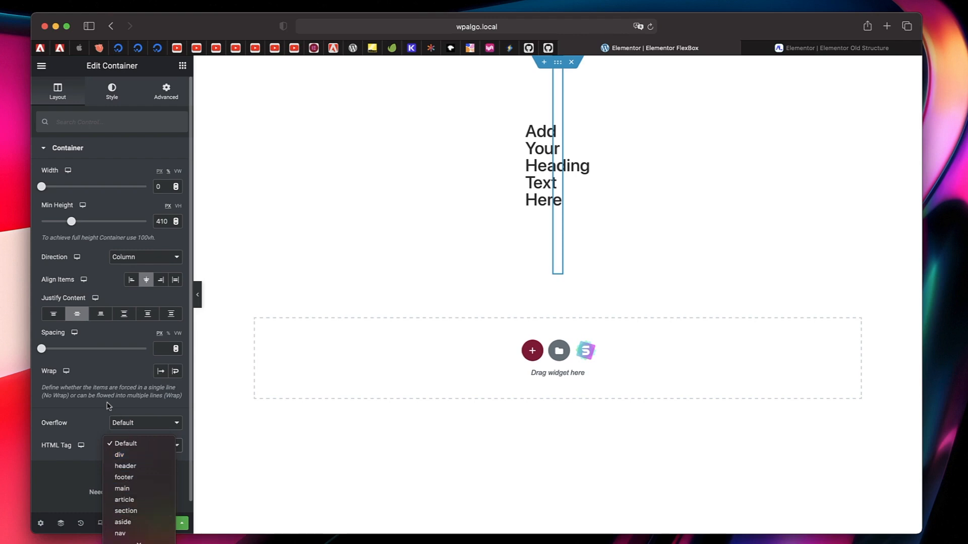
pyautogui.click(94, 389)
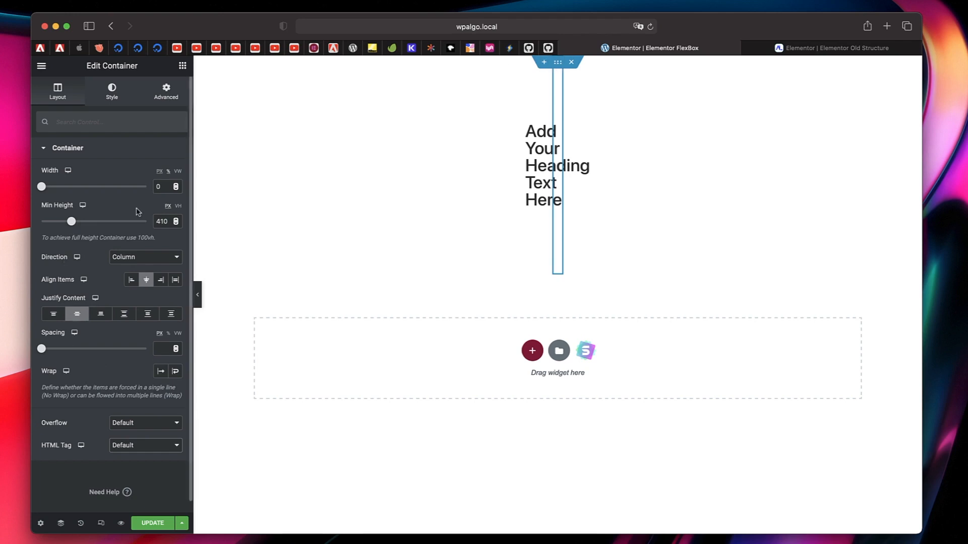
pyautogui.moveTo(41, 189); pyautogui.dragTo(124, 189)
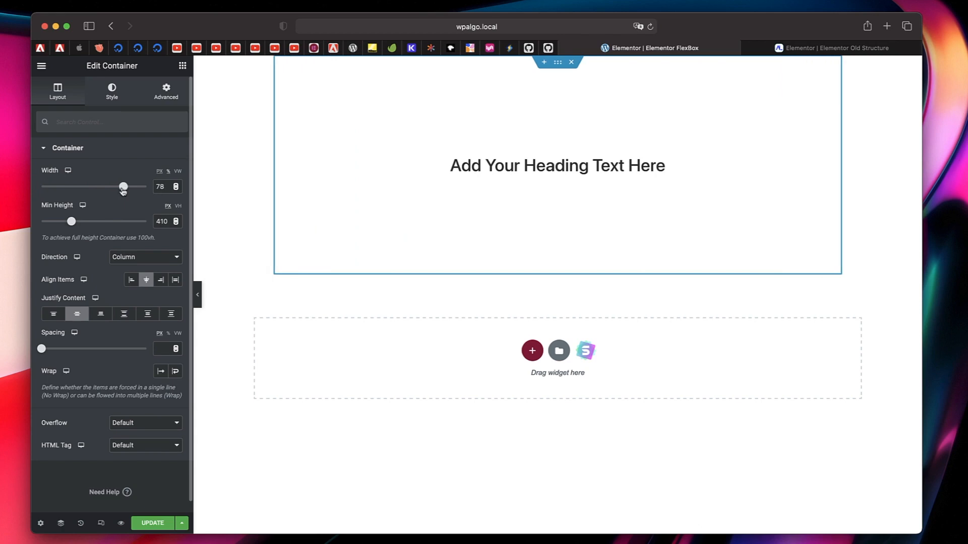
# - Add an Image widget below the heading in the container and fill it with design-1.png from the media library
pyautogui.click(183, 66)
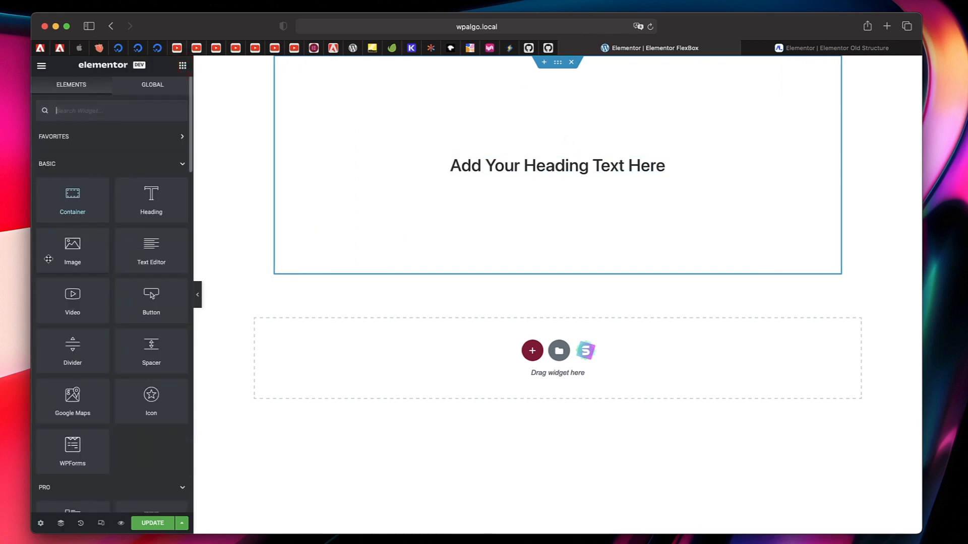
pyautogui.moveTo(79, 251); pyautogui.dragTo(520, 176)
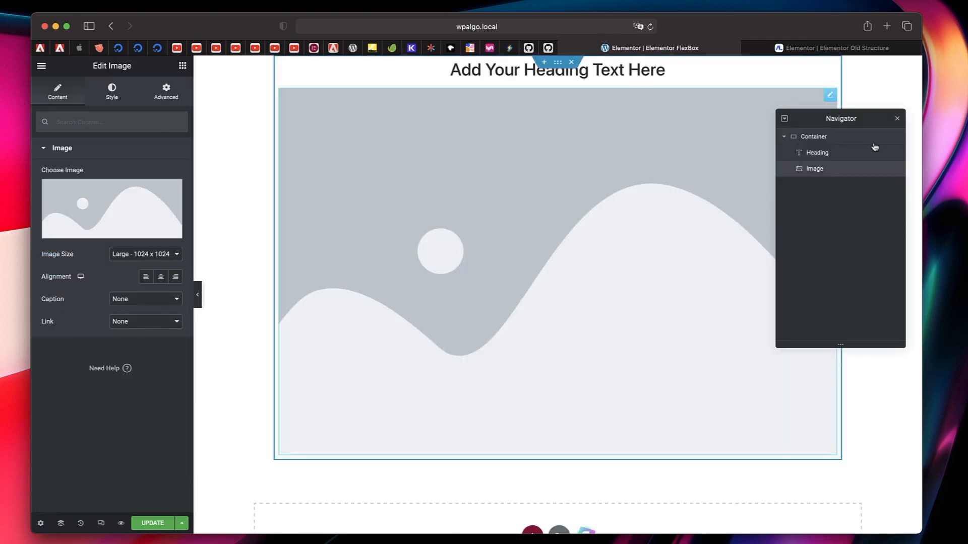
pyautogui.click(897, 118)
pyautogui.click(497, 174)
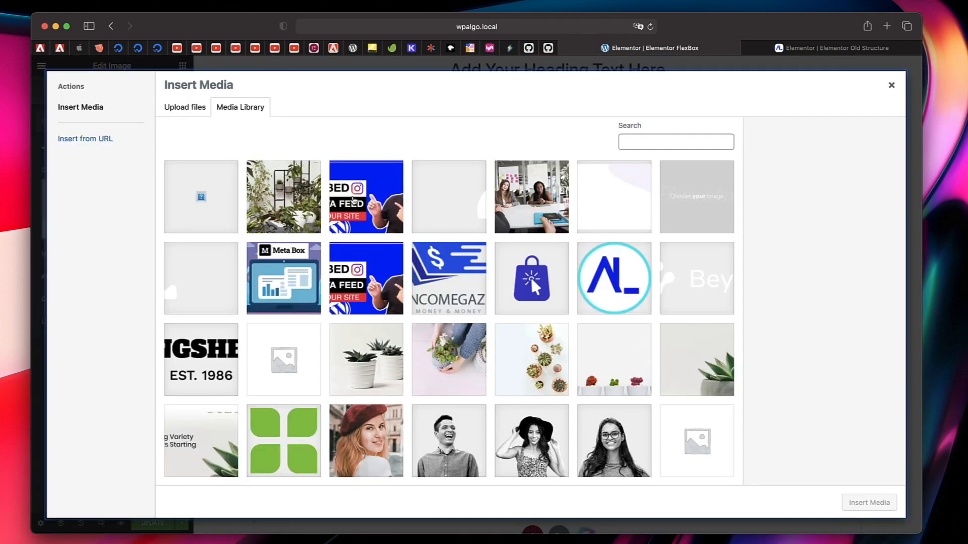
pyautogui.click(354, 186)
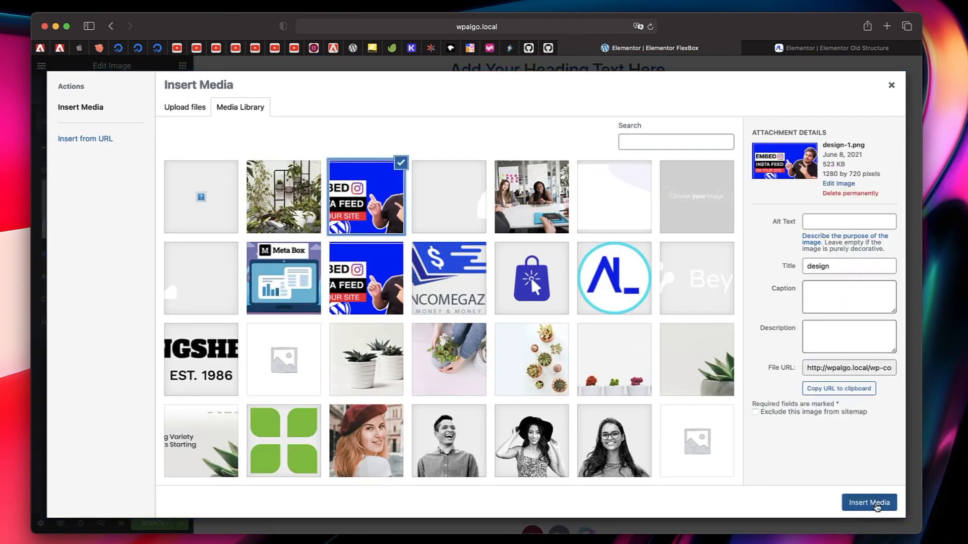
pyautogui.click(869, 502)
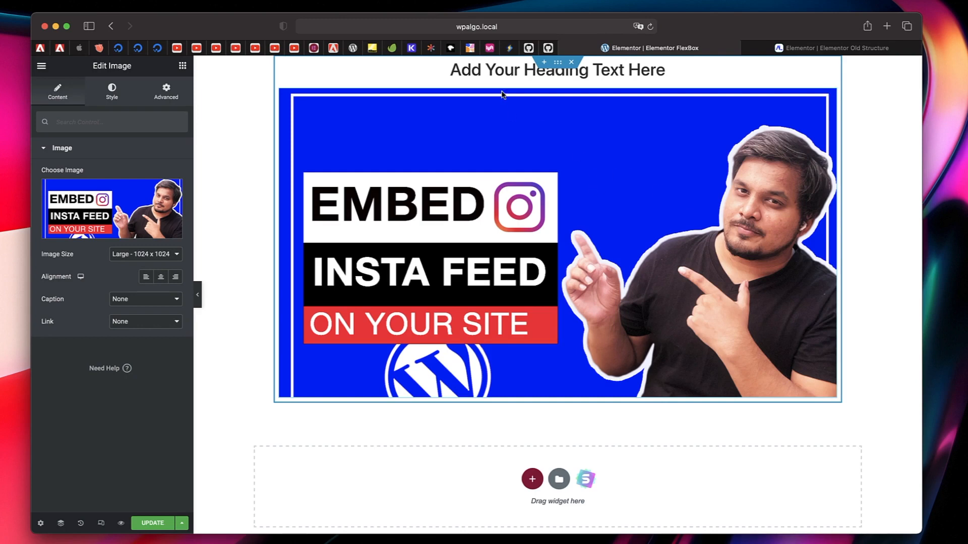
# - Add a Text Editor widget below the image in the same container
pyautogui.click(559, 64)
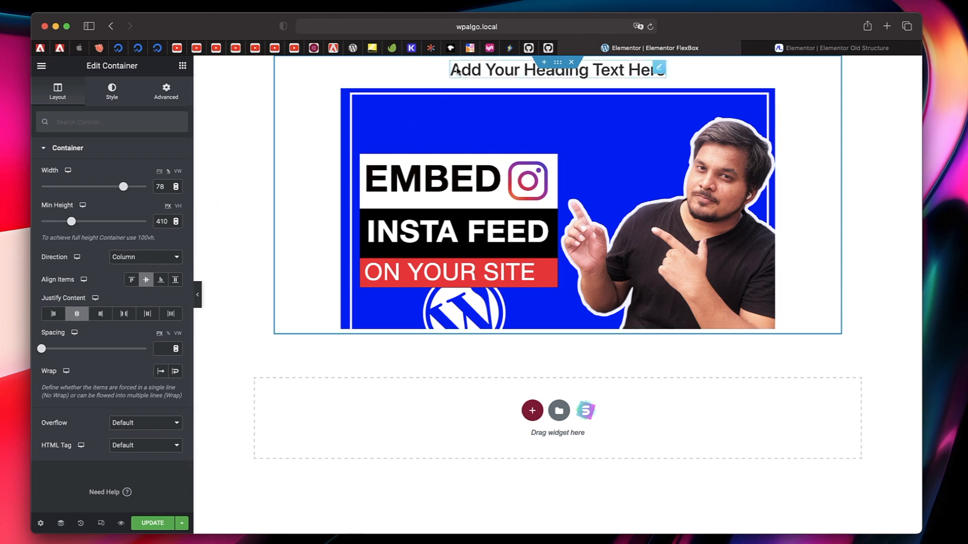
pyautogui.click(183, 66)
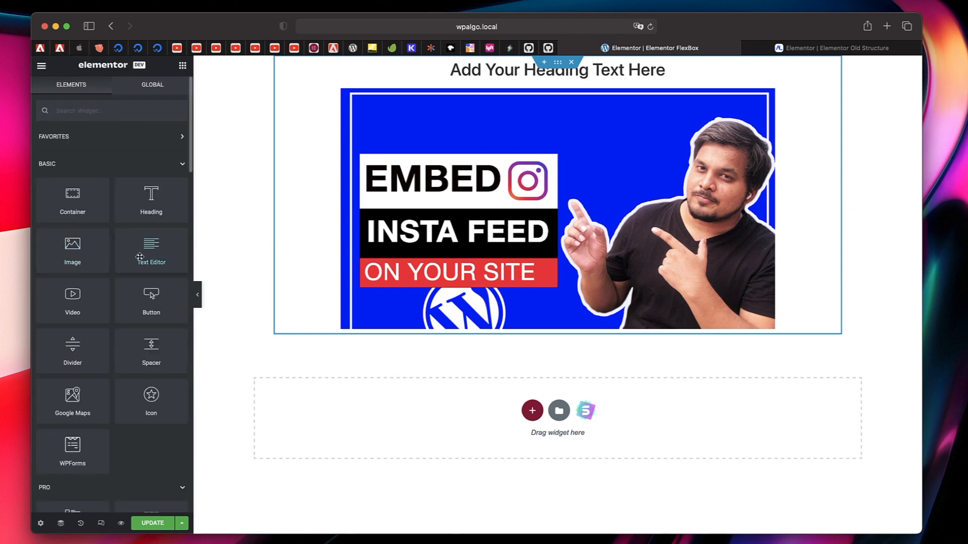
pyautogui.moveTo(140, 258); pyautogui.dragTo(481, 318)
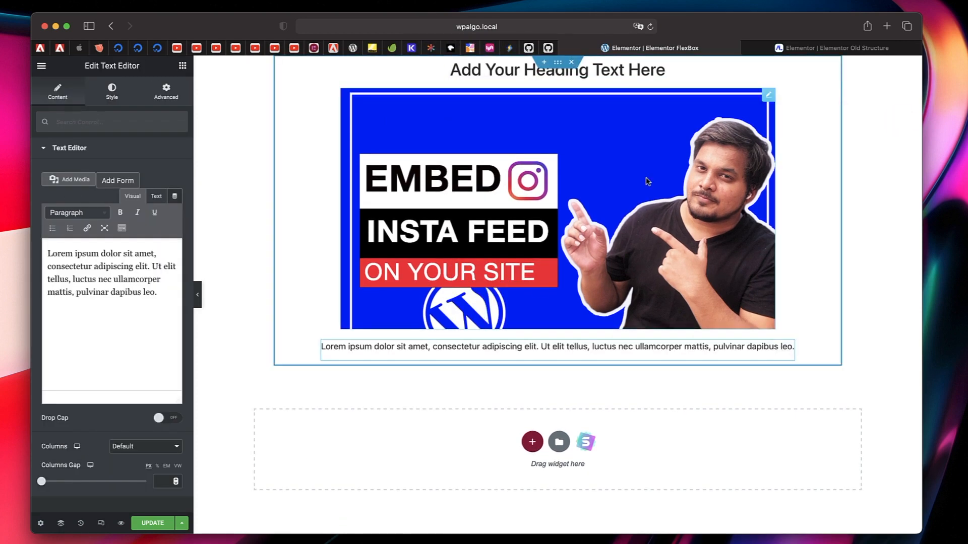
# - Set the direction of the container holding the heading, image and text to Row
pyautogui.click(558, 62)
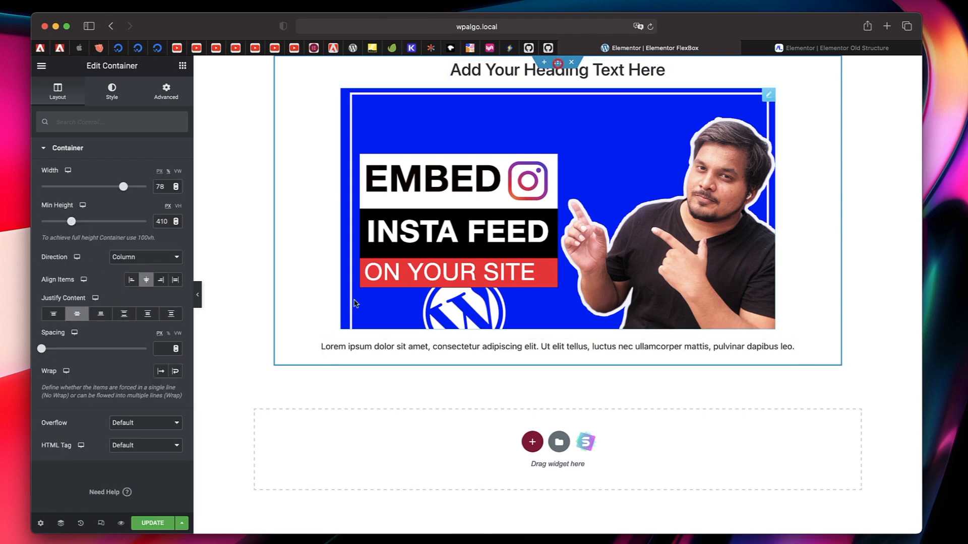
pyautogui.click(78, 258)
pyautogui.click(79, 258)
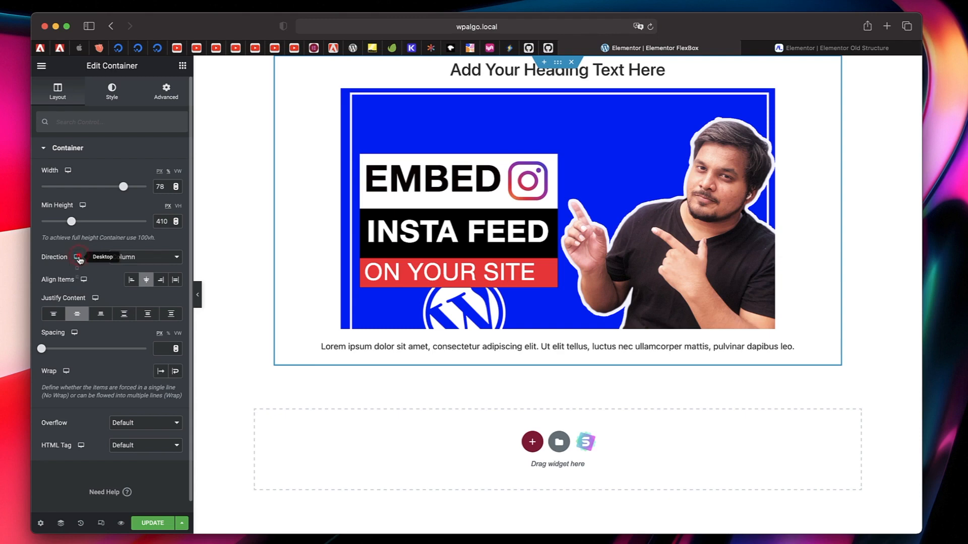
pyautogui.click(146, 259)
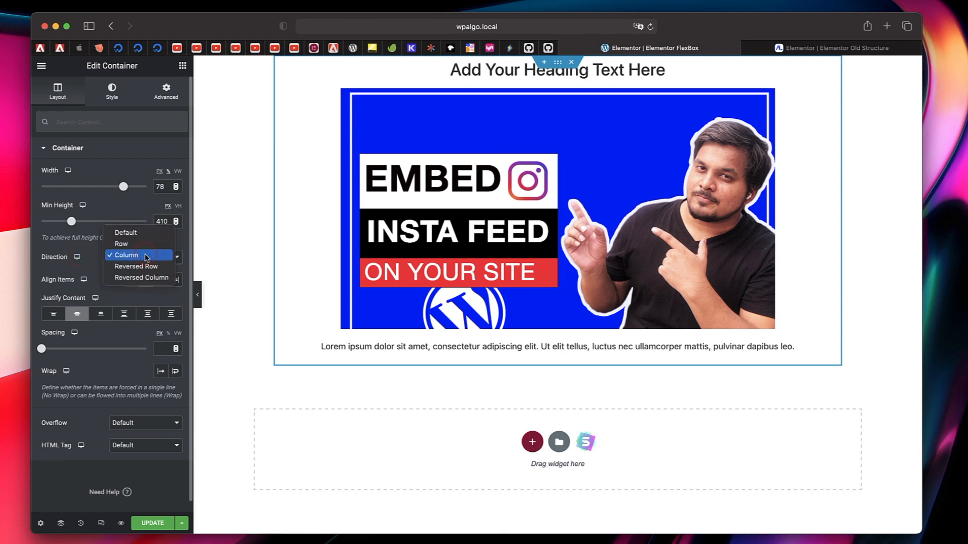
pyautogui.click(144, 246)
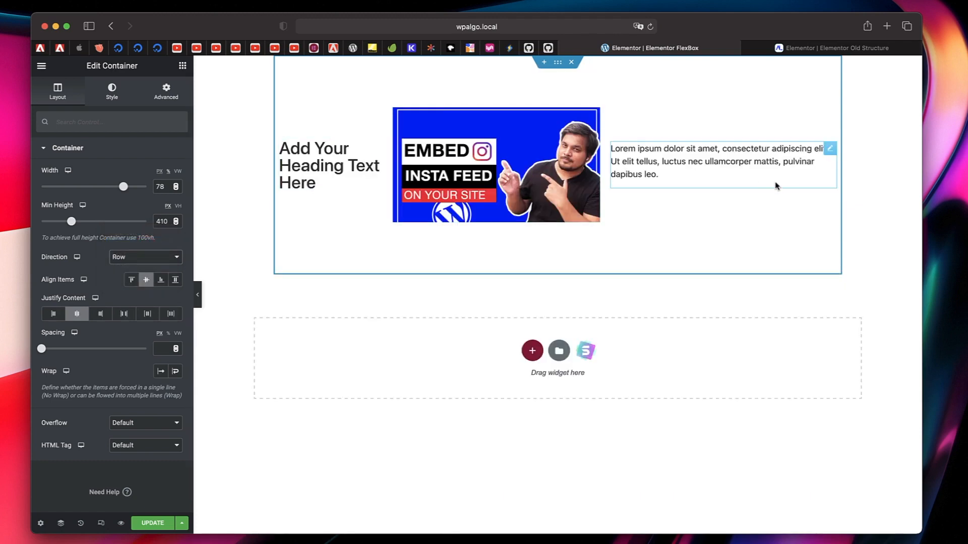
# - Try the Reversed Row and Reversed Column directions on the container and close the Navigator
pyautogui.click(143, 257)
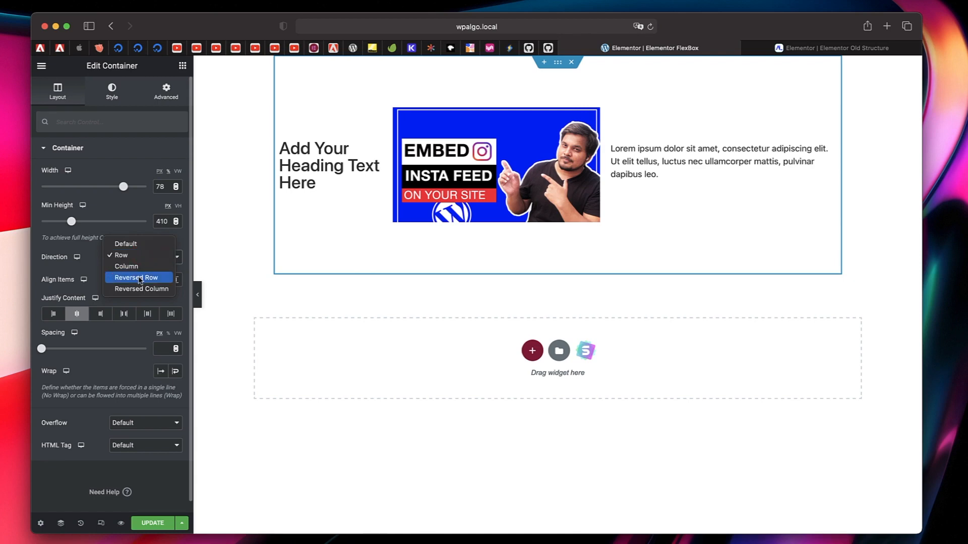
pyautogui.click(140, 278)
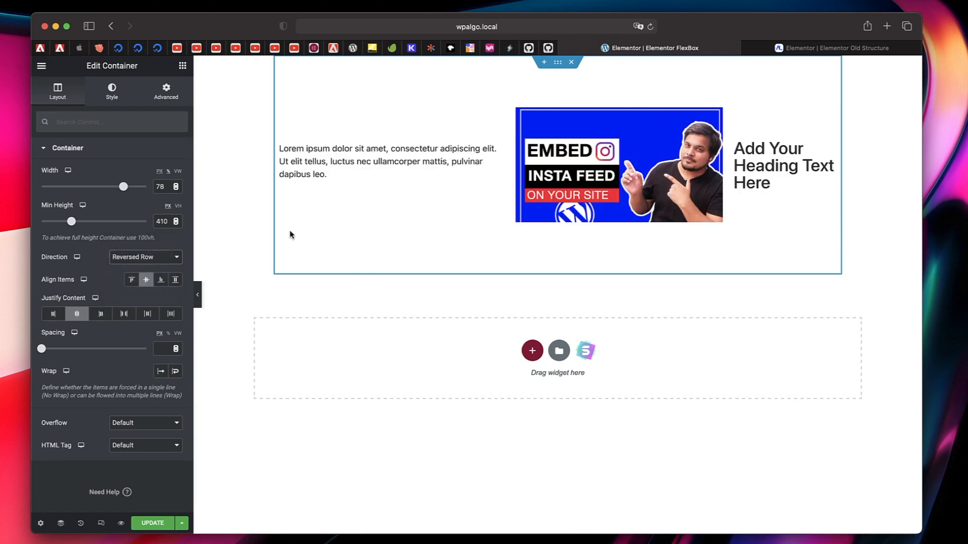
pyautogui.click(157, 260)
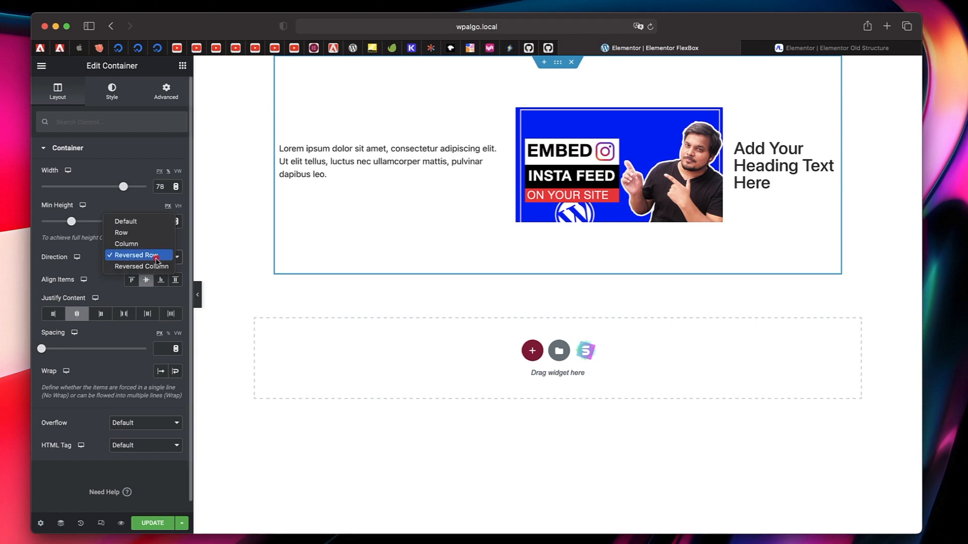
pyautogui.click(154, 266)
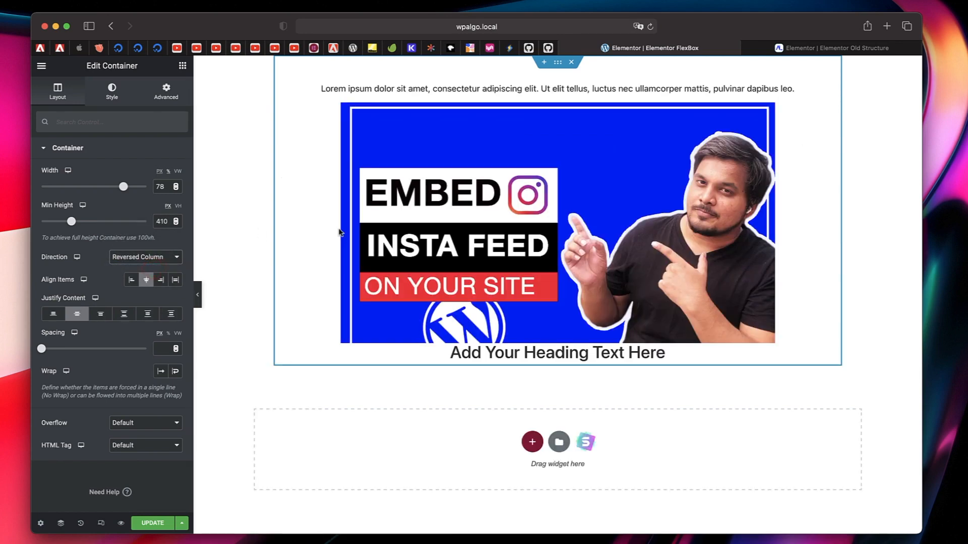
pyautogui.click(384, 96)
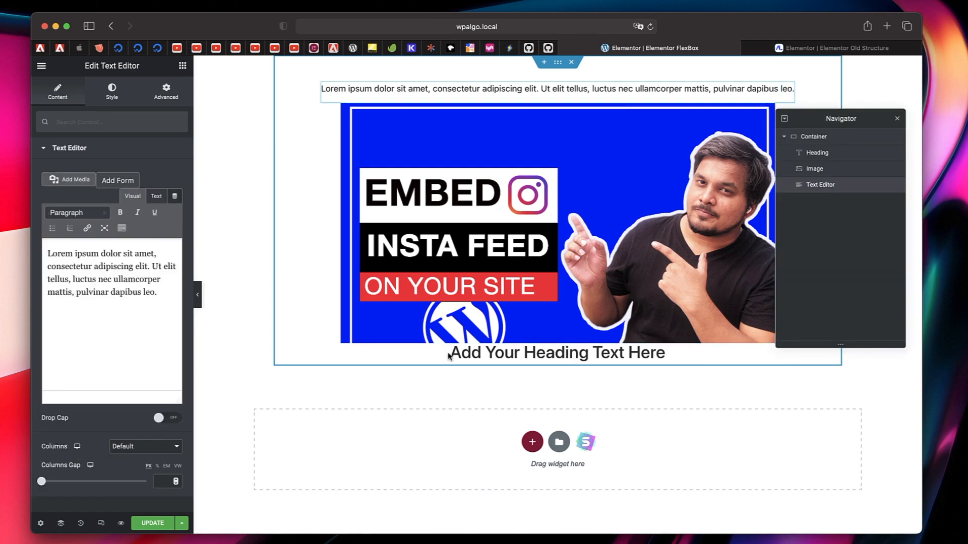
pyautogui.click(897, 119)
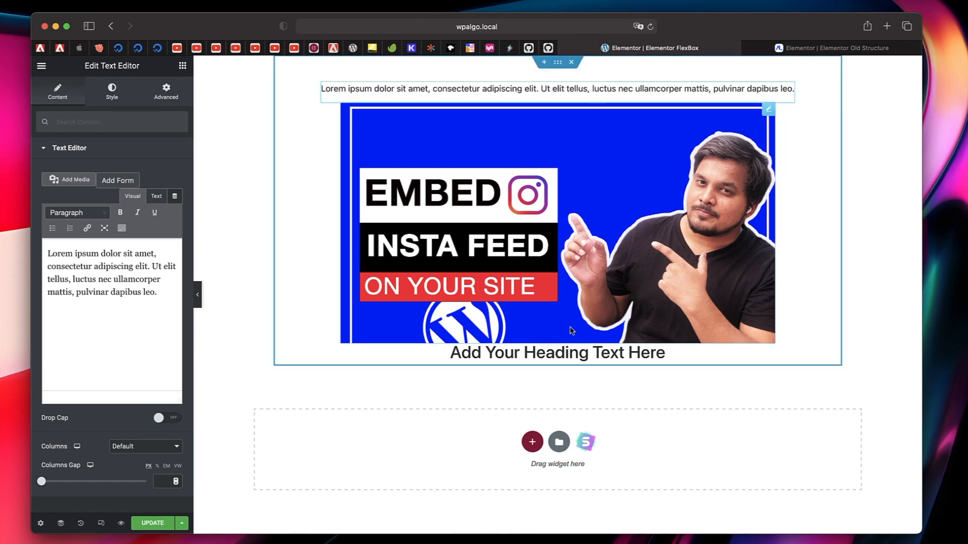
# - Reopen the container's layout settings and change its direction from Reversed Column back to Row
pyautogui.click(557, 62)
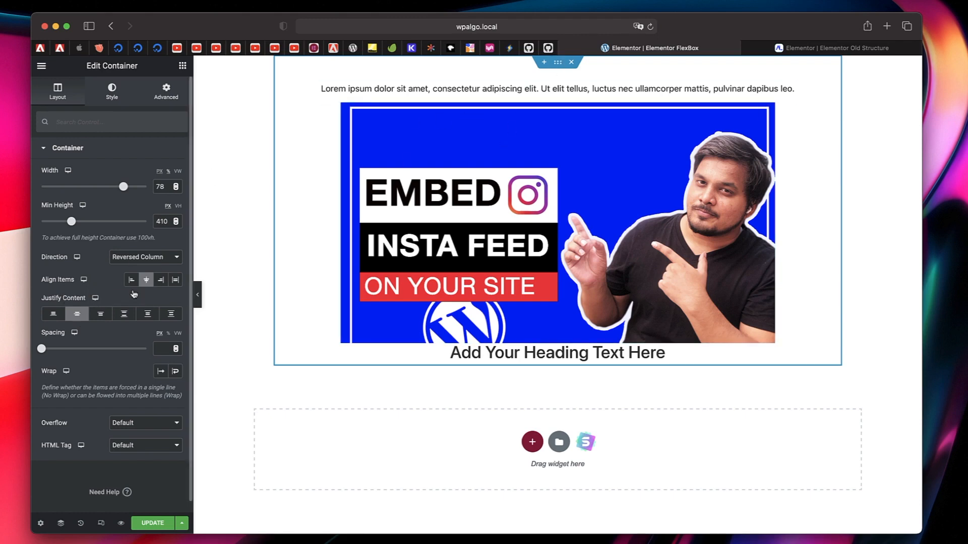
pyautogui.click(141, 261)
pyautogui.click(143, 225)
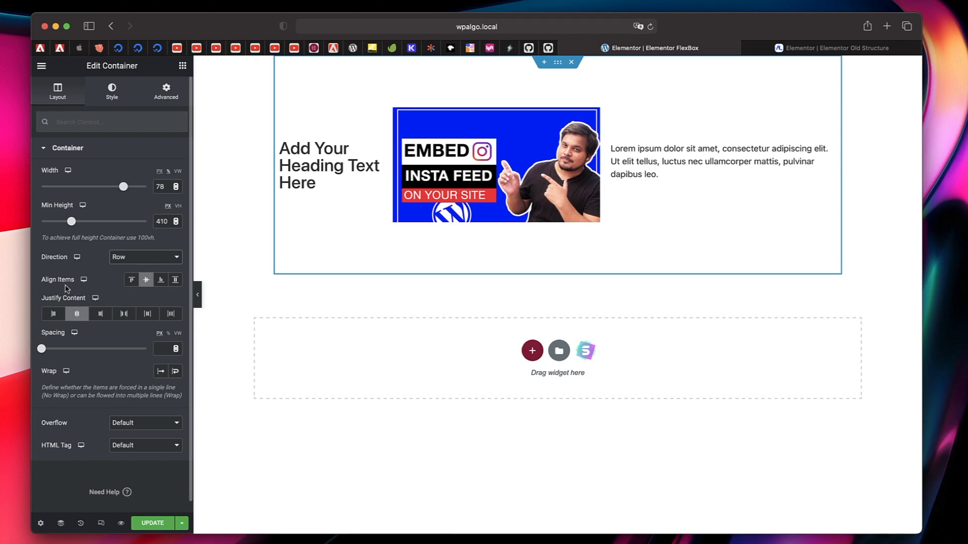
# - Alternate the container's direction between Column and Row to compare both layouts, finishing on Column
pyautogui.click(160, 262)
pyautogui.click(144, 267)
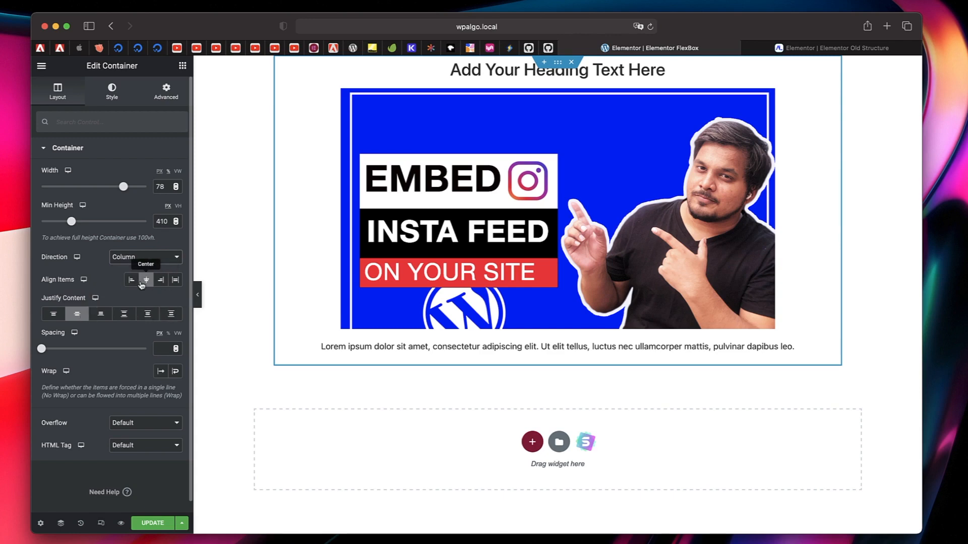
pyautogui.click(166, 261)
pyautogui.click(136, 244)
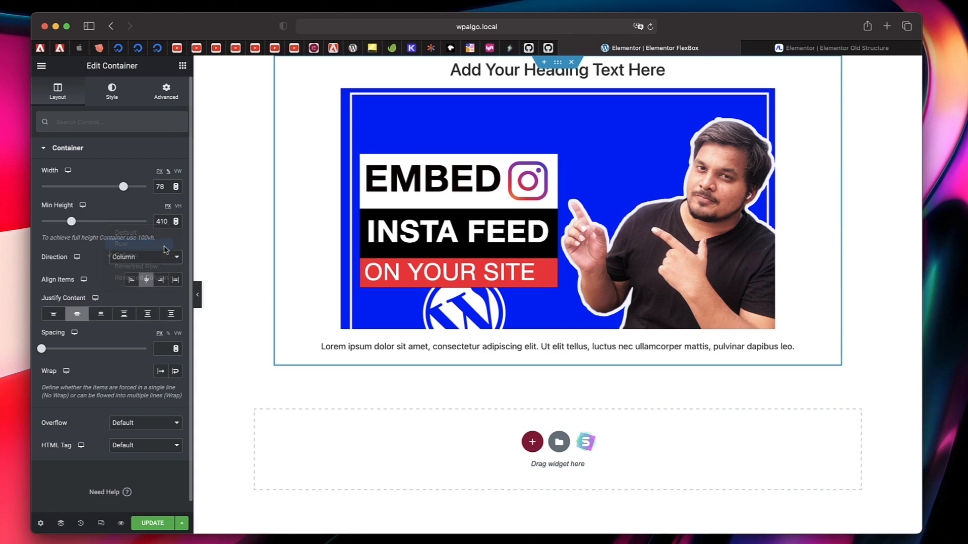
pyautogui.click(141, 258)
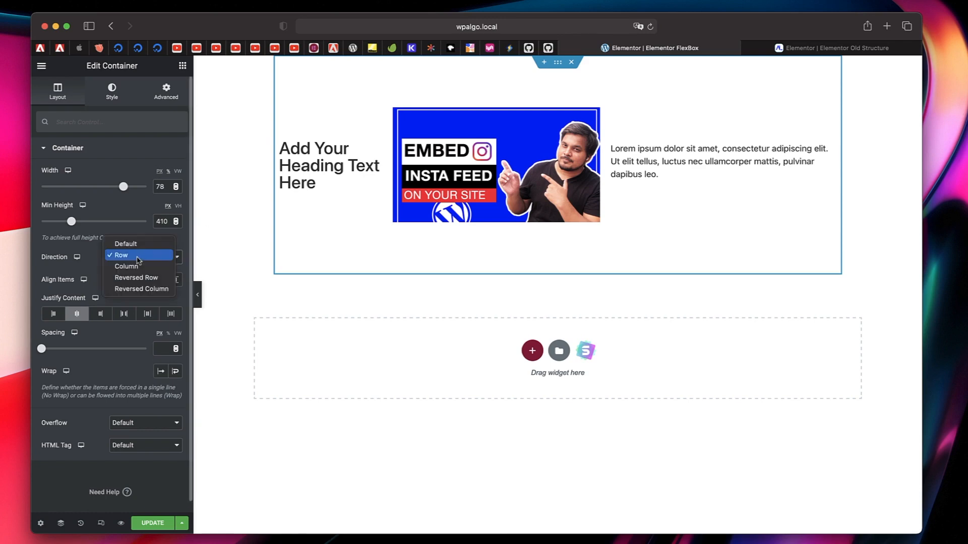
pyautogui.click(127, 267)
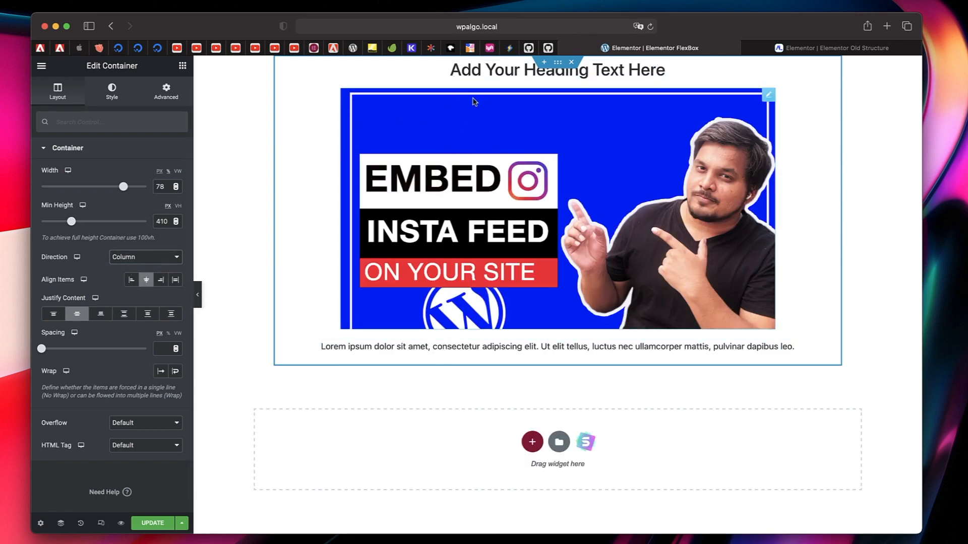
# - Set the container's direction to Row and try to place a new Heading widget beside its existing widgets
pyautogui.click(142, 257)
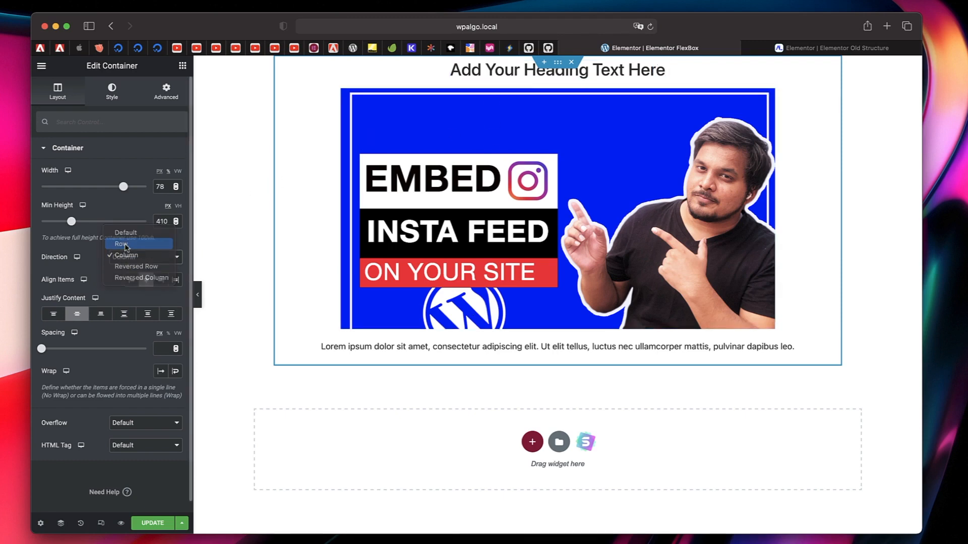
pyautogui.click(126, 245)
pyautogui.click(184, 63)
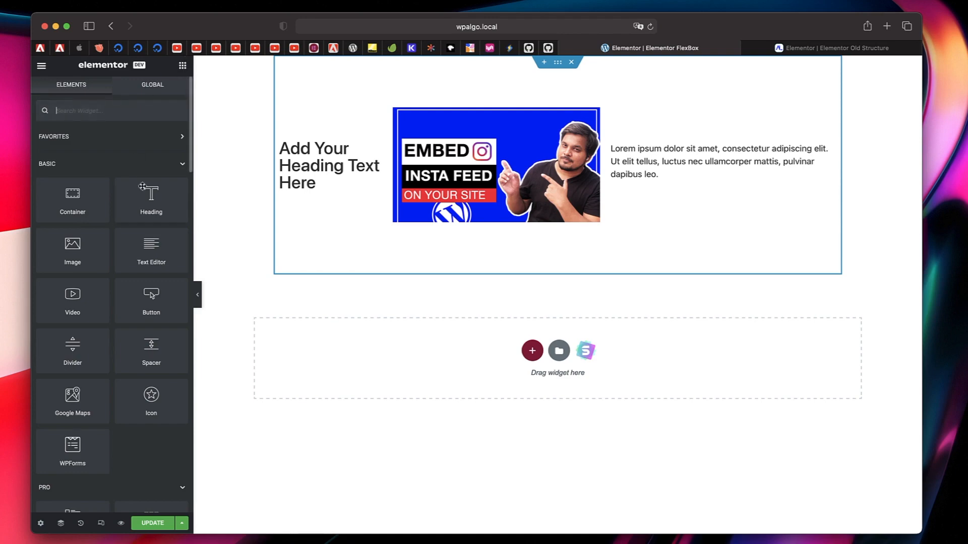
pyautogui.moveTo(151, 200); pyautogui.dragTo(592, 160)
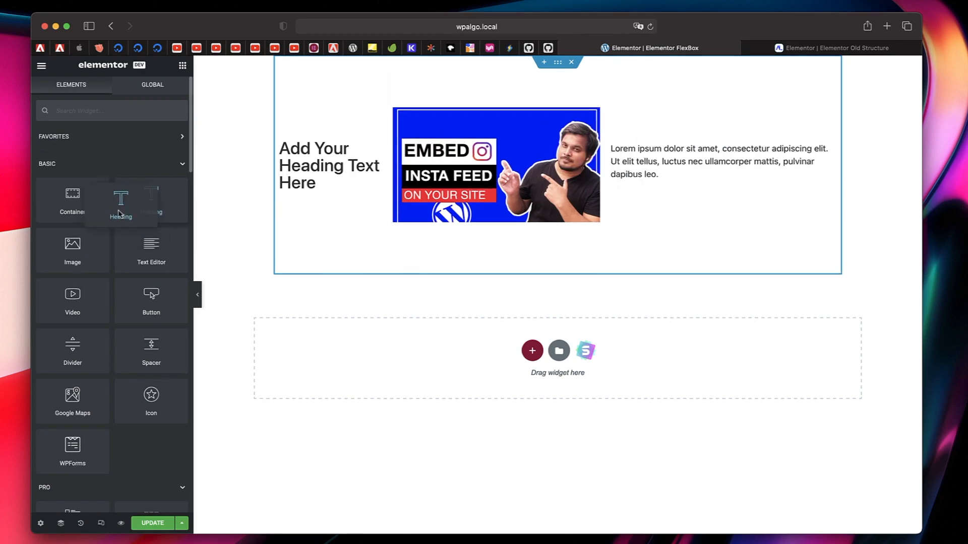
# - Reopen the container's layout settings and set its direction back to Column
pyautogui.click(558, 64)
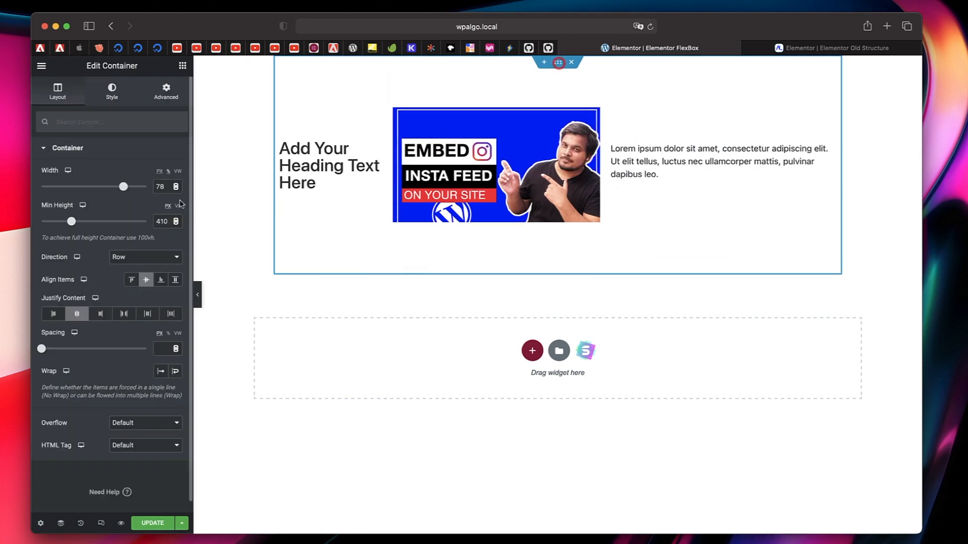
pyautogui.click(142, 261)
pyautogui.click(141, 266)
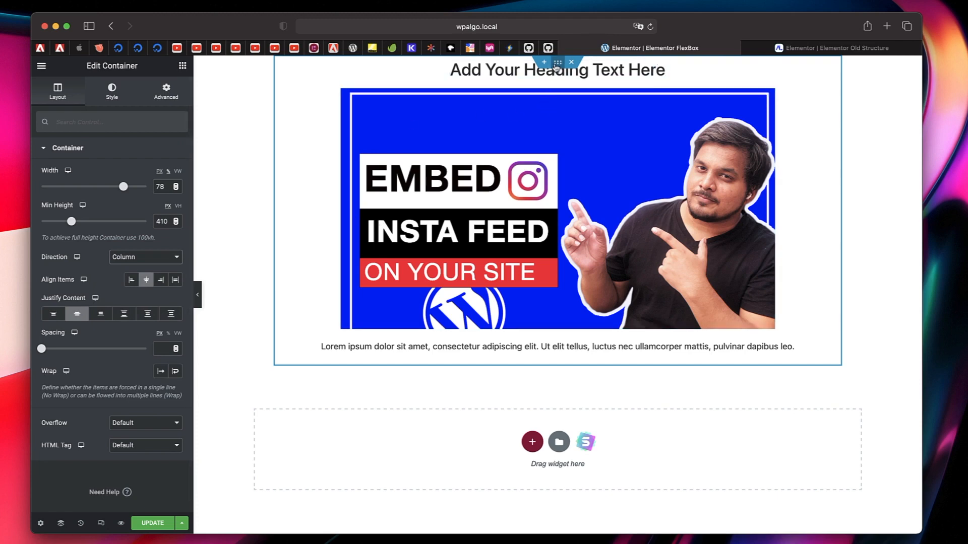
pyautogui.click(159, 256)
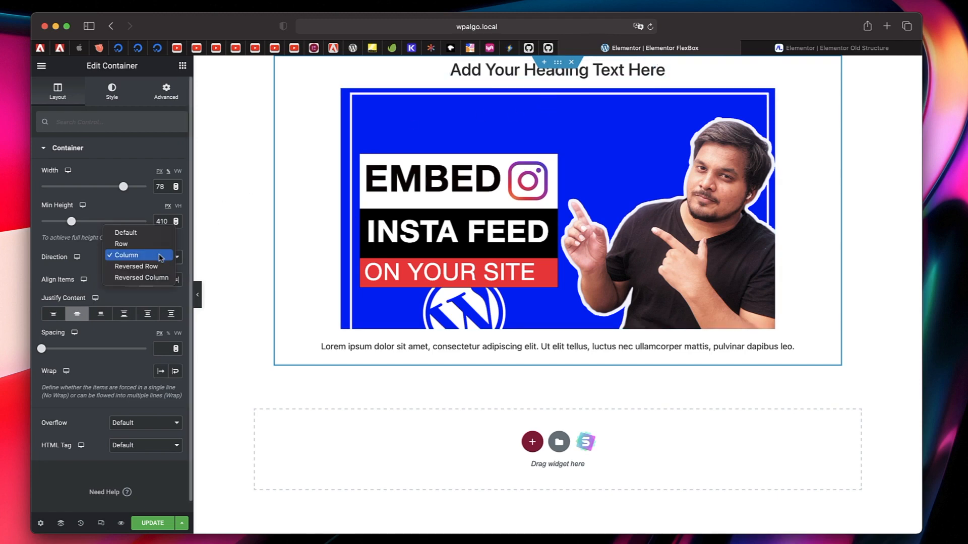
pyautogui.click(159, 256)
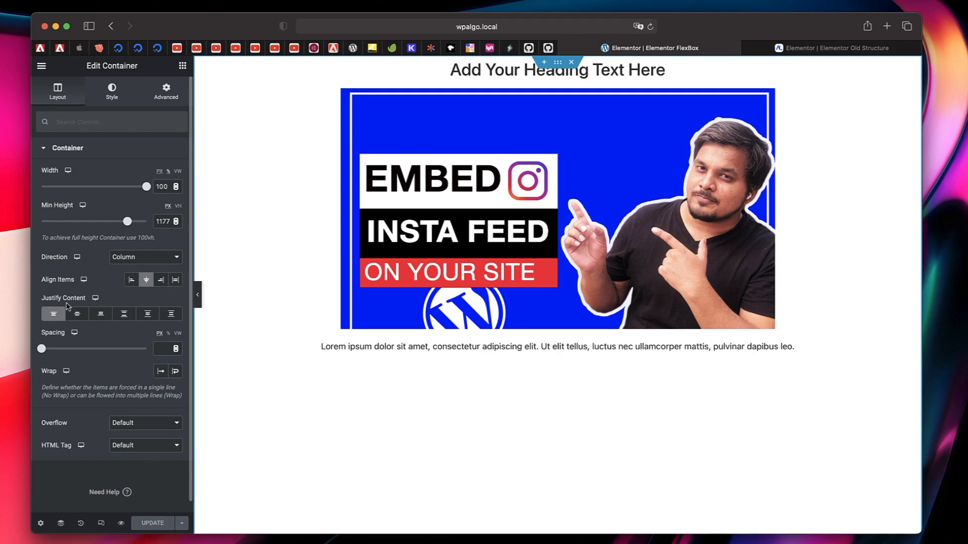
pyautogui.click(140, 256)
pyautogui.click(140, 257)
pyautogui.click(182, 70)
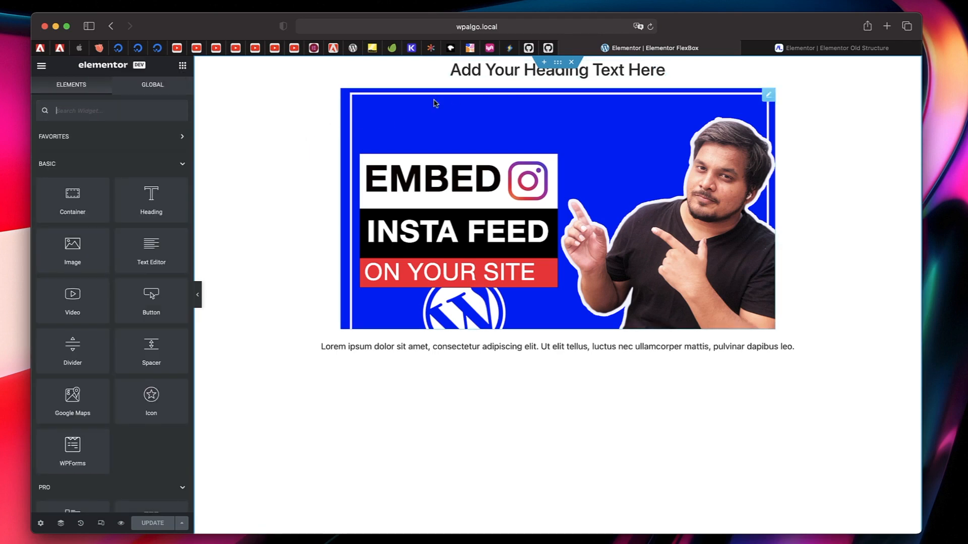
# - In the container's layout settings, compare Align Items Flex Start, Center, Flex End and Stretch in Column direction, finishing on Center
pyautogui.click(558, 63)
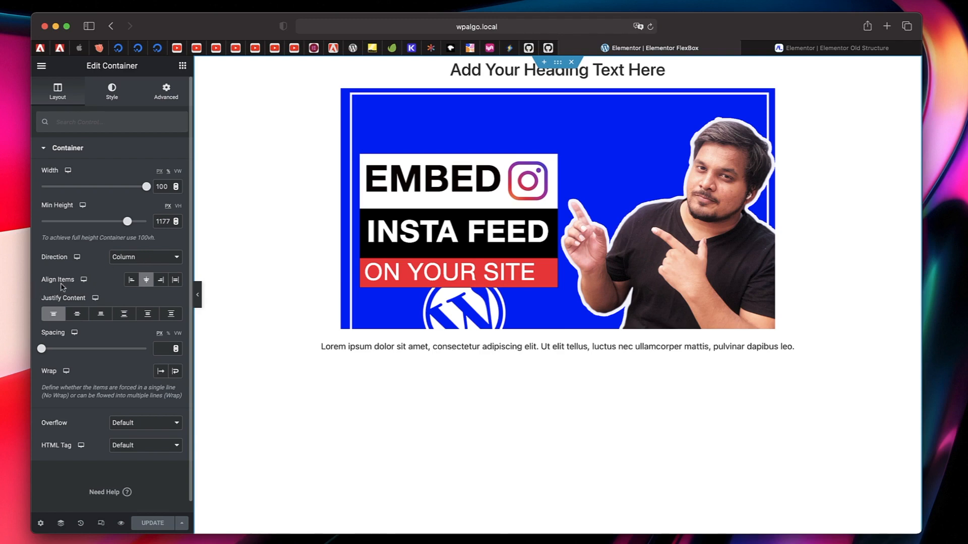
pyautogui.click(131, 281)
pyautogui.click(144, 282)
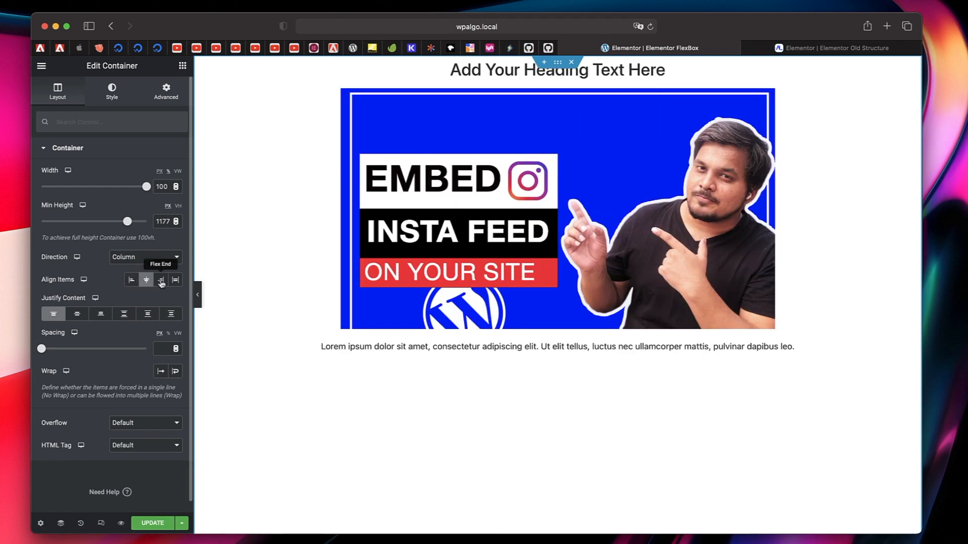
pyautogui.click(161, 282)
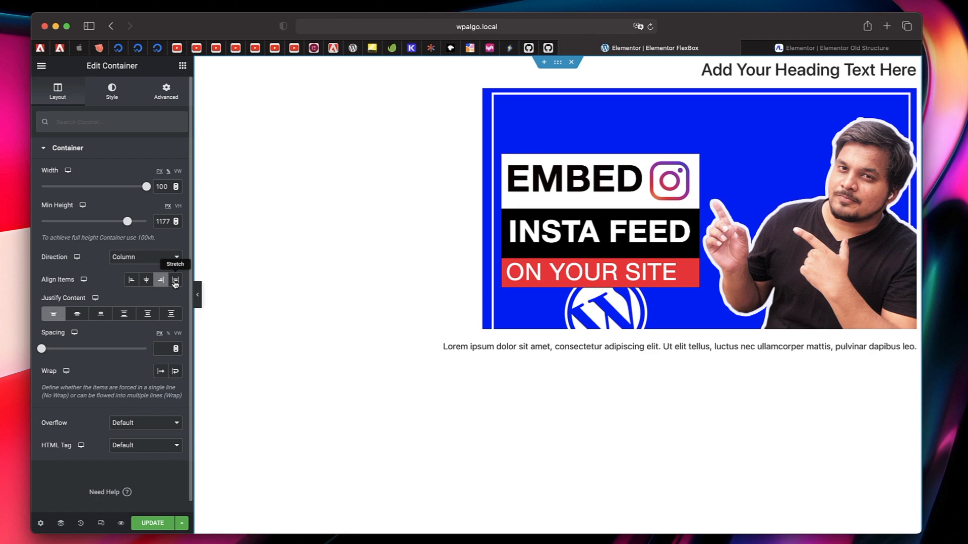
pyautogui.click(175, 280)
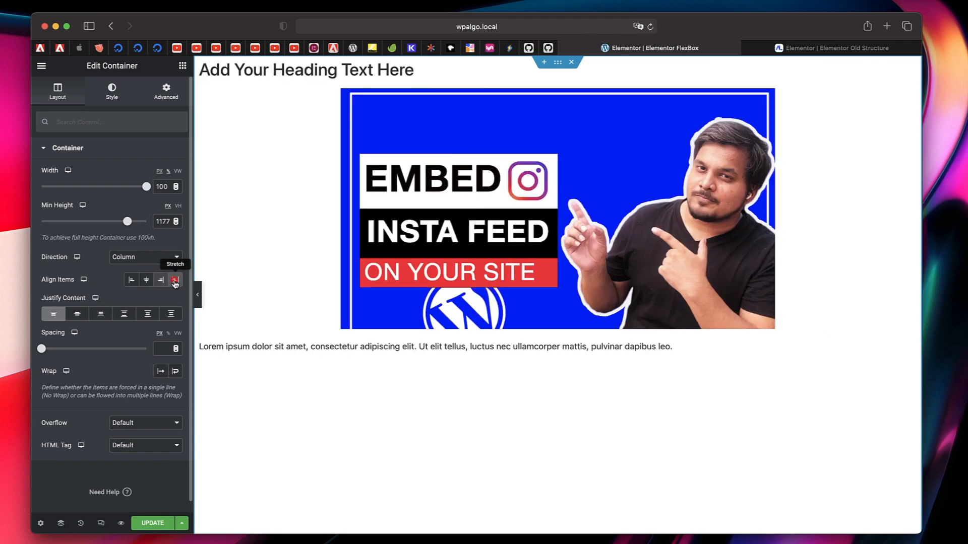
pyautogui.click(148, 281)
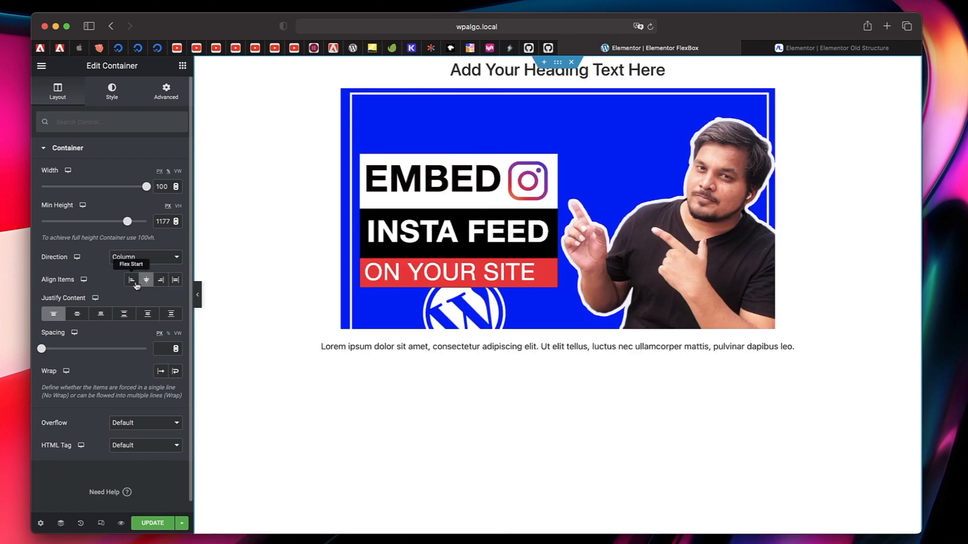
pyautogui.click(133, 284)
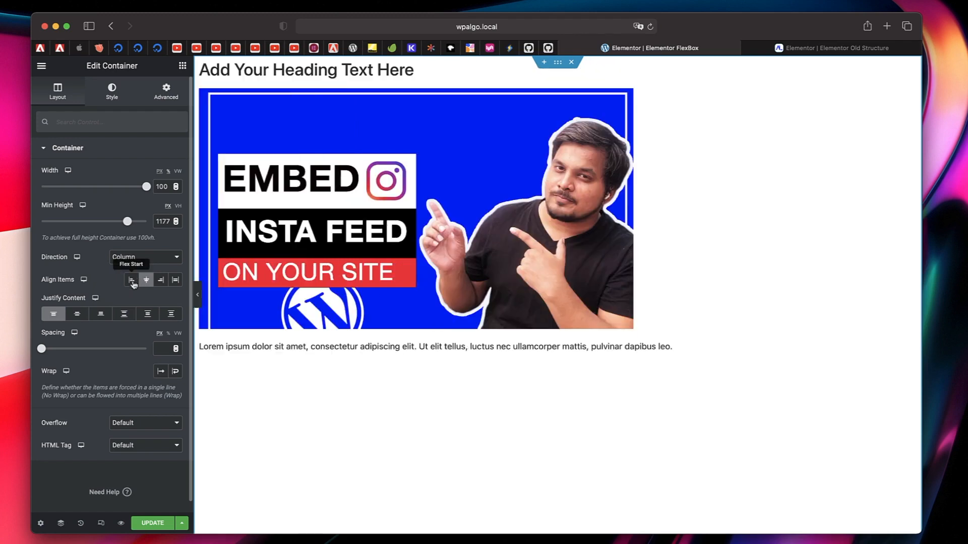
pyautogui.click(147, 281)
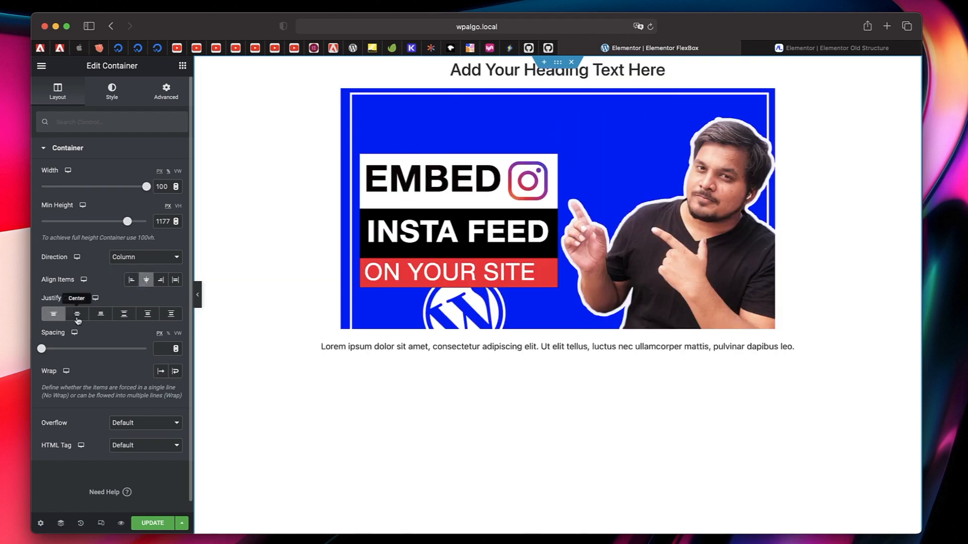
# - Lower the container's minimum height to about 507 px and compare Justify Content Center and Flex End, finishing on Center
pyautogui.moveTo(127, 221); pyautogui.dragTo(79, 222)
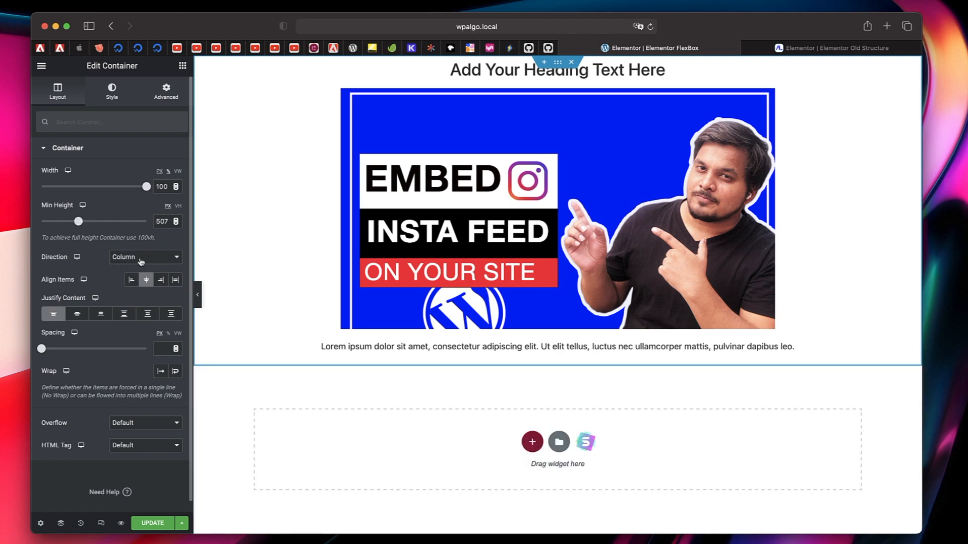
pyautogui.click(77, 313)
pyautogui.click(99, 318)
pyautogui.click(79, 316)
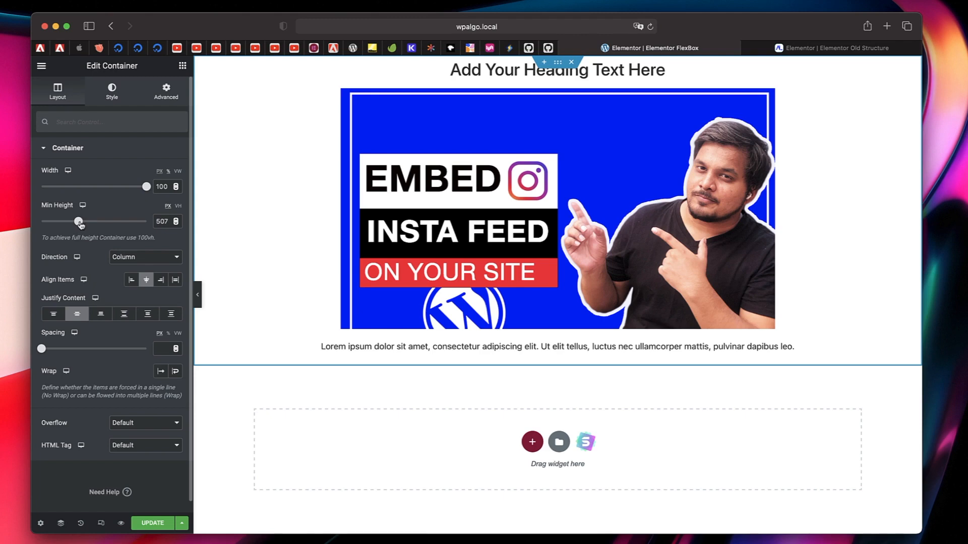
# - Raise the container's minimum height to about 902 px and try Justify Content from Flex Start through Space Around, finishing on Space Evenly
pyautogui.moveTo(80, 224); pyautogui.dragTo(109, 224)
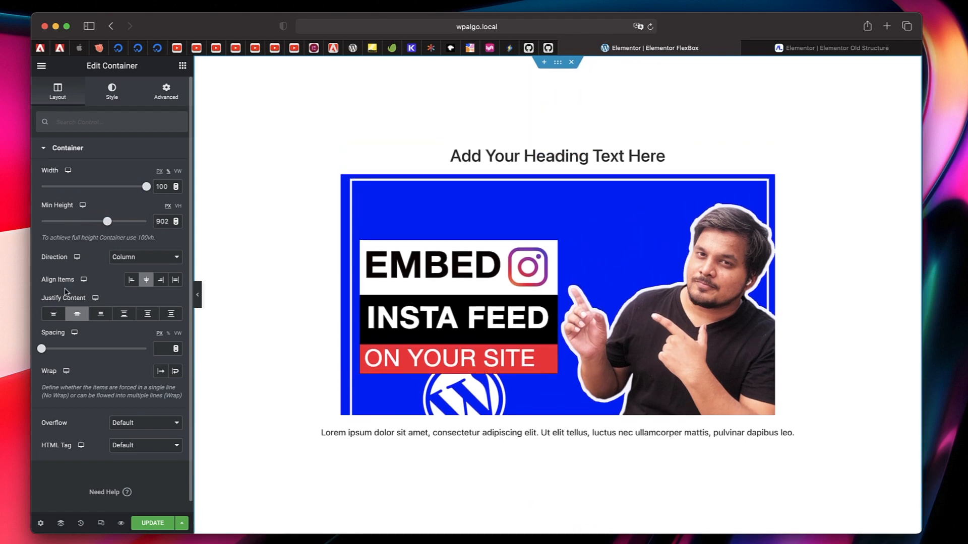
pyautogui.click(53, 314)
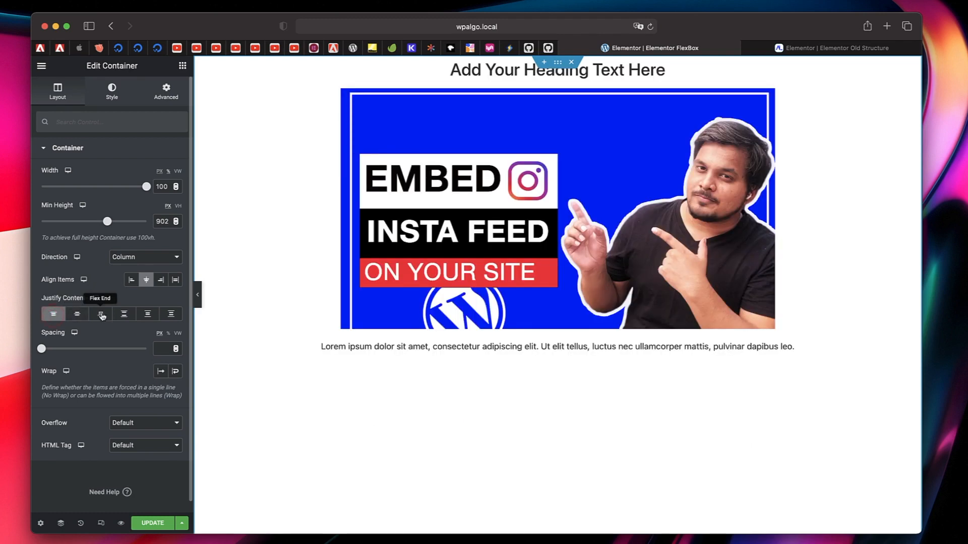
pyautogui.click(102, 314)
pyautogui.click(125, 315)
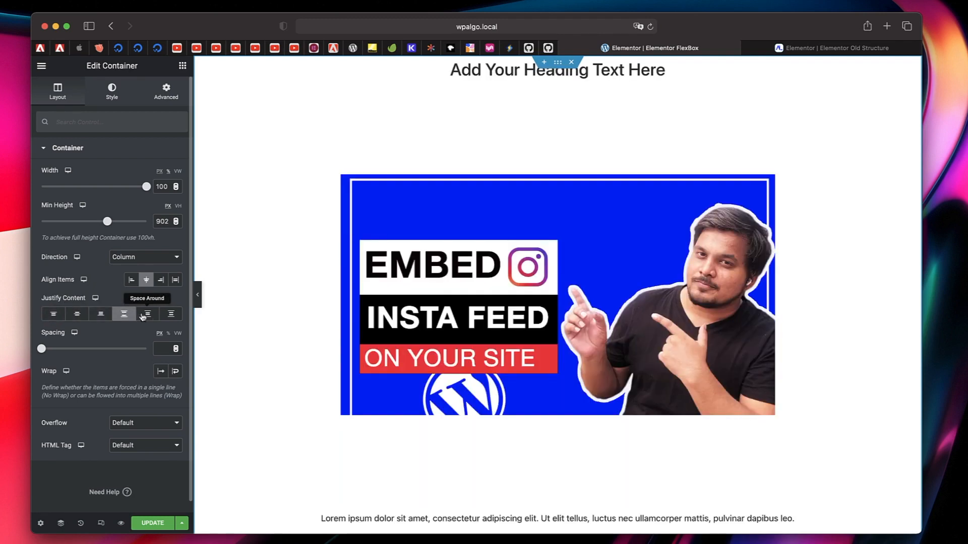
pyautogui.click(147, 315)
pyautogui.click(180, 315)
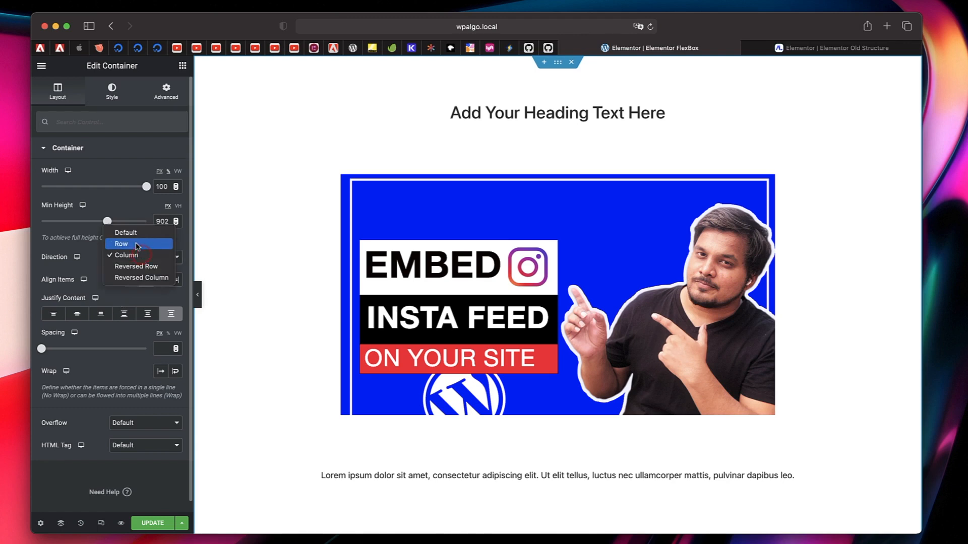
# - Switch the container's direction to Row, back to Column, and finally to Row again to compare the alignment axes
pyautogui.click(132, 243)
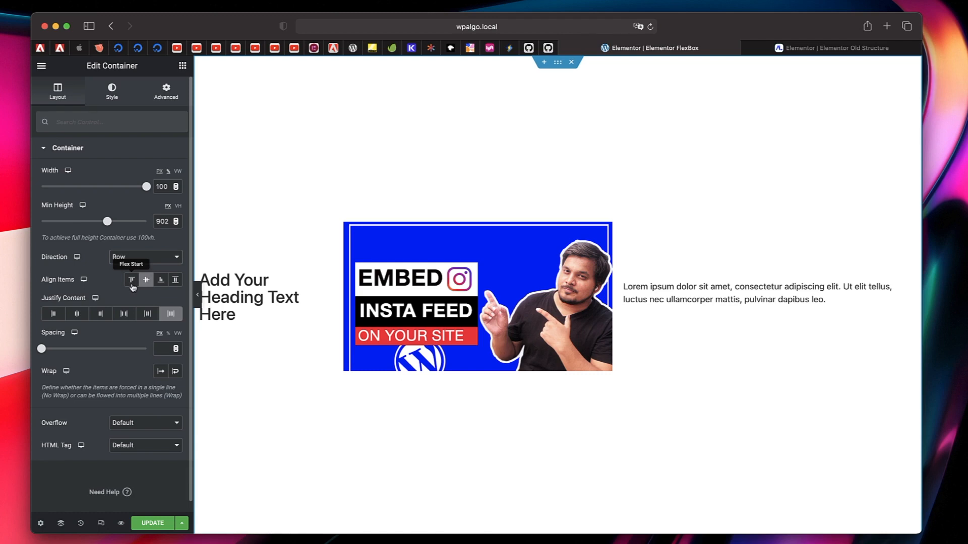
pyautogui.click(154, 258)
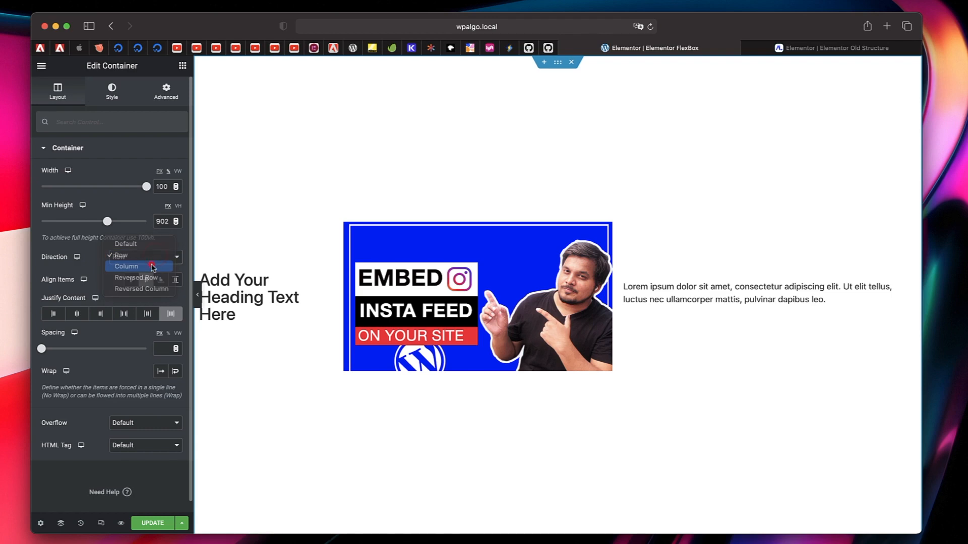
pyautogui.click(154, 267)
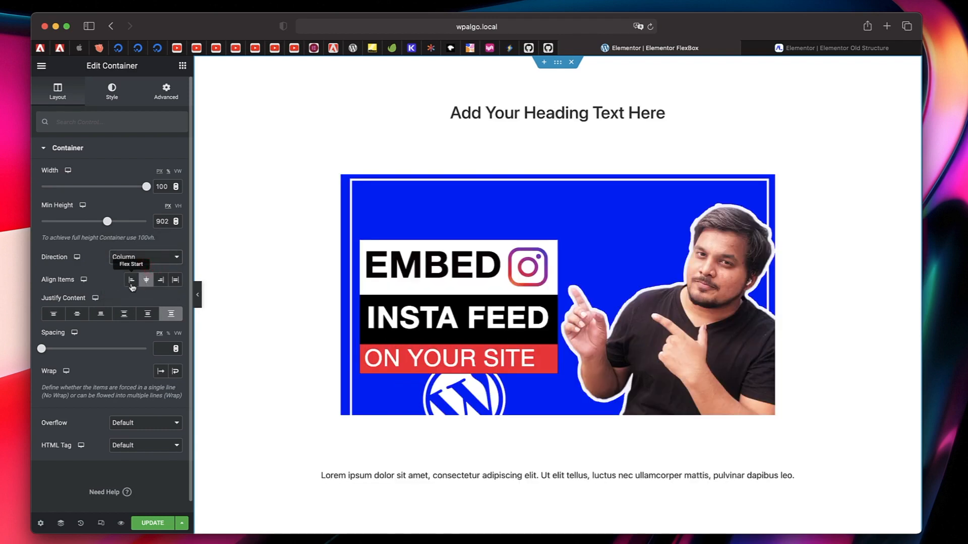
pyautogui.click(170, 258)
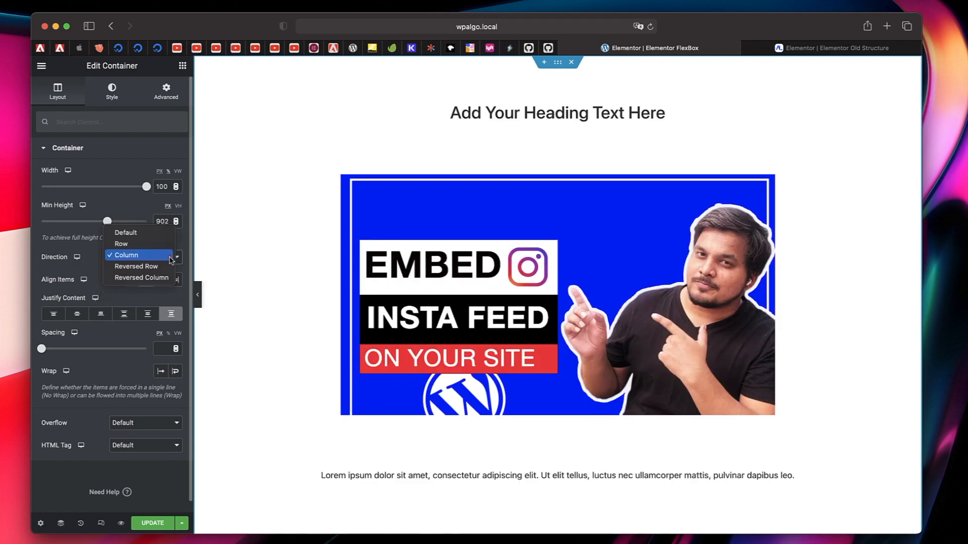
pyautogui.click(153, 244)
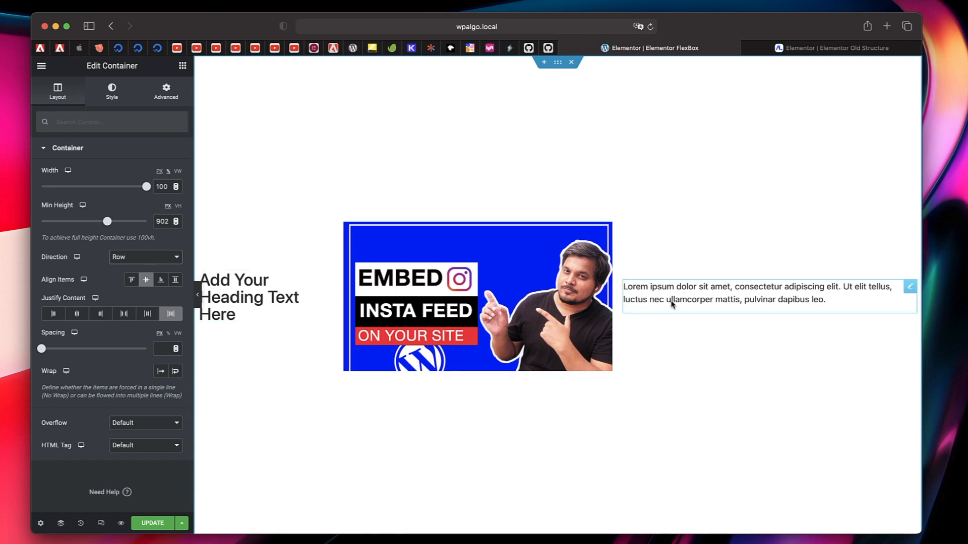
# - Compare all Align Items options in Row direction, finishing on Center, and try Justify Content Center and Flex Start
pyautogui.click(132, 281)
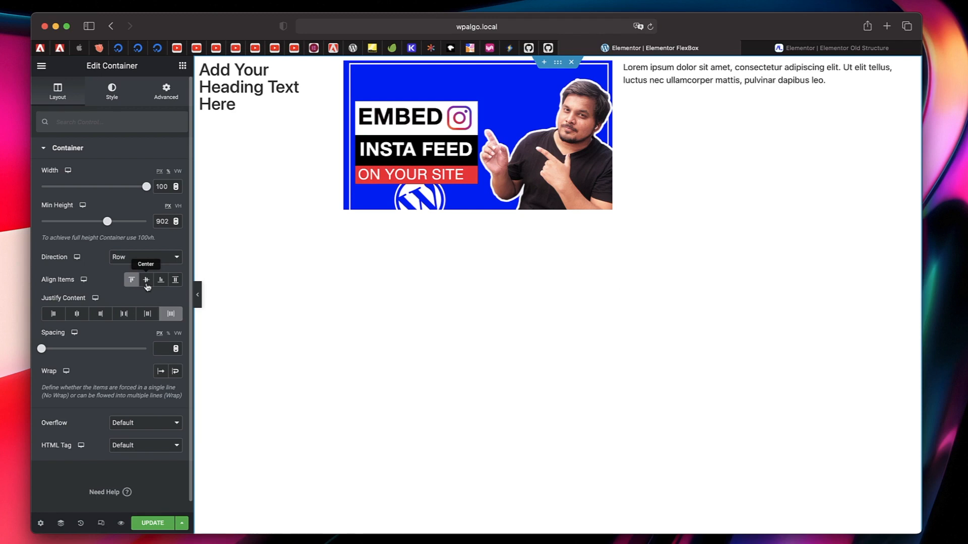
pyautogui.click(146, 286)
pyautogui.click(161, 285)
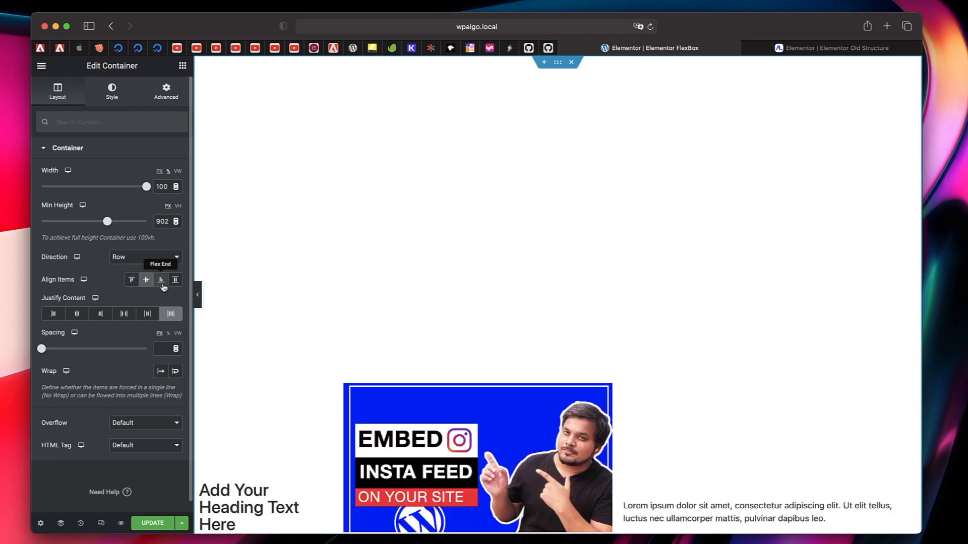
pyautogui.click(179, 285)
pyautogui.click(161, 281)
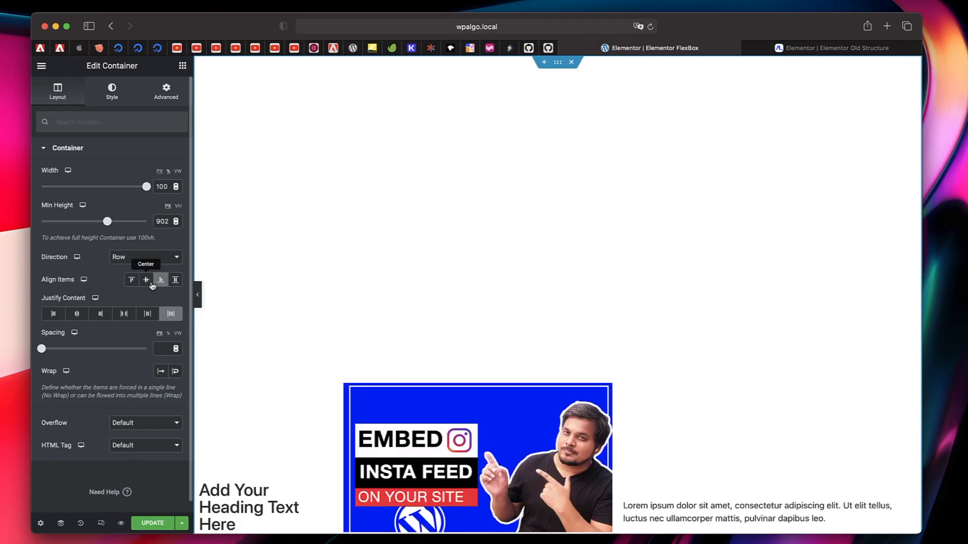
pyautogui.click(146, 280)
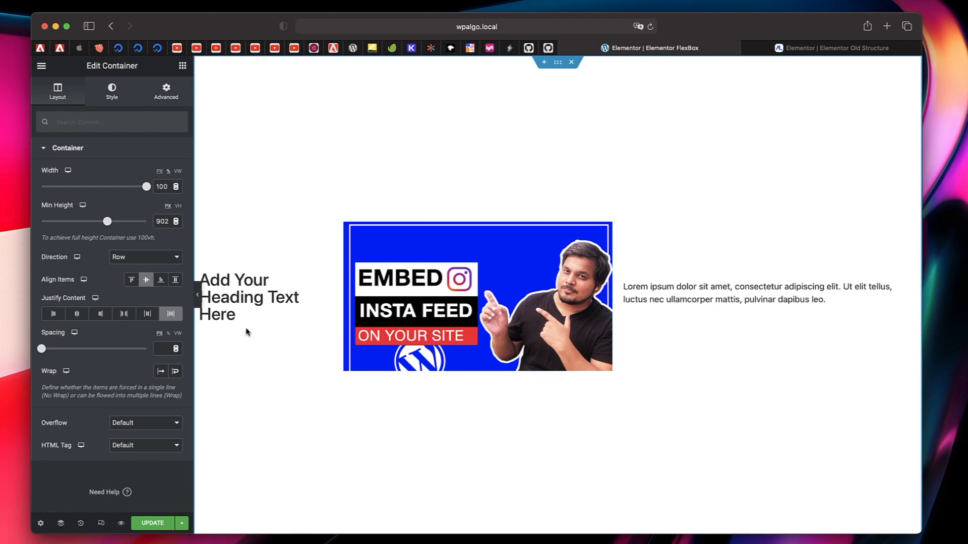
pyautogui.click(76, 317)
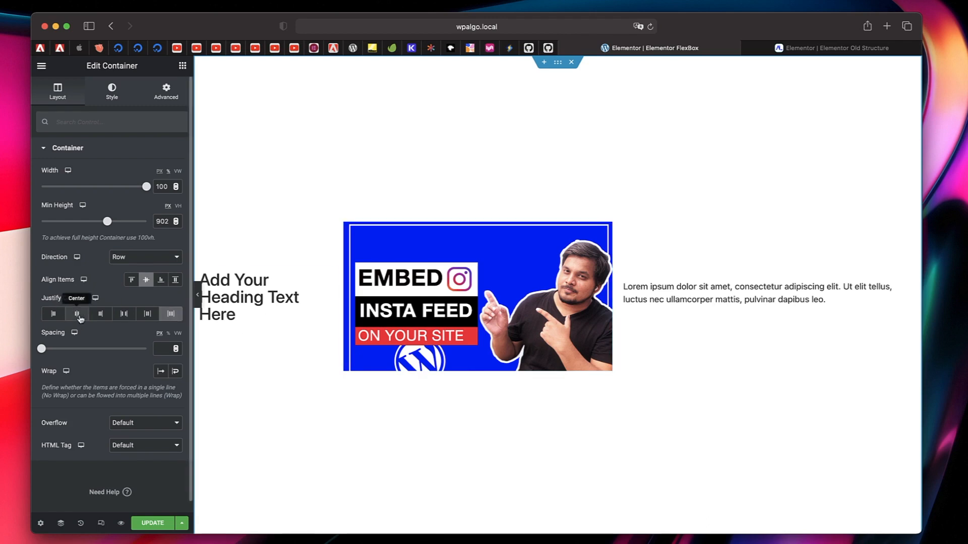
pyautogui.click(56, 319)
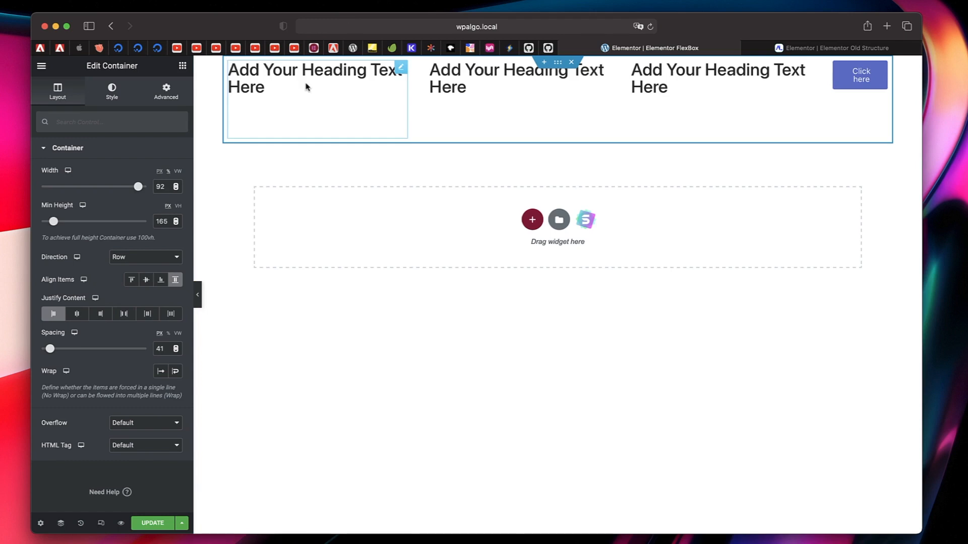
# - View the first heading's settings, return to the layout settings of its parent container, and close the Navigator
pyautogui.click(400, 69)
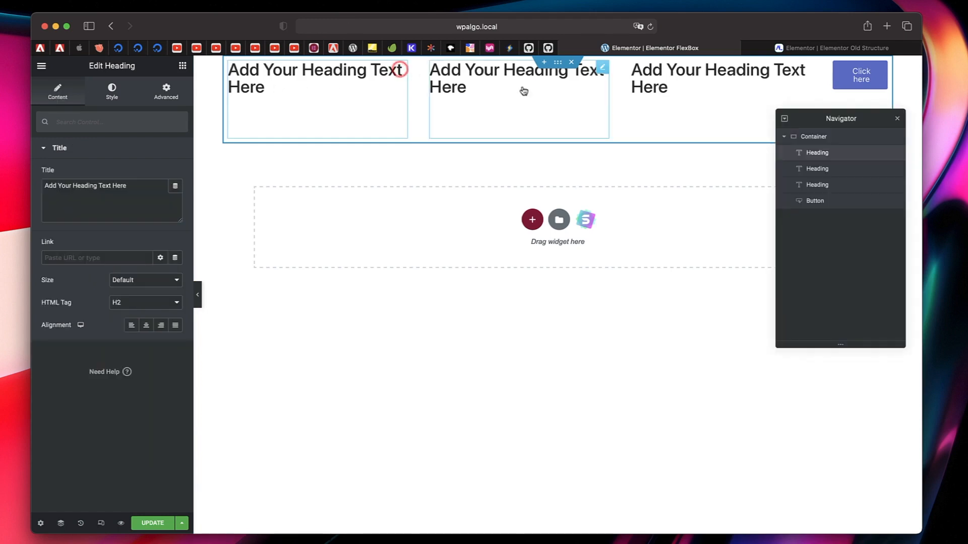
pyautogui.click(558, 63)
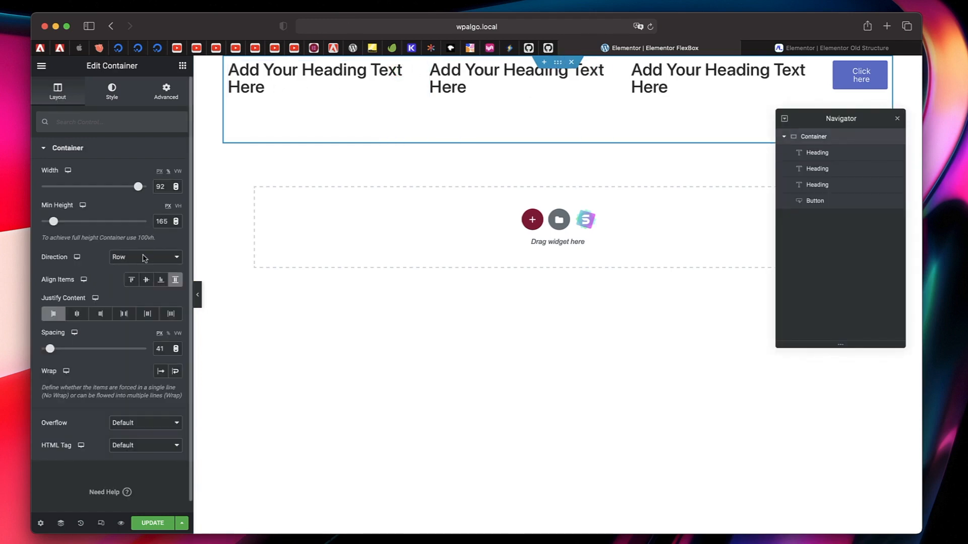
pyautogui.click(898, 120)
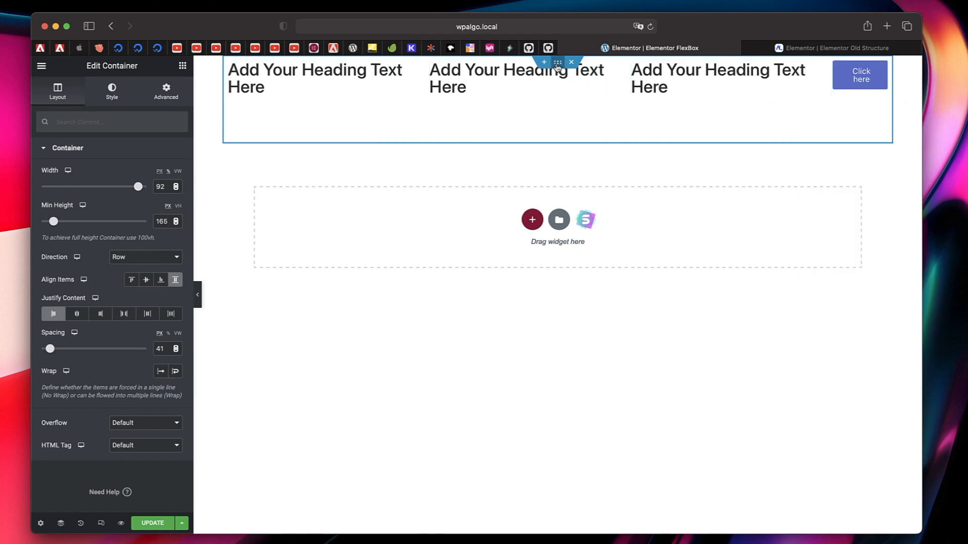
# - Duplicate the row container and set the copy's direction to Column
pyautogui.rightClick(557, 66)
pyautogui.click(564, 90)
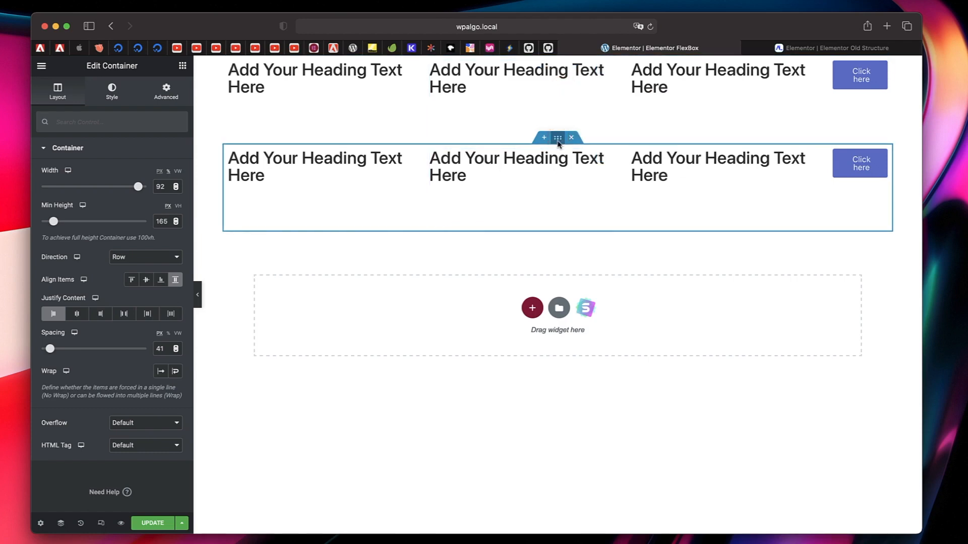
pyautogui.click(149, 258)
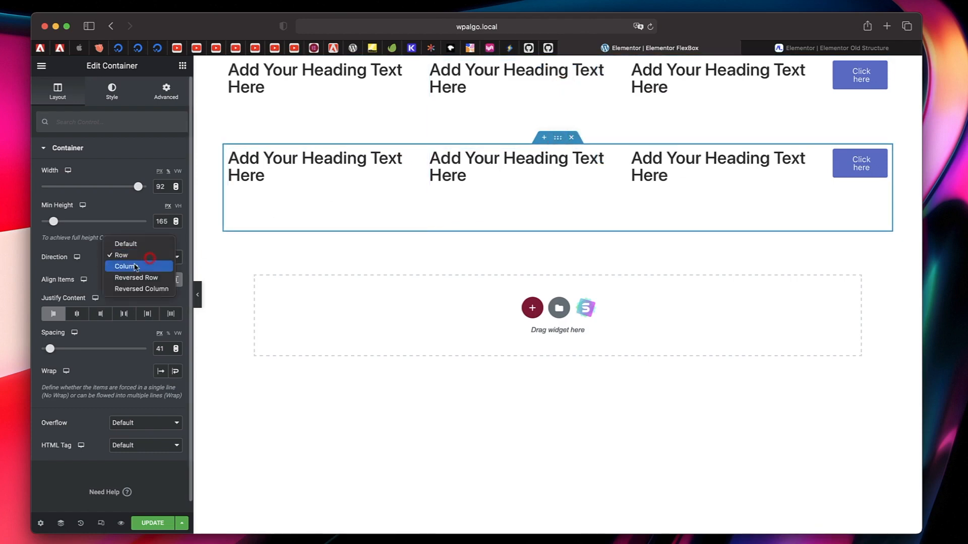
pyautogui.click(149, 264)
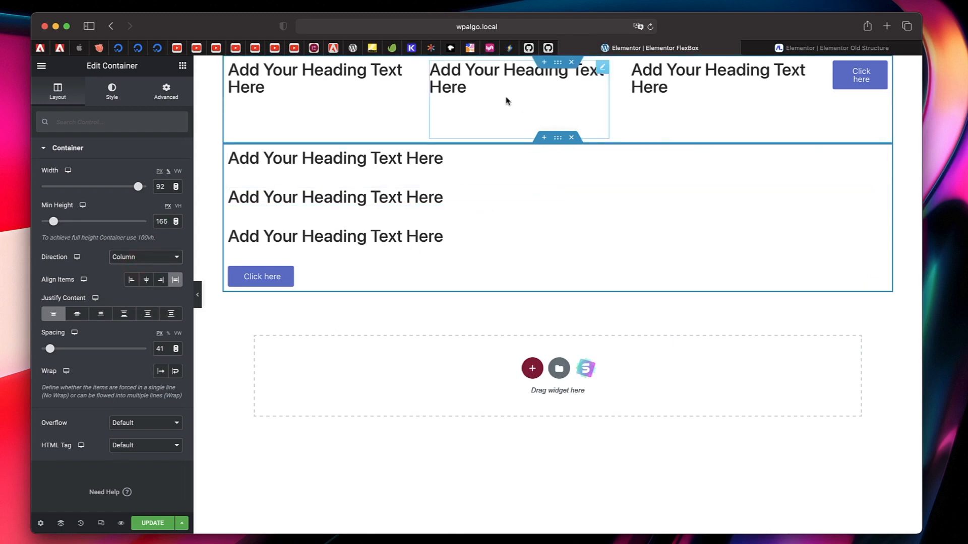
# - Raise the minimum height of the row container to about 336 px and of the column container to about 411 px
pyautogui.click(557, 62)
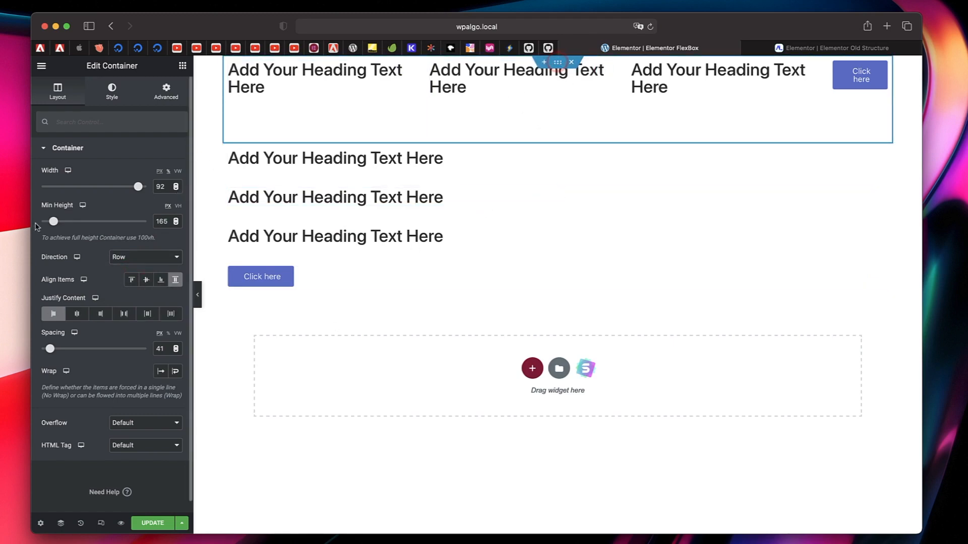
pyautogui.moveTo(55, 225); pyautogui.dragTo(67, 226)
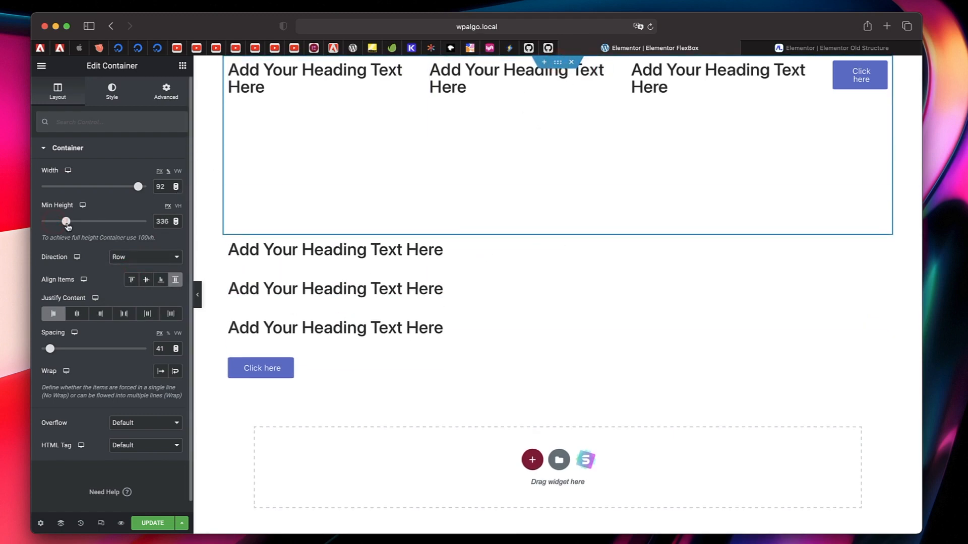
pyautogui.click(562, 236)
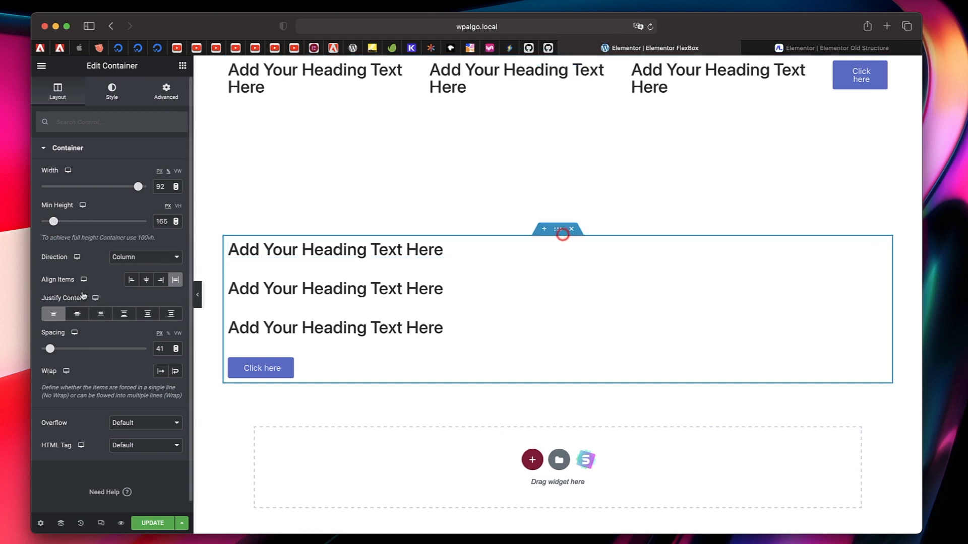
pyautogui.moveTo(55, 223); pyautogui.dragTo(71, 225)
pyautogui.click(557, 62)
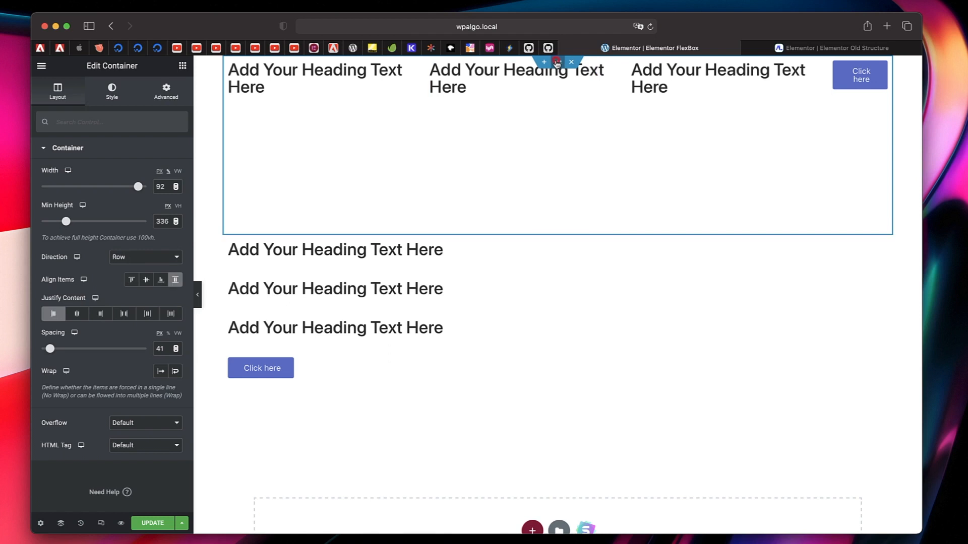
pyautogui.click(557, 229)
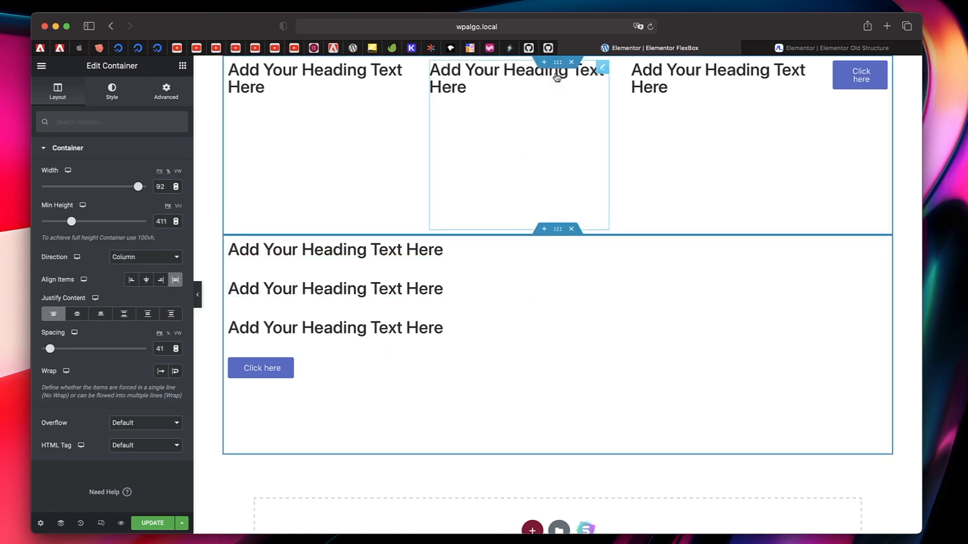
# - Try Align Items Flex Start on the row container and finish on Center
pyautogui.click(557, 63)
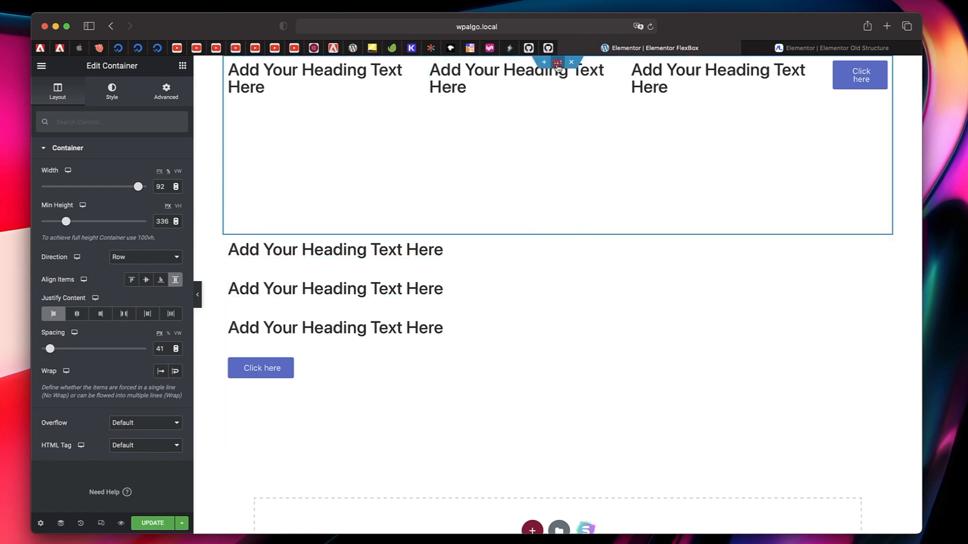
pyautogui.click(132, 280)
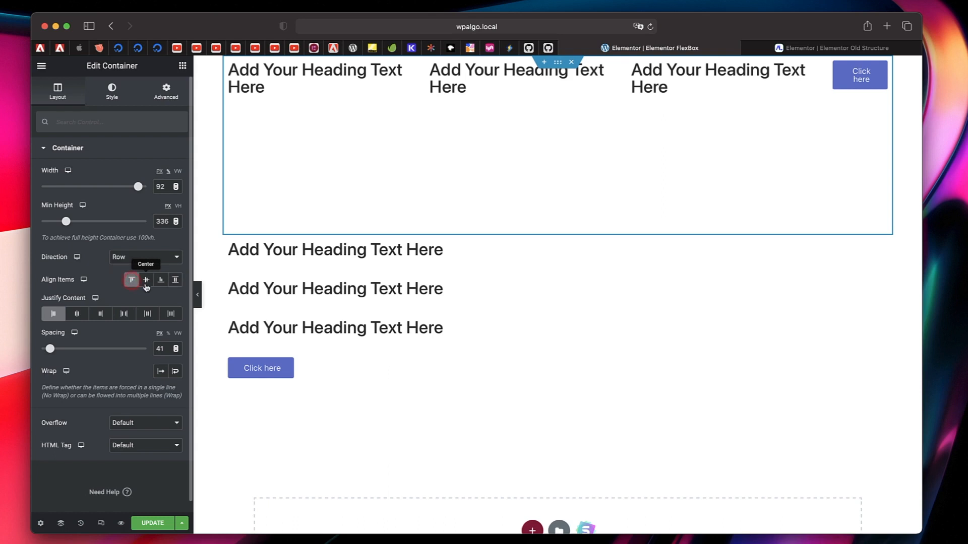
pyautogui.click(146, 281)
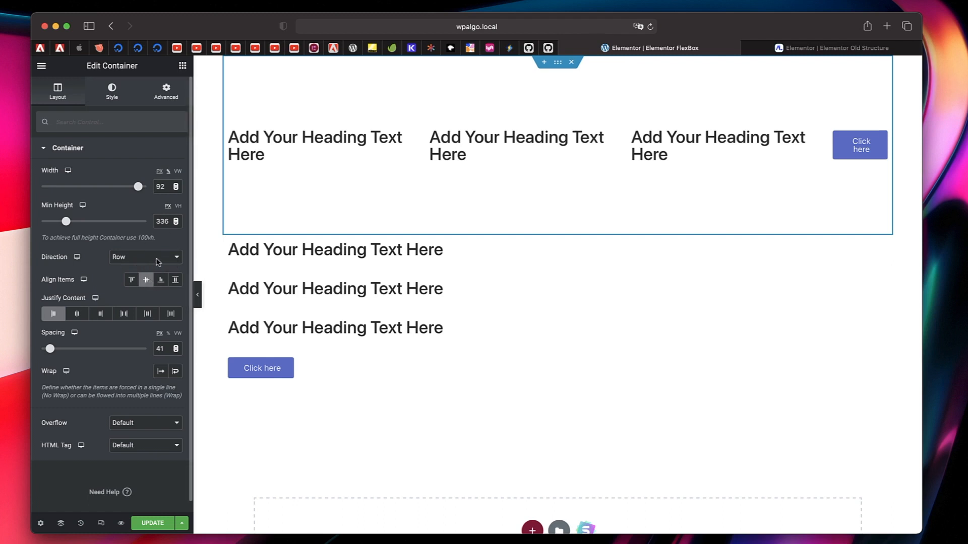
# - Compare Align Items Center and Flex Start on the column container, finishing on Center
pyautogui.click(557, 230)
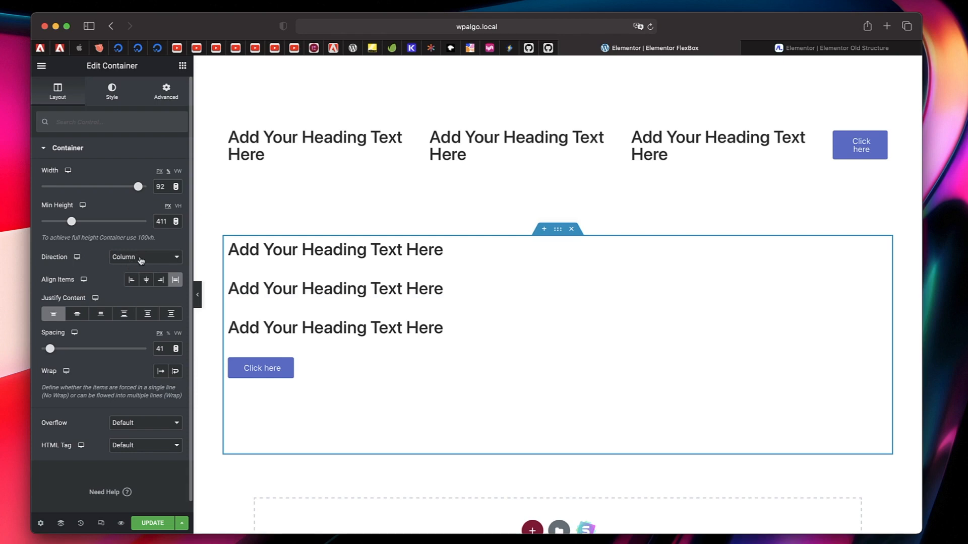
pyautogui.click(146, 281)
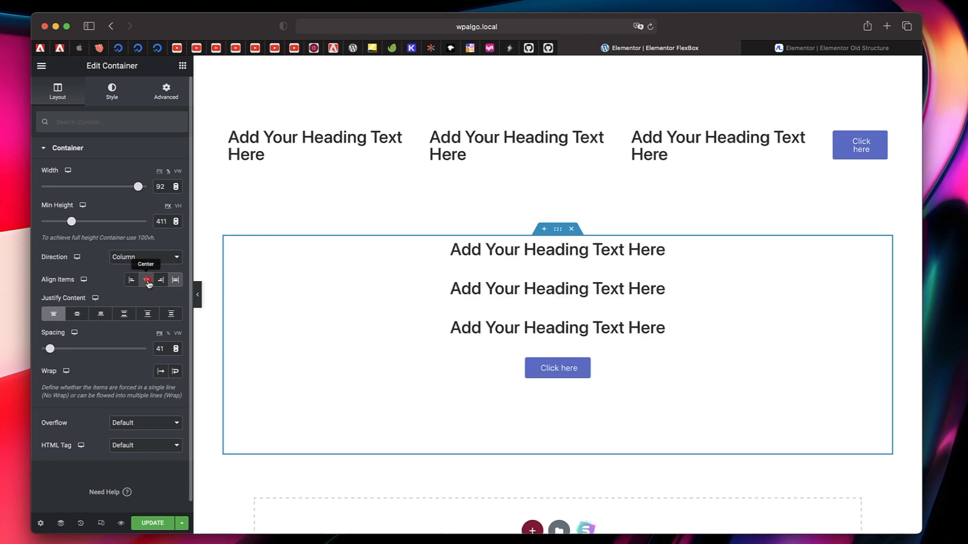
pyautogui.click(132, 281)
pyautogui.click(146, 280)
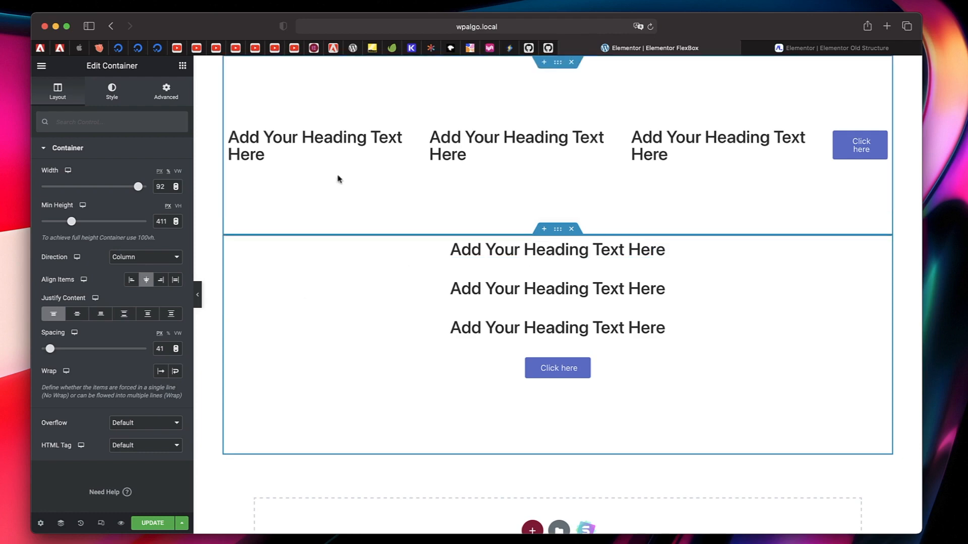
# - Try Justify Content Center and Flex End on the row container, finishing on Space Between
pyautogui.click(558, 65)
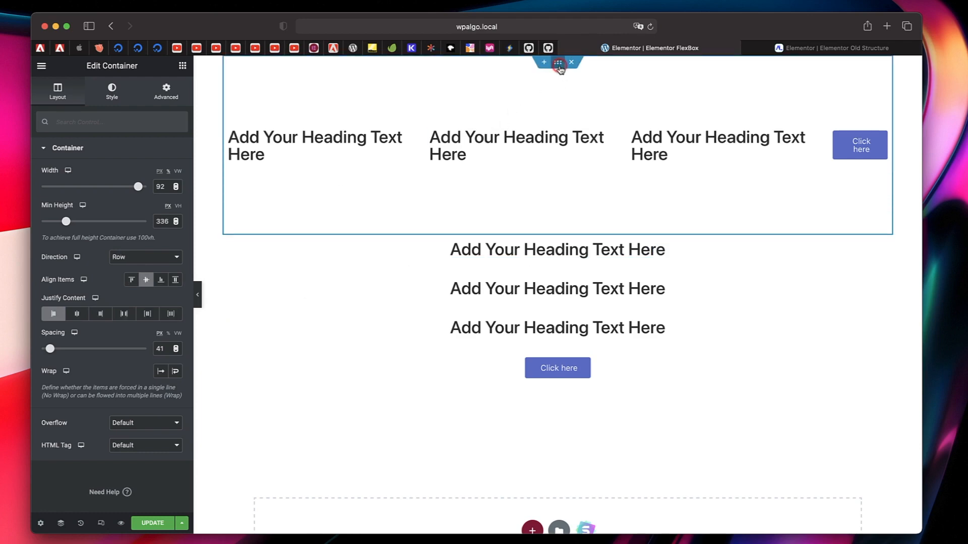
pyautogui.click(75, 316)
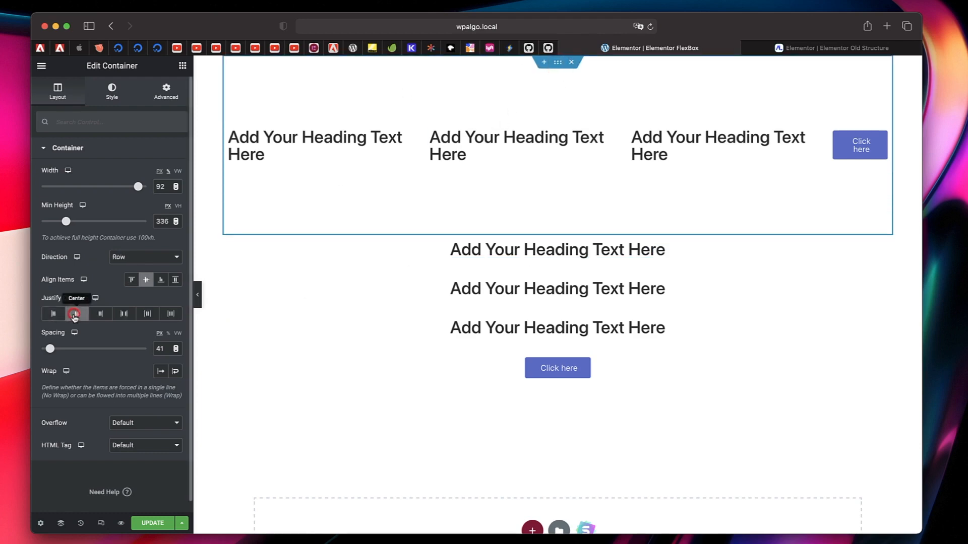
pyautogui.click(100, 315)
pyautogui.click(121, 317)
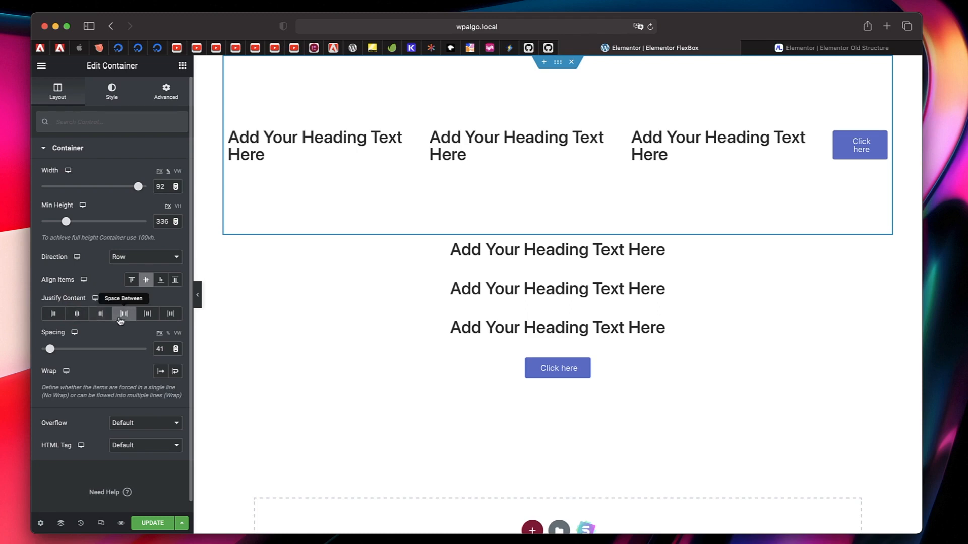
# - Widen the row container to 100% and delete its middle heading
pyautogui.click(558, 63)
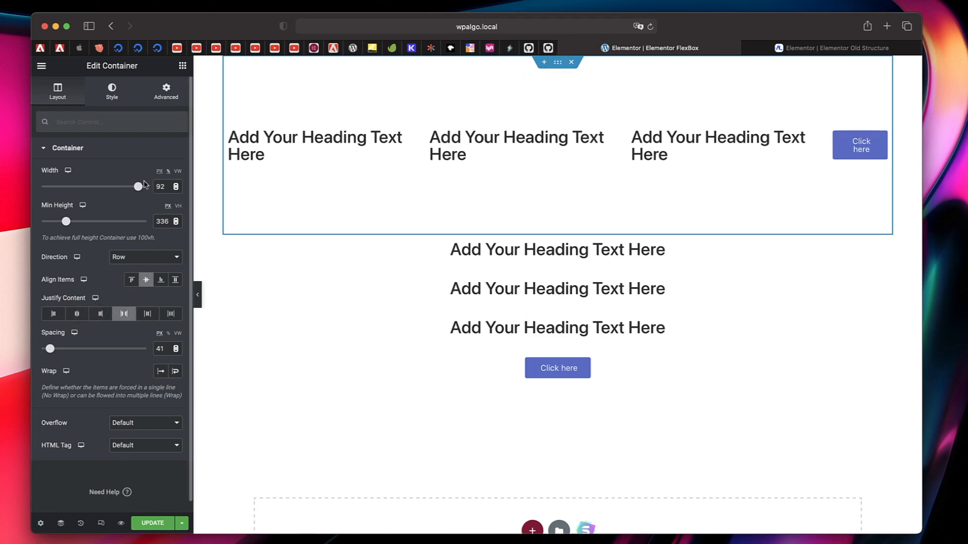
pyautogui.moveTo(137, 188)
pyautogui.mouseDown()
pyautogui.moveTo(114, 188)
pyautogui.moveTo(156, 185)
pyautogui.mouseUp()
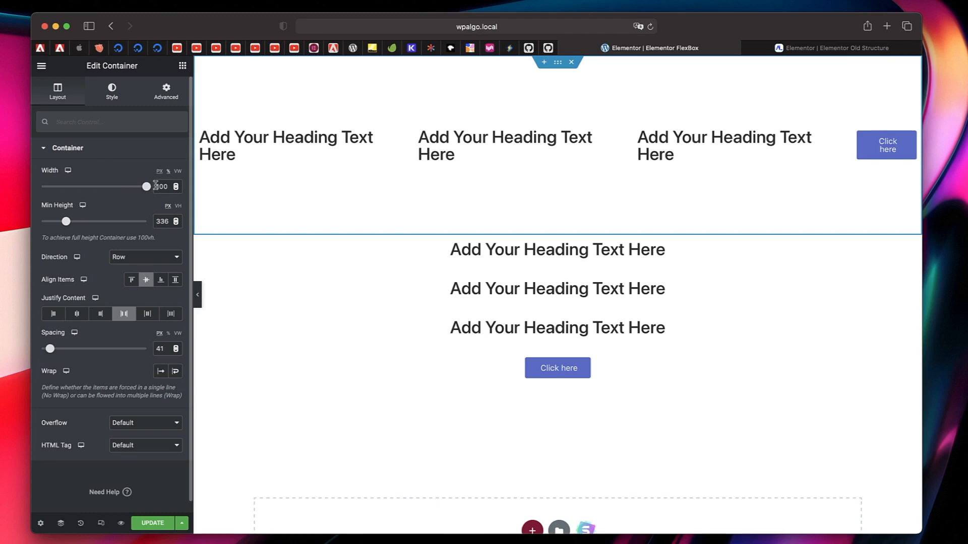
pyautogui.rightClick(501, 152)
pyautogui.click(543, 303)
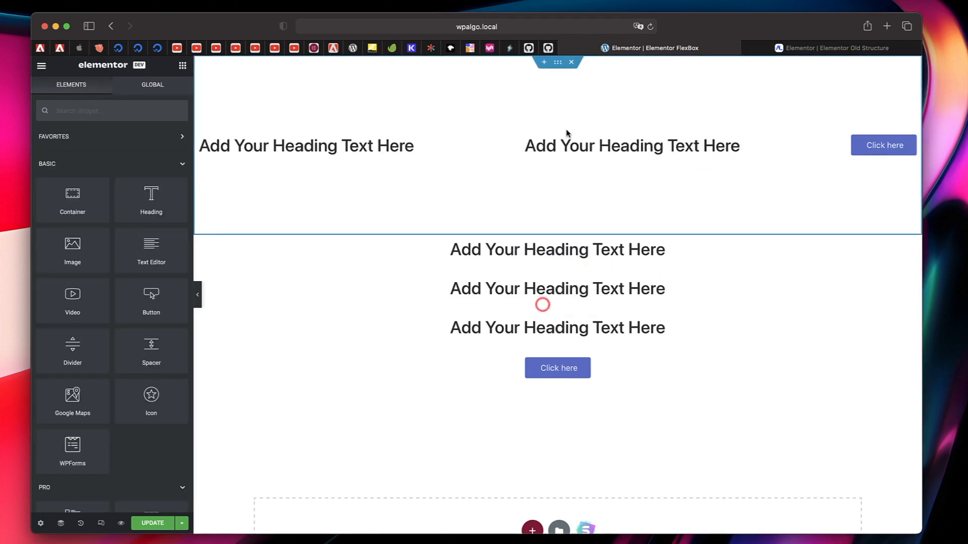
# - Compare Justify Content Flex Start, Space Around and Space Evenly on the row container, finishing on Center
pyautogui.click(558, 62)
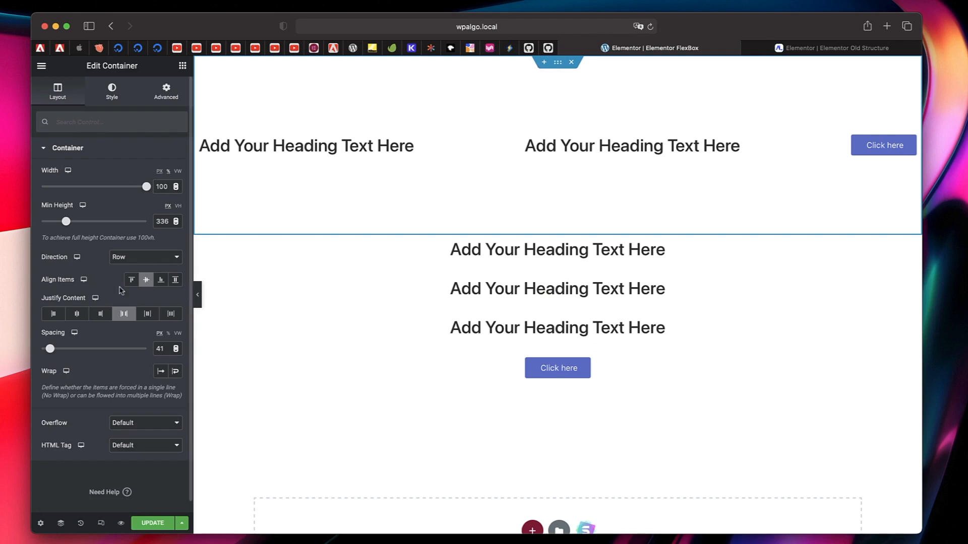
pyautogui.click(54, 314)
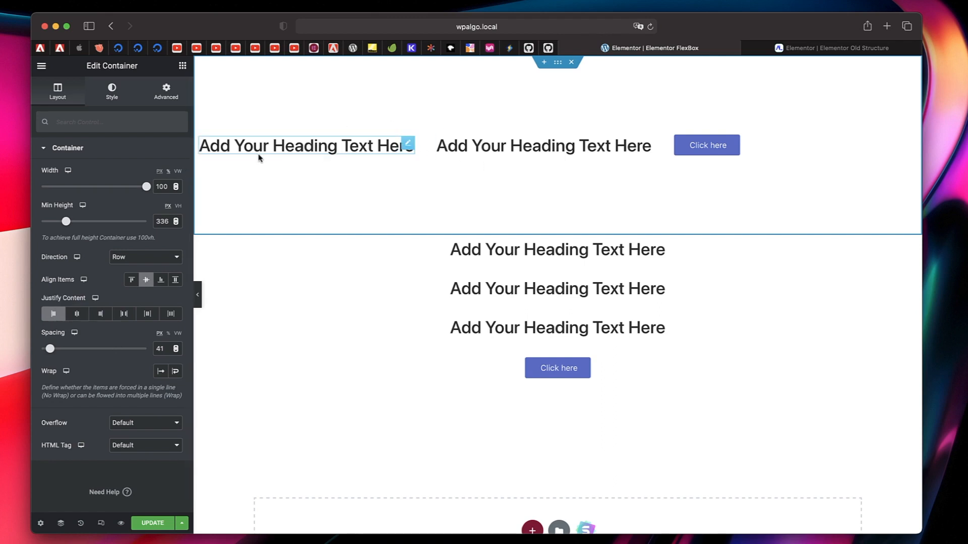
pyautogui.click(144, 318)
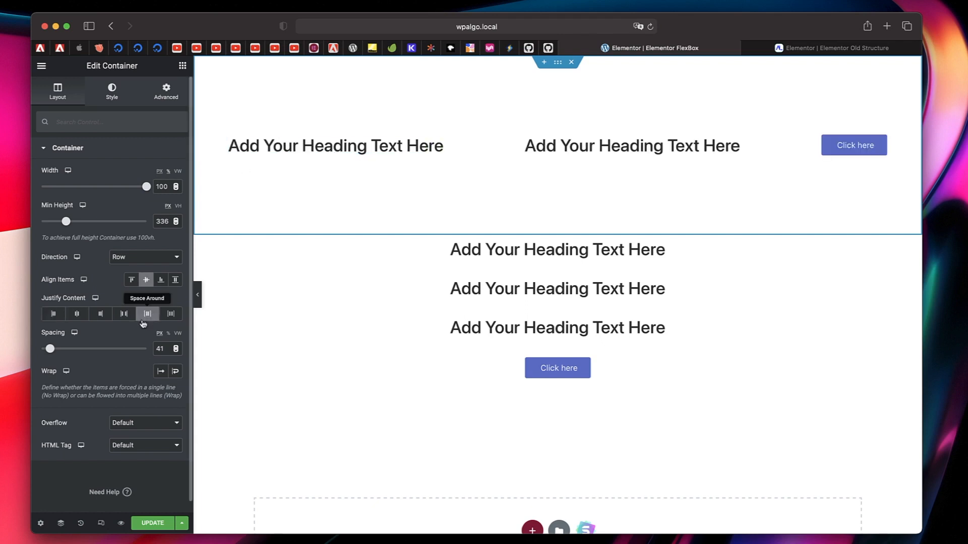
pyautogui.click(171, 314)
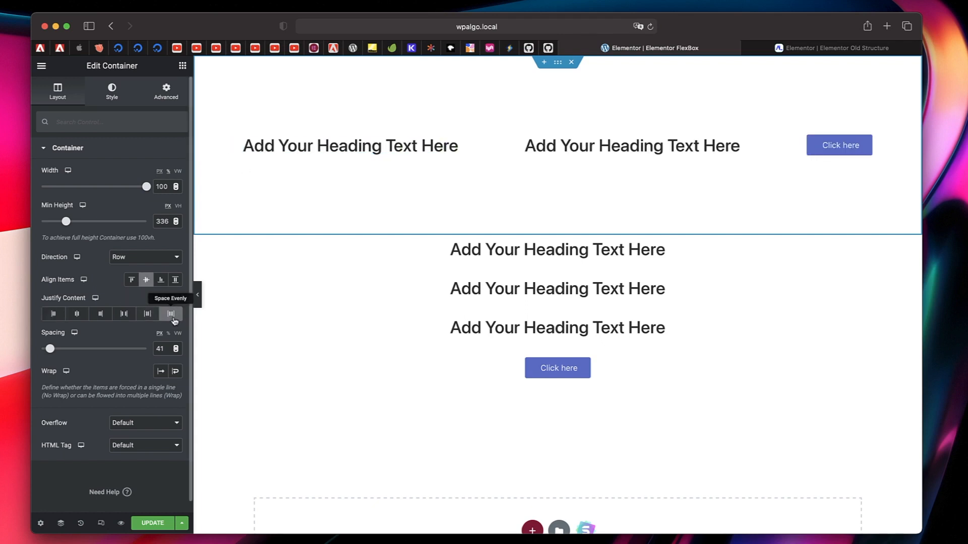
pyautogui.click(74, 319)
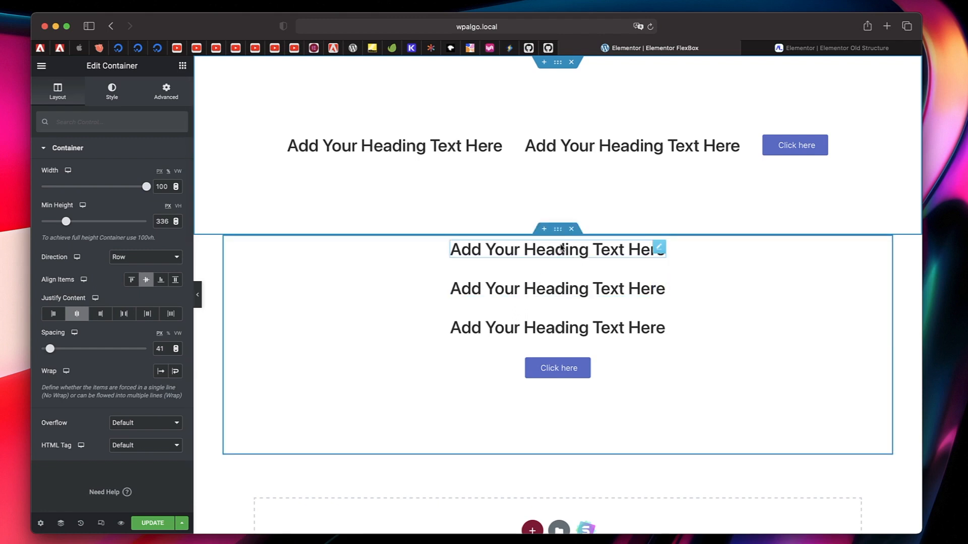
# - Try Justify Content Center, Flex End, Space Between and Space Around on the column container, finishing on Space Evenly
pyautogui.click(557, 231)
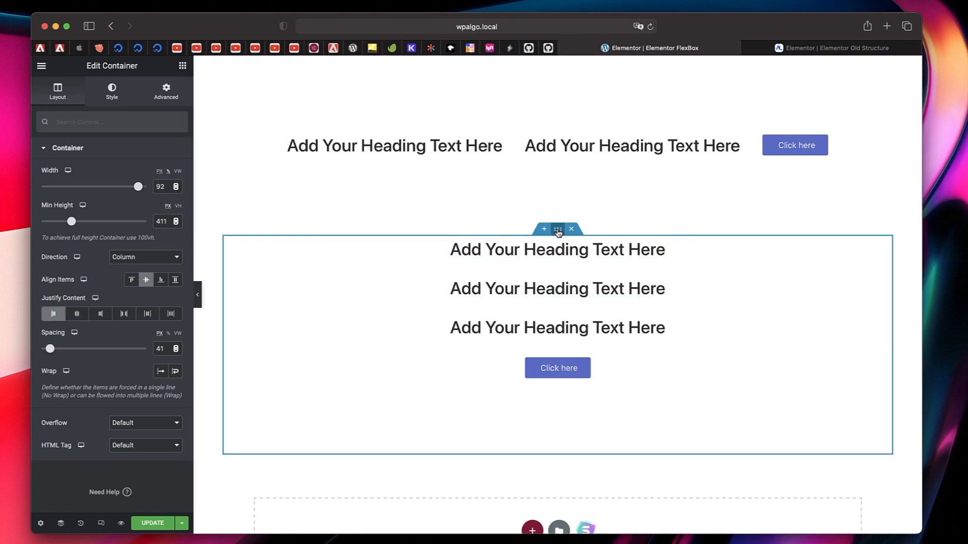
pyautogui.click(76, 315)
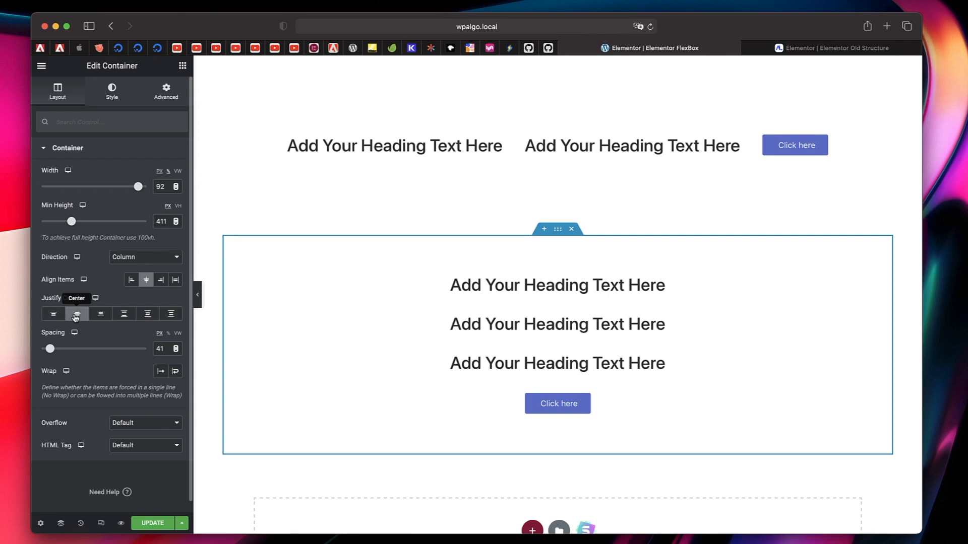
pyautogui.click(100, 315)
pyautogui.click(123, 315)
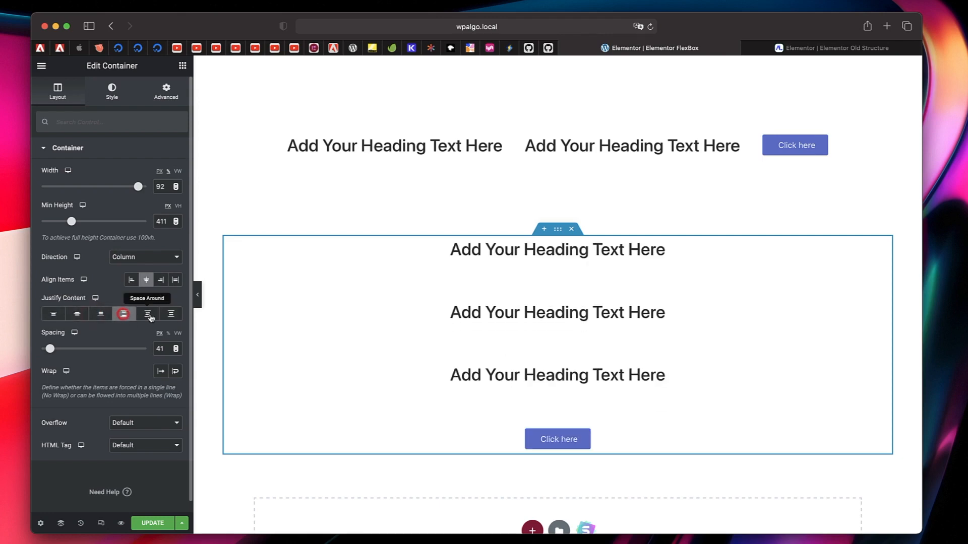
pyautogui.click(147, 314)
pyautogui.click(169, 314)
pyautogui.click(169, 315)
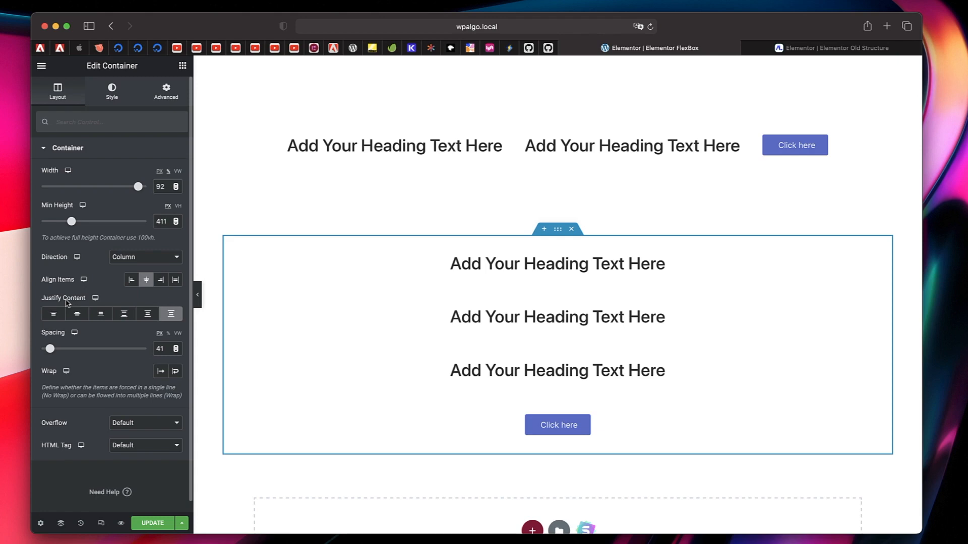
# - Try Align Items Flex Start, Center and Flex End on the column container, finishing on Stretch
pyautogui.click(131, 281)
pyautogui.click(146, 280)
pyautogui.click(161, 280)
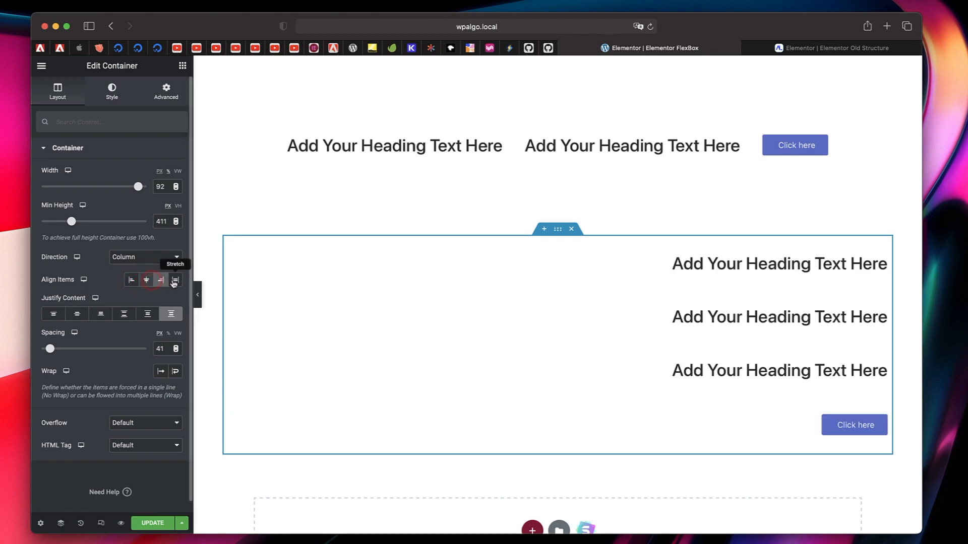
pyautogui.click(176, 280)
# - Compare Align Items Flex Start and Flex End on the row container, finishing on Center
pyautogui.click(557, 62)
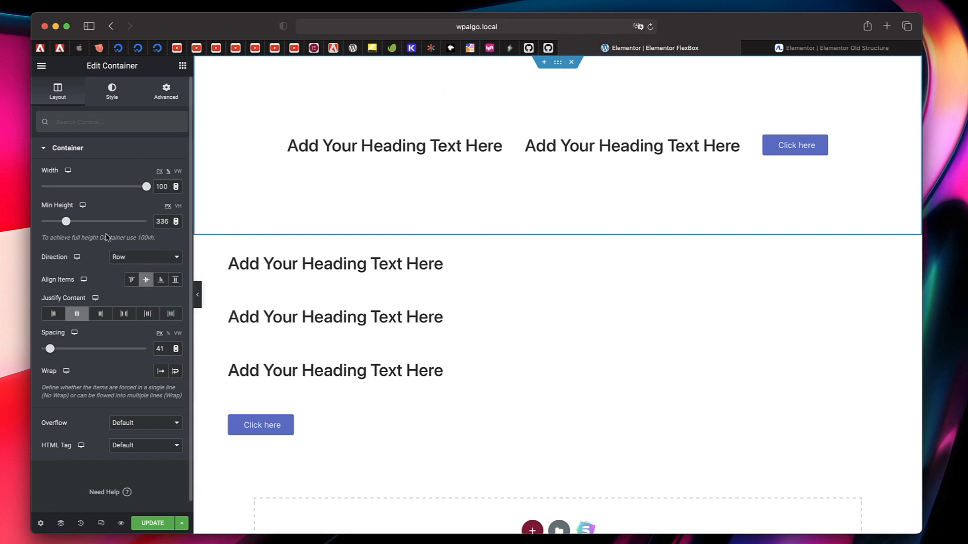
pyautogui.click(132, 281)
pyautogui.click(161, 281)
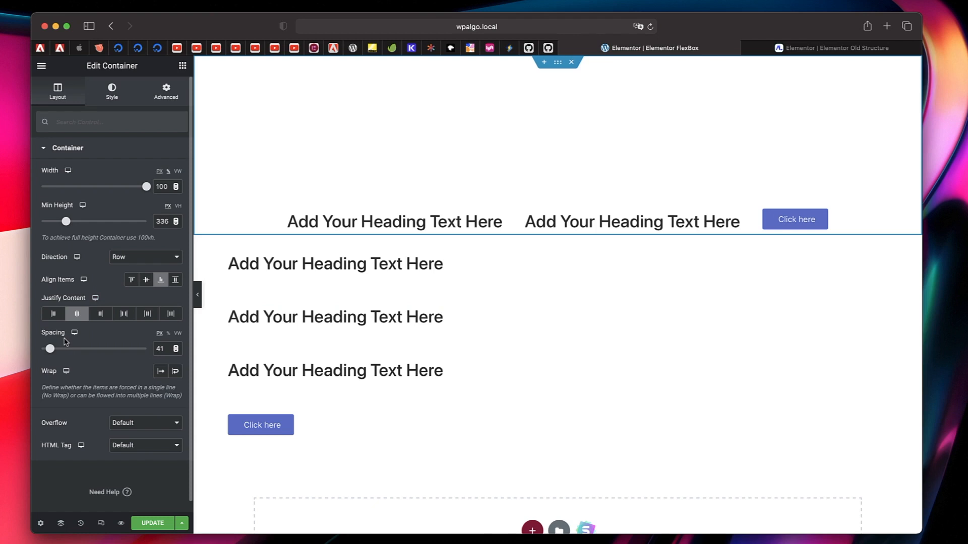
pyautogui.click(146, 280)
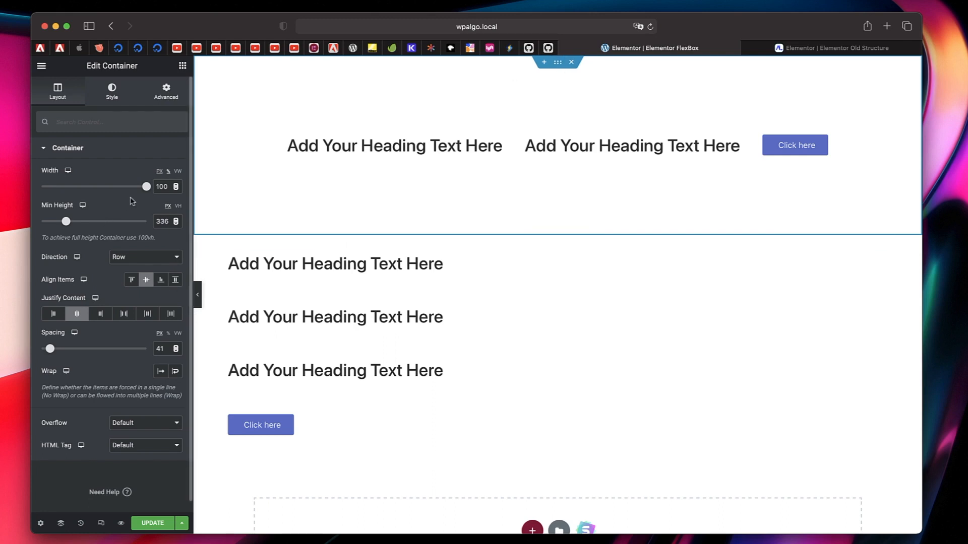
# - Narrow the row container to 23% width and try Overflow Hidden, finishing on Default
pyautogui.moveTo(145, 190); pyautogui.dragTo(63, 190)
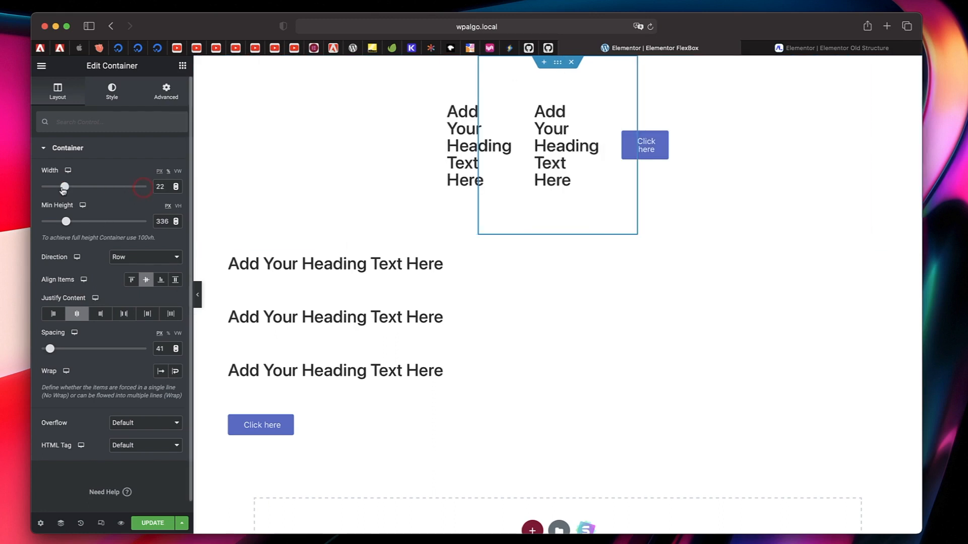
pyautogui.moveTo(73, 187)
pyautogui.mouseDown()
pyautogui.moveTo(83, 186)
pyautogui.moveTo(65, 187)
pyautogui.mouseUp()
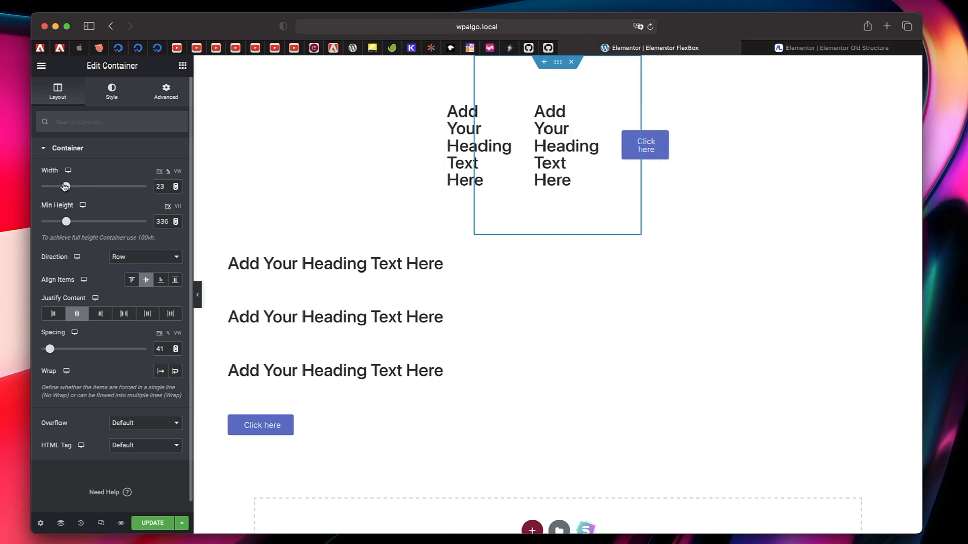
pyautogui.click(155, 422)
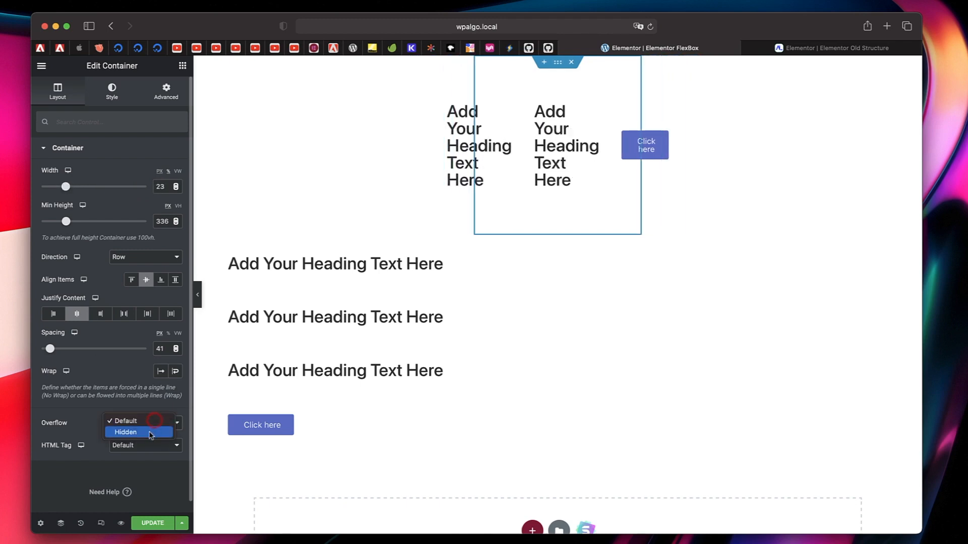
pyautogui.click(150, 432)
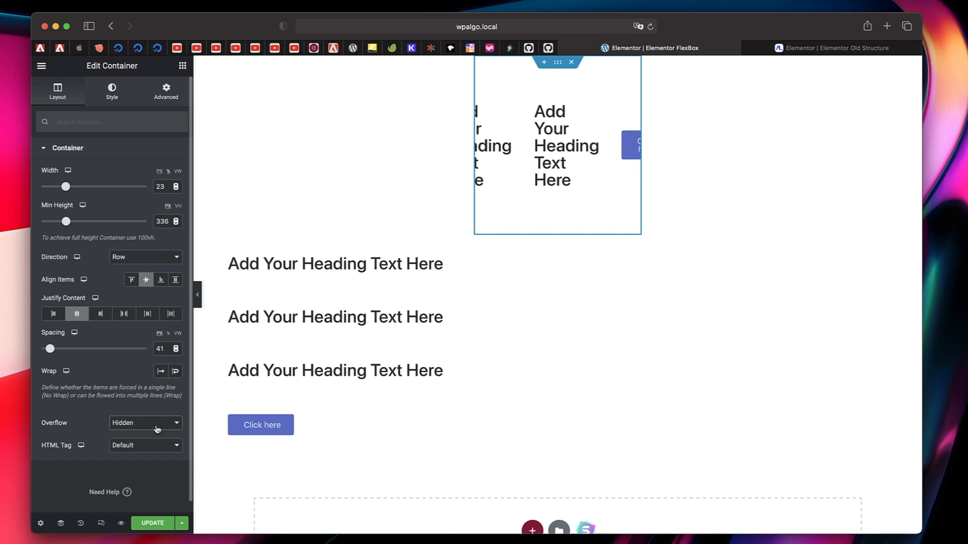
pyautogui.click(157, 429)
pyautogui.click(157, 412)
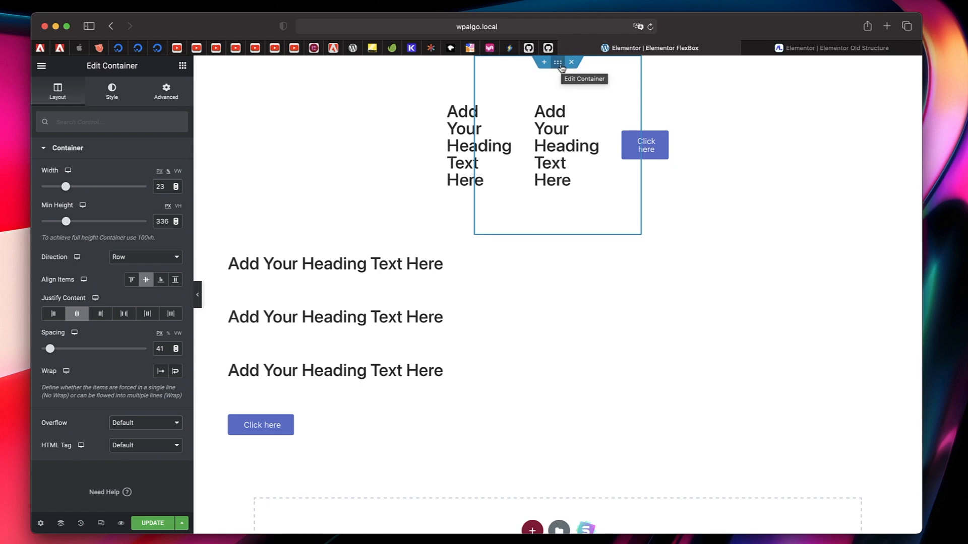
# - Set the row container to Wrap and widen it in stages through 35, 45 and 67% to 80%
pyautogui.click(176, 372)
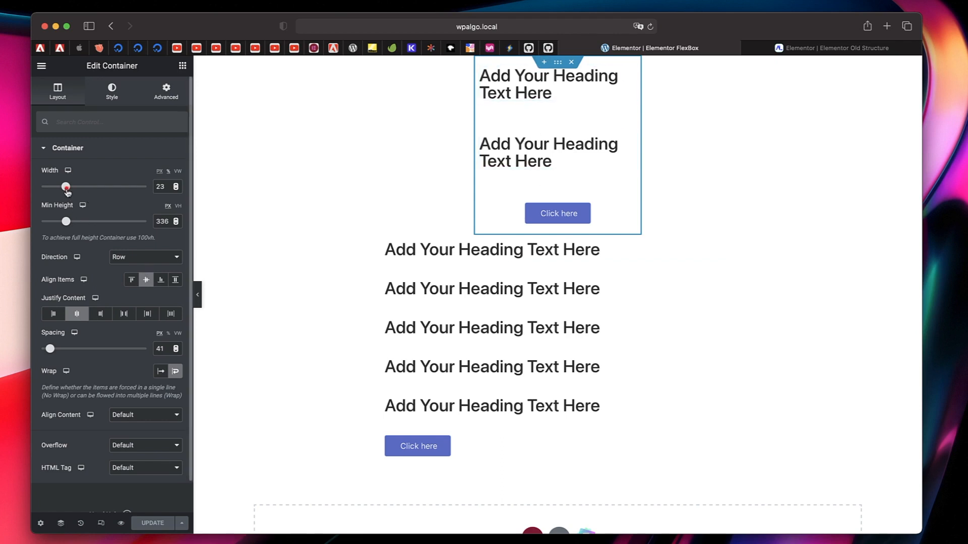
pyautogui.moveTo(67, 191); pyautogui.dragTo(80, 192)
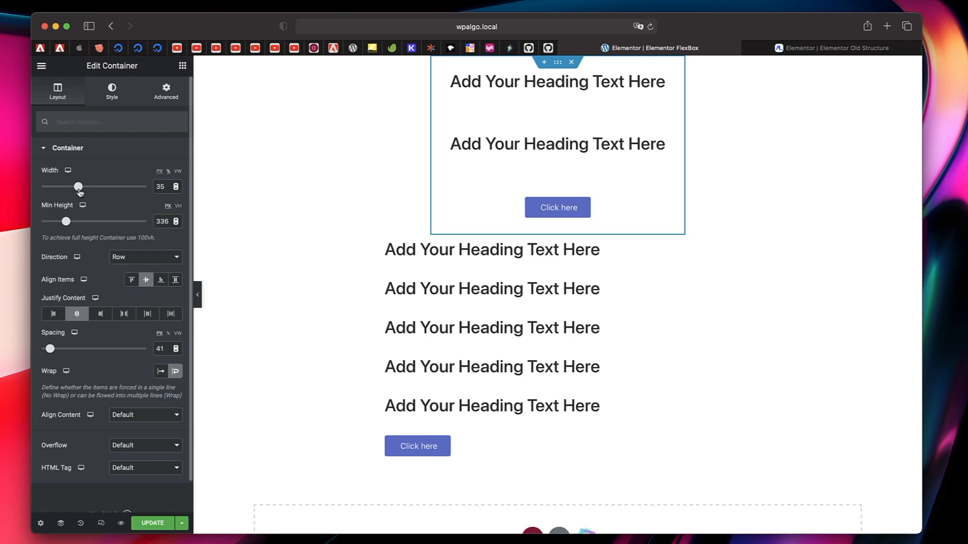
pyautogui.moveTo(79, 192); pyautogui.dragTo(90, 192)
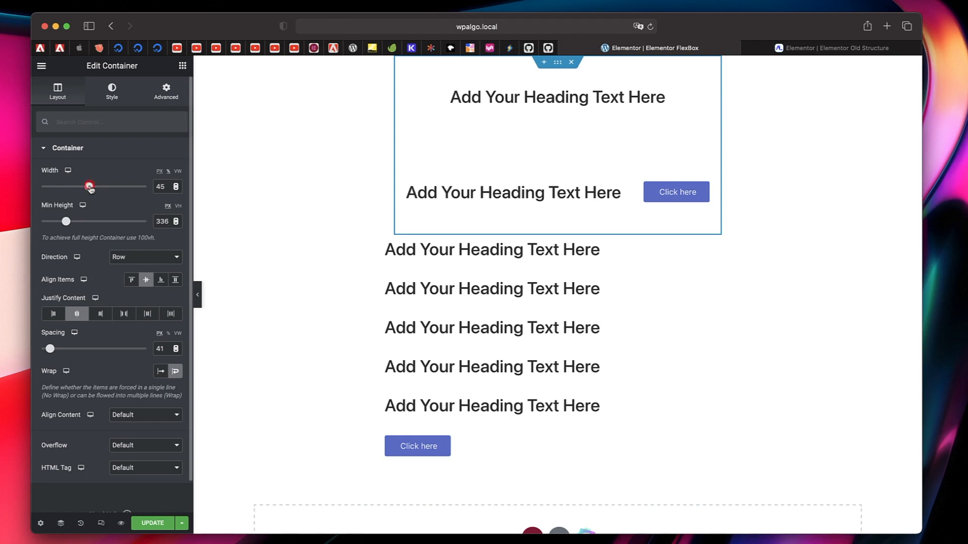
pyautogui.moveTo(89, 187); pyautogui.dragTo(112, 188)
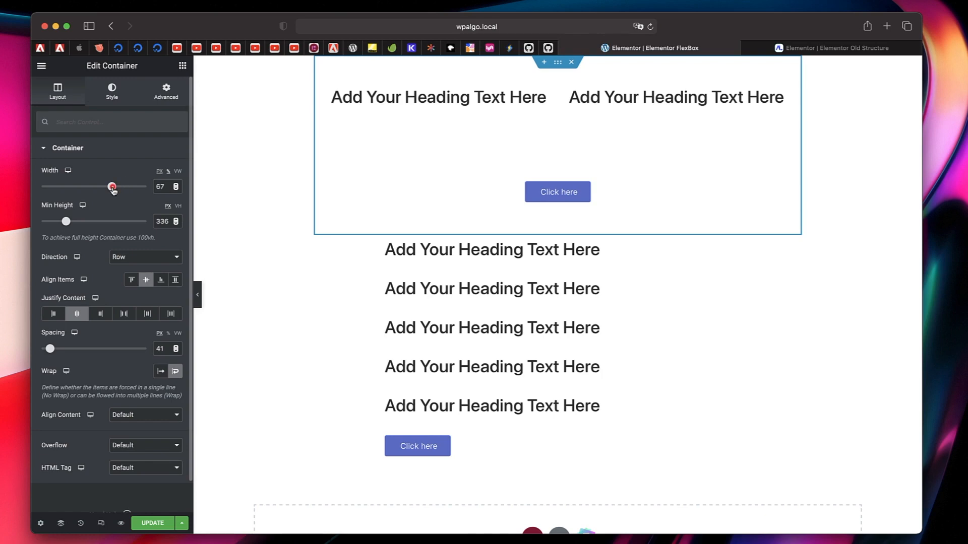
pyautogui.moveTo(112, 188); pyautogui.dragTo(126, 188)
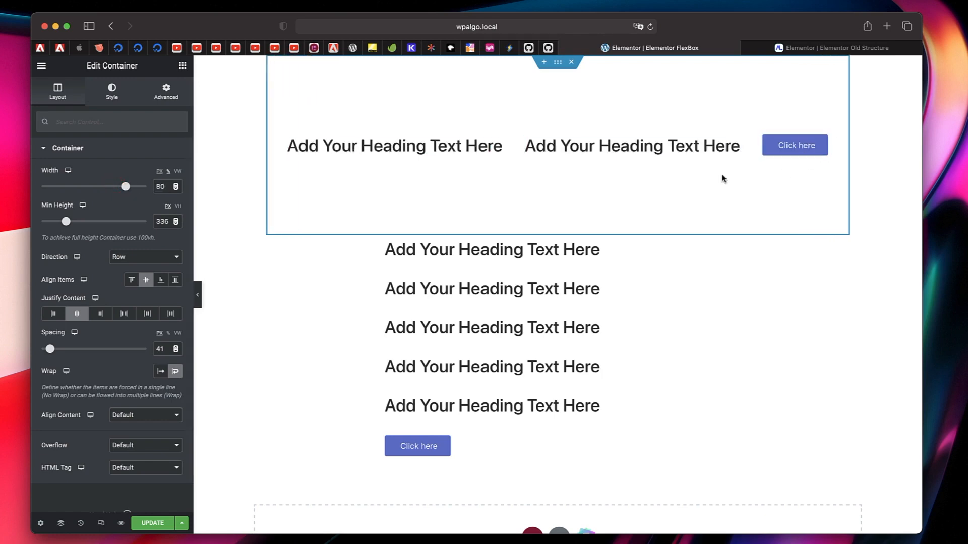
# - Preview the page in mobile and tablet views, set the row container to Wrap on tablet, and return to the normal desktop editor
pyautogui.click(101, 524)
pyautogui.click(529, 66)
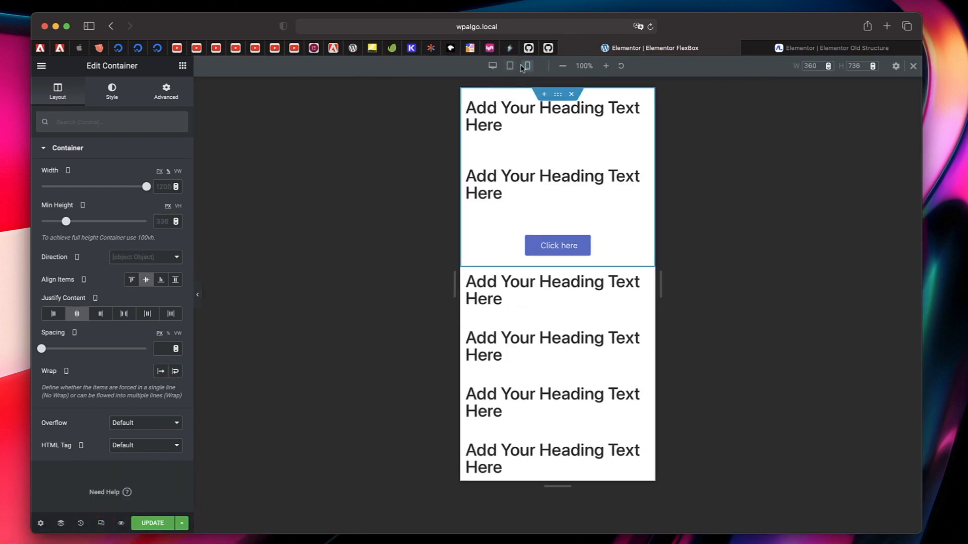
pyautogui.click(510, 66)
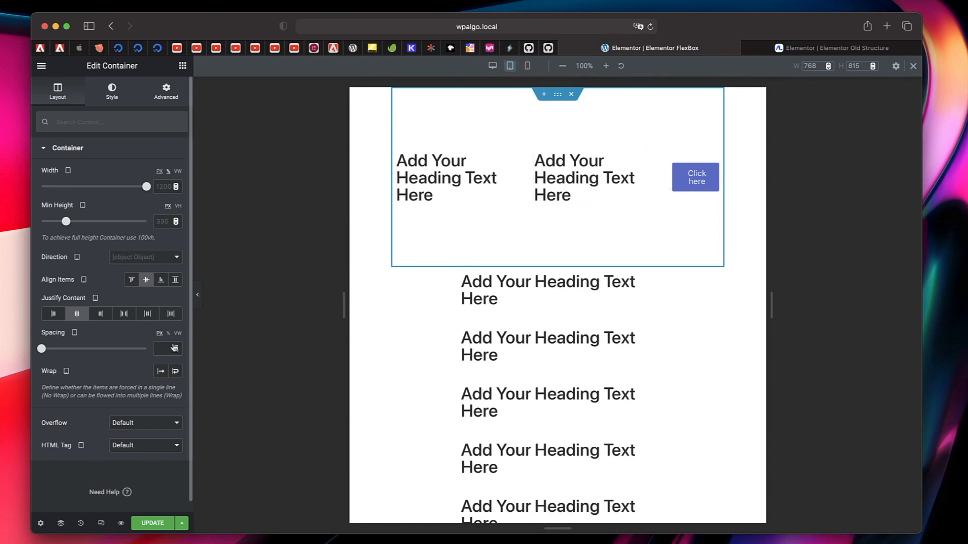
pyautogui.click(175, 373)
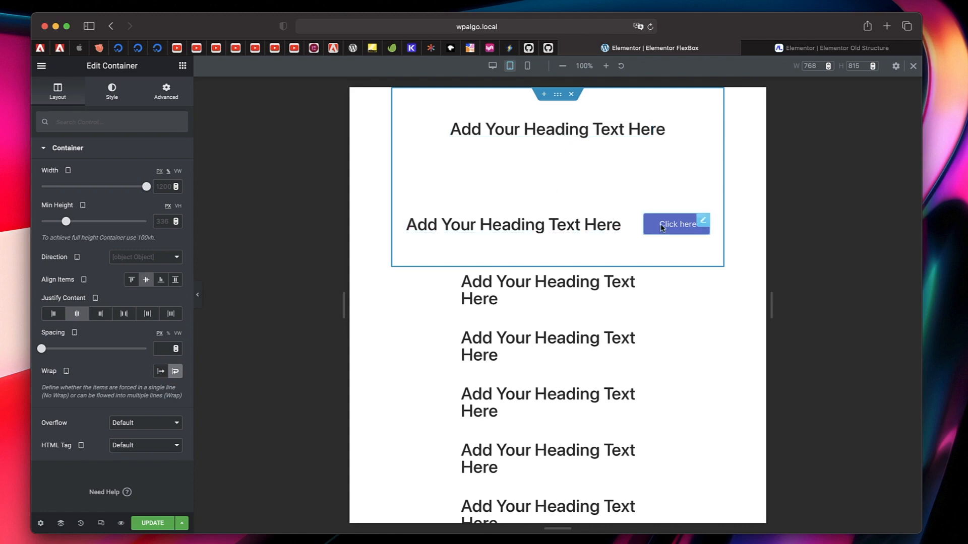
pyautogui.click(493, 71)
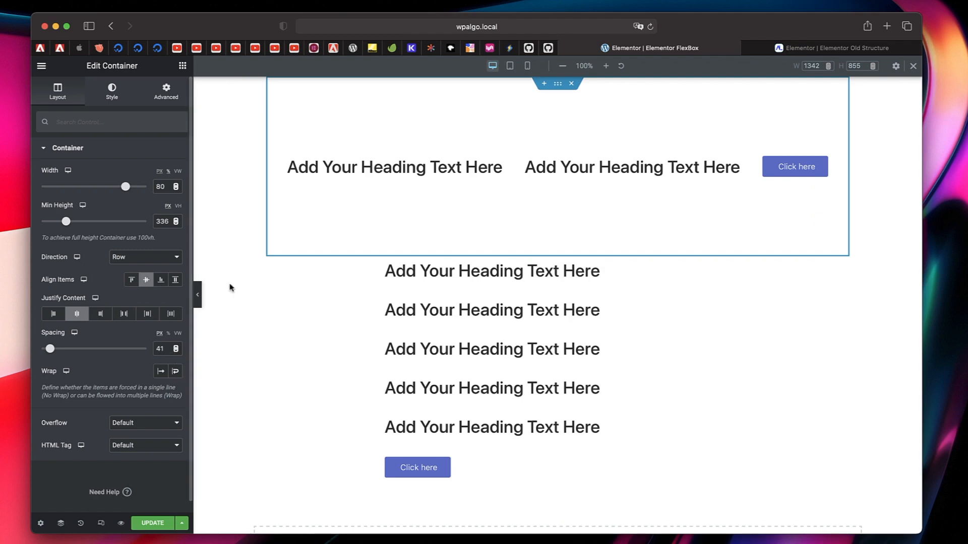
pyautogui.click(913, 68)
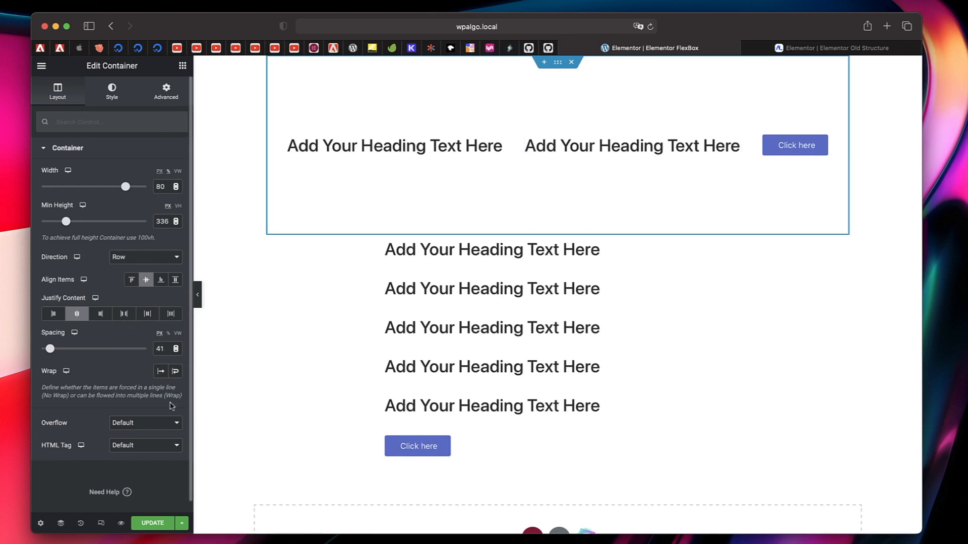
# - Enable Wrap on the row container for desktop and compare No Wrap in tablet view, finishing on Wrap
pyautogui.click(175, 372)
pyautogui.click(101, 523)
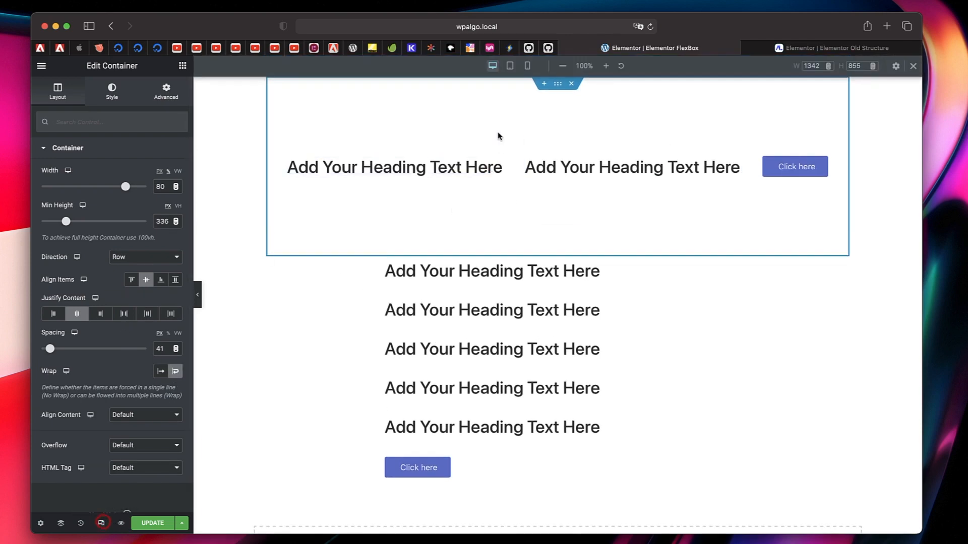
pyautogui.click(510, 66)
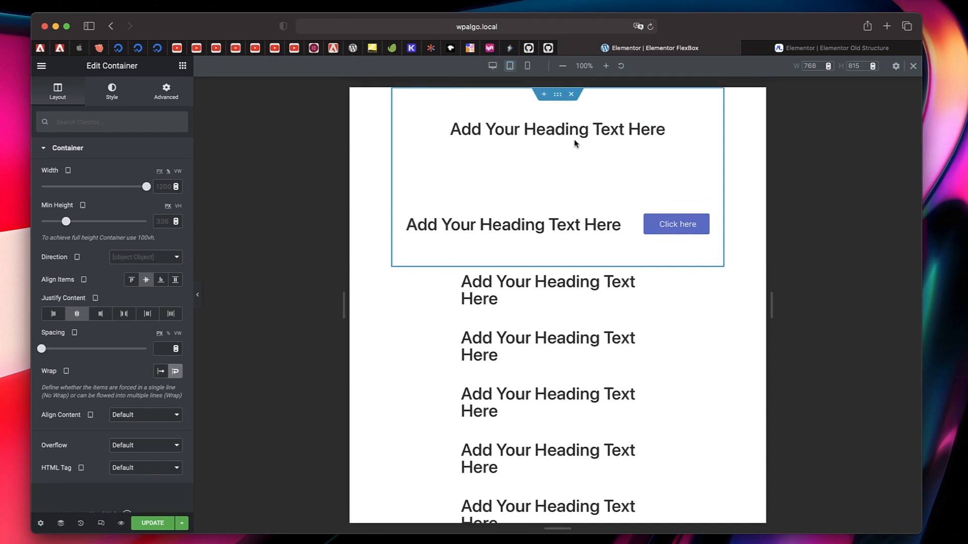
pyautogui.click(162, 372)
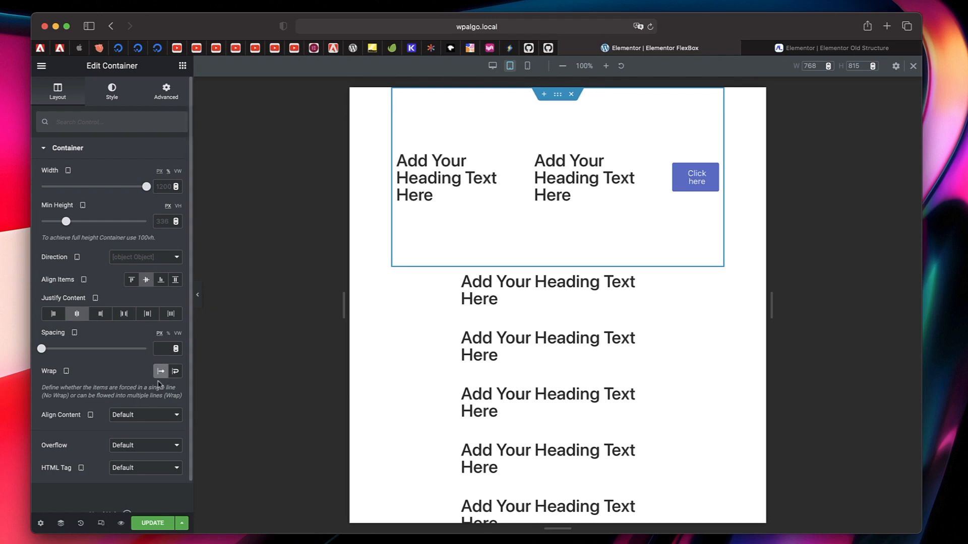
pyautogui.click(176, 372)
# - Try Align Content Flex Start, Flex End and Space Between on the tablet row container, finishing on Space Around, and return to desktop view
pyautogui.click(144, 415)
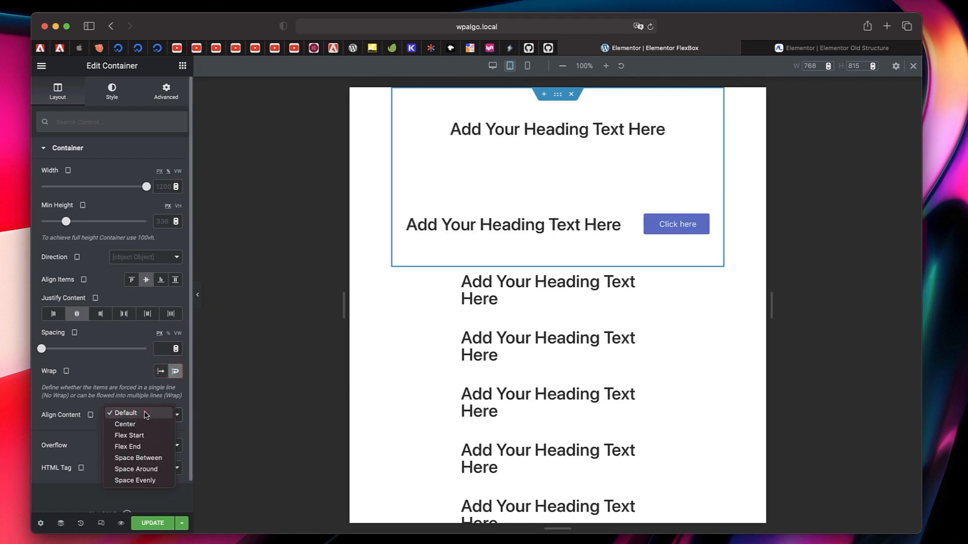
pyautogui.click(135, 434)
pyautogui.click(156, 421)
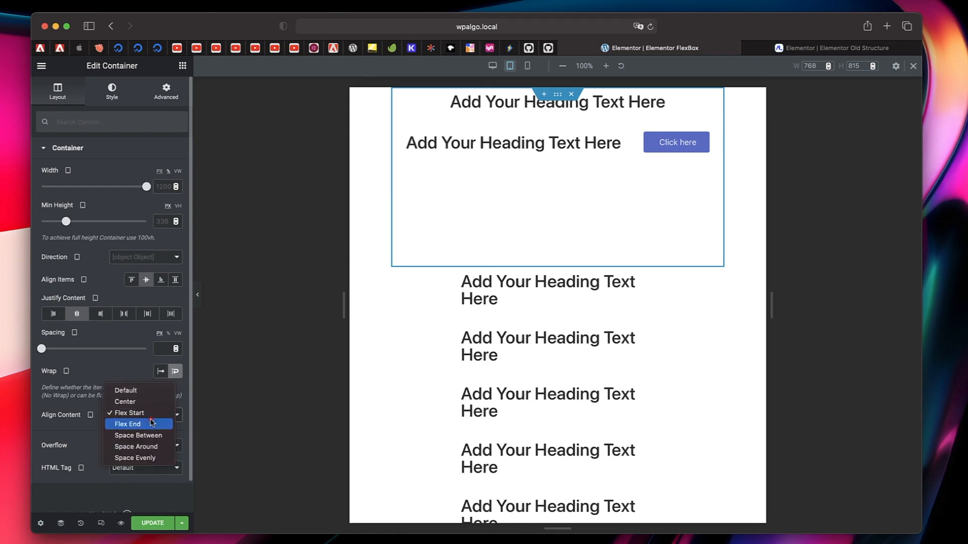
pyautogui.click(151, 428)
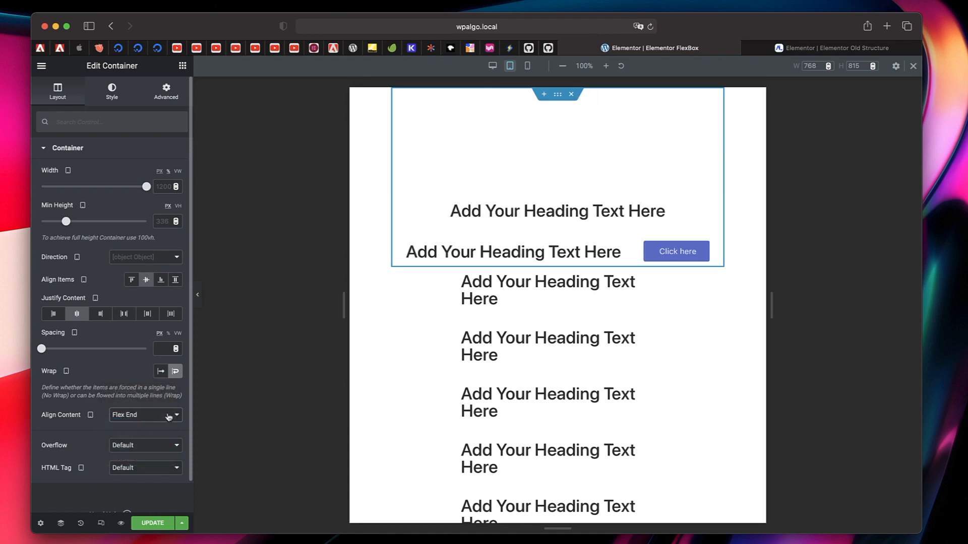
pyautogui.click(168, 416)
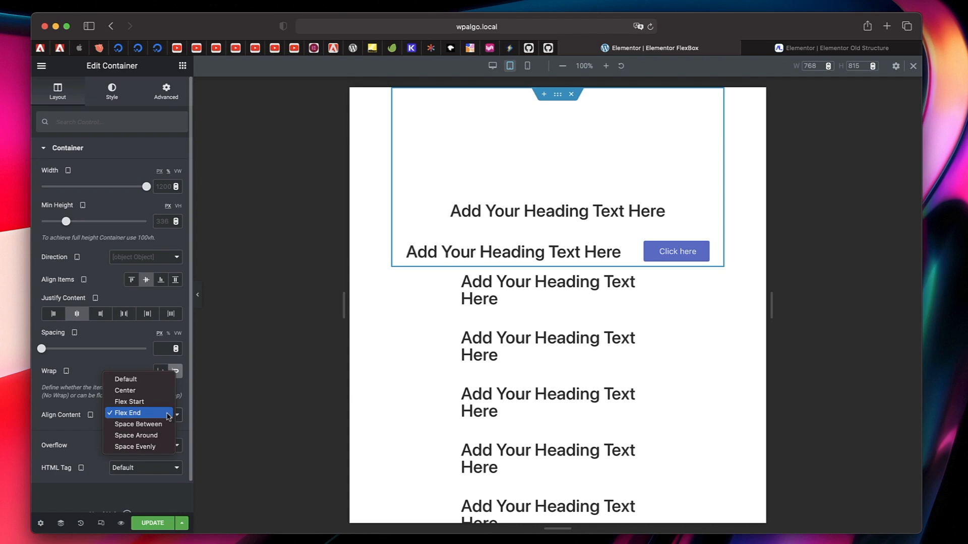
pyautogui.click(83, 384)
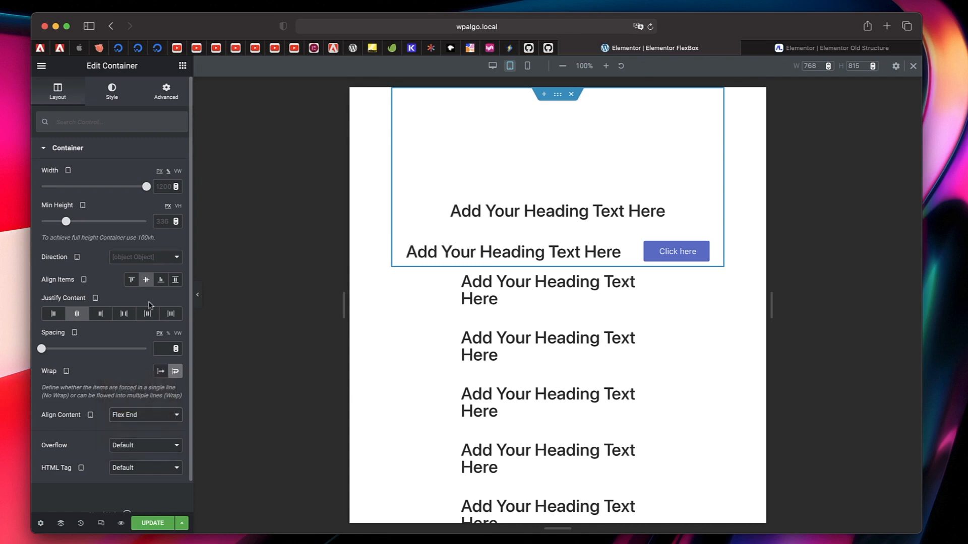
pyautogui.click(141, 420)
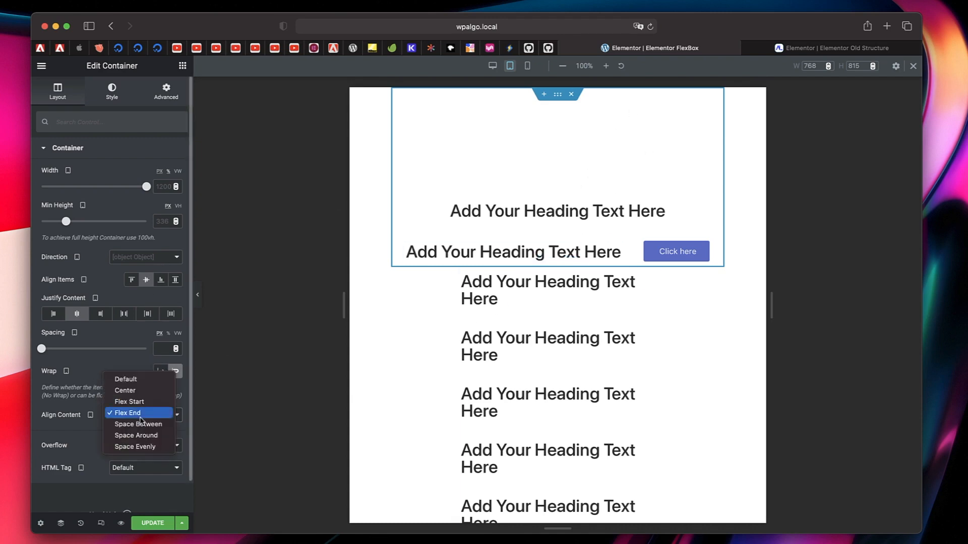
pyautogui.click(141, 424)
pyautogui.click(142, 420)
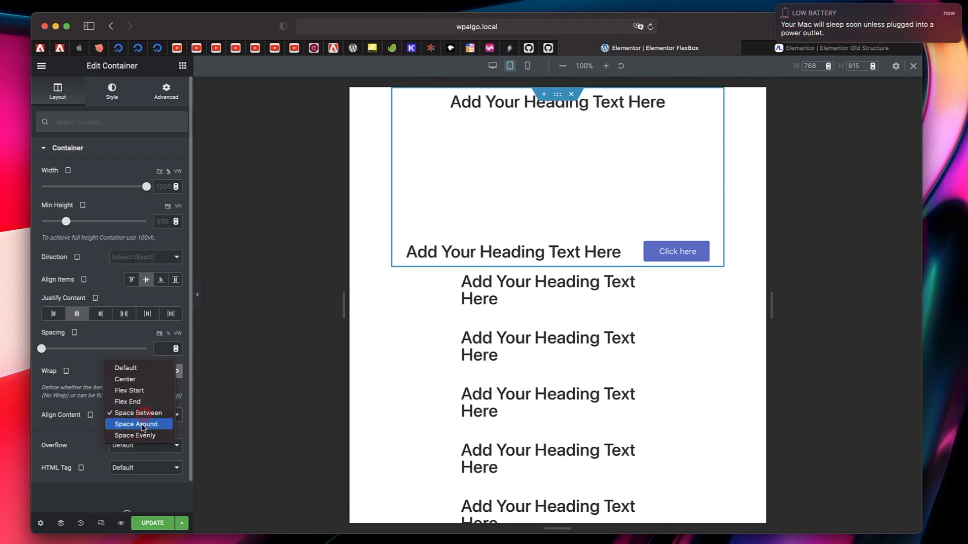
pyautogui.click(142, 425)
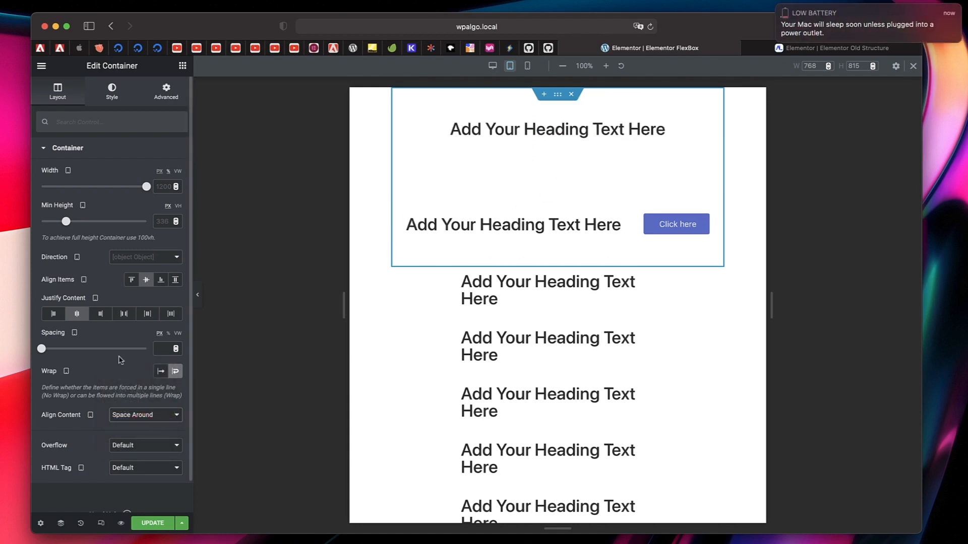
pyautogui.click(492, 66)
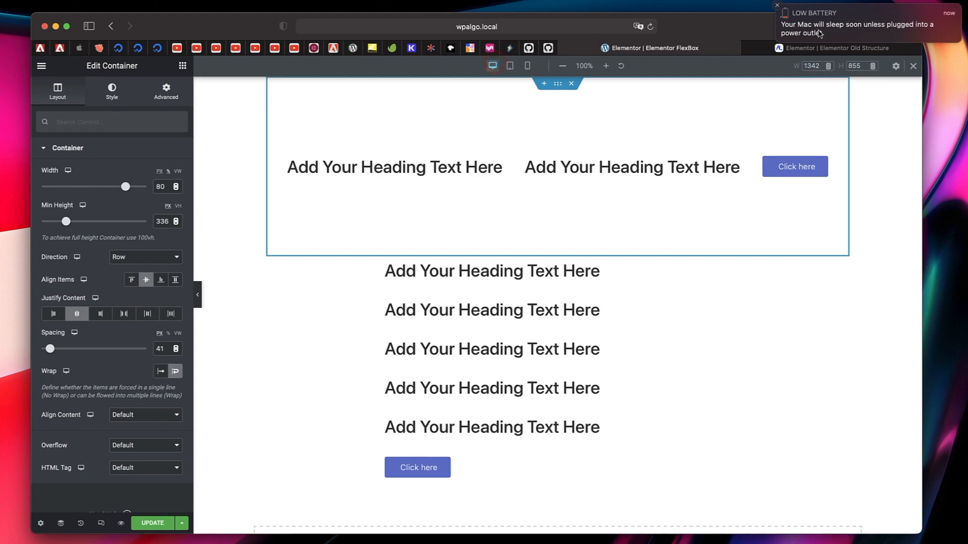
pyautogui.click(777, 7)
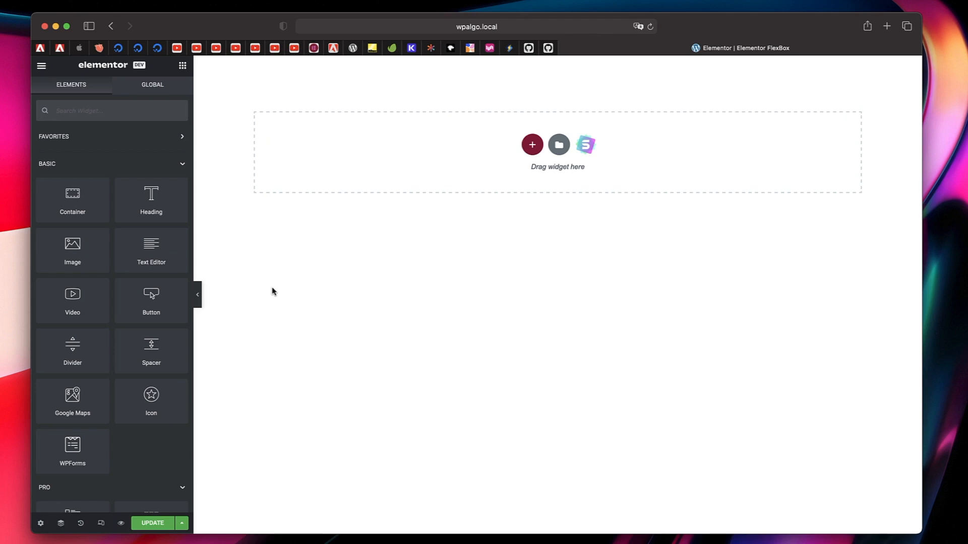
# - Add a structure with two side-by-side containers above a full-width one and place an Image widget in the upper-left container
pyautogui.click(531, 145)
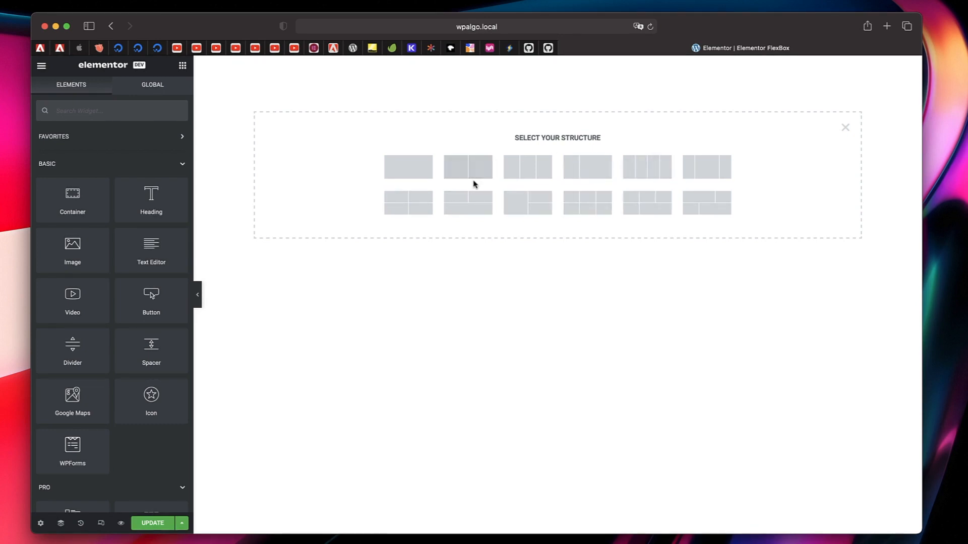
pyautogui.click(468, 206)
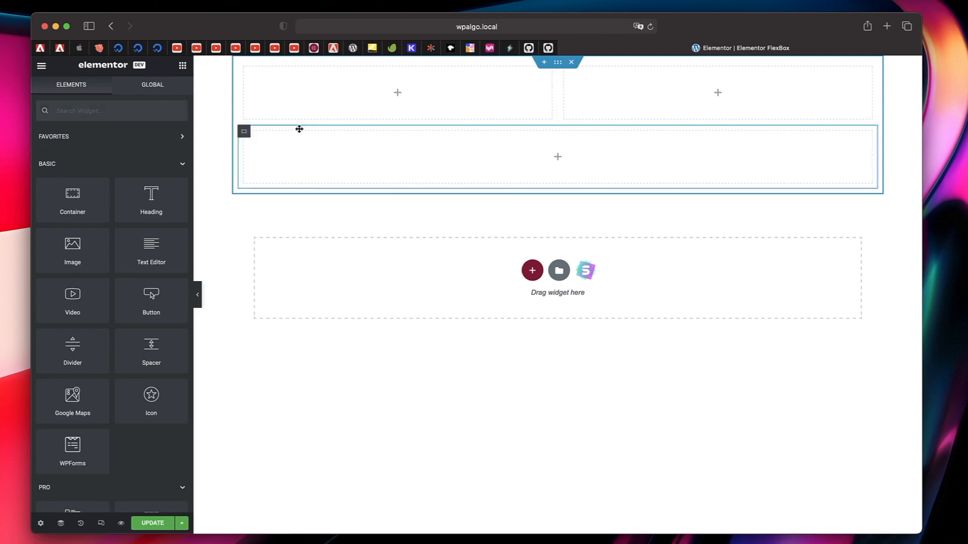
pyautogui.moveTo(73, 260); pyautogui.dragTo(406, 100)
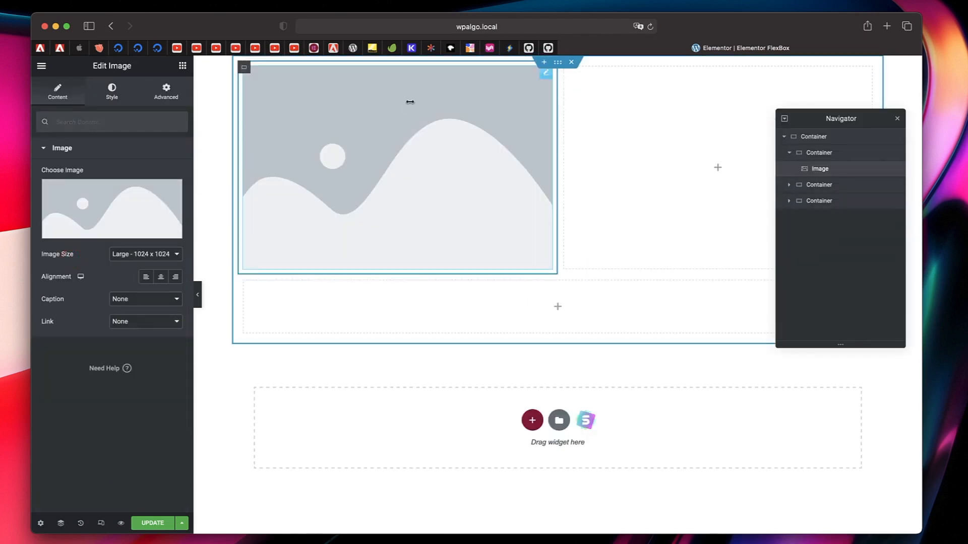
# - Insert design-1.png from the media library into the new Image widget
pyautogui.click(118, 209)
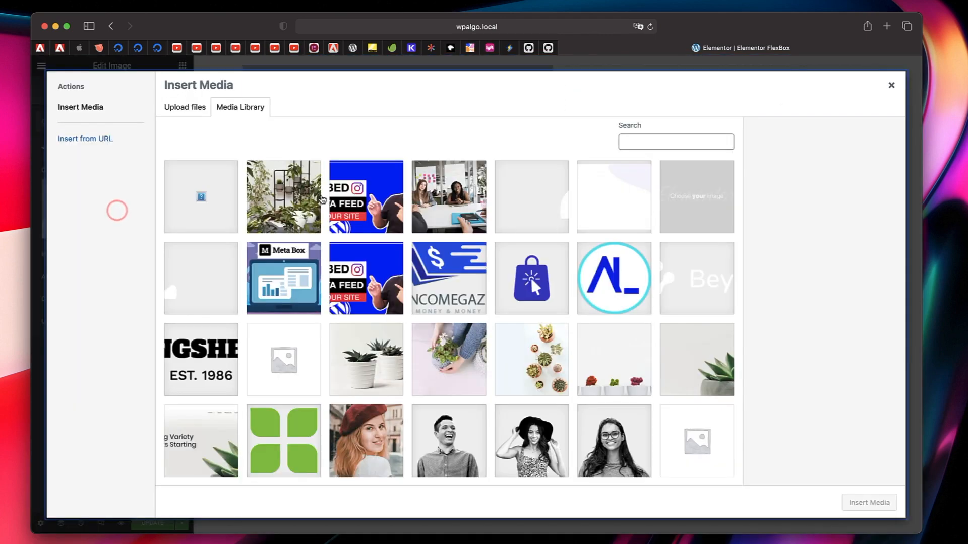
pyautogui.click(377, 204)
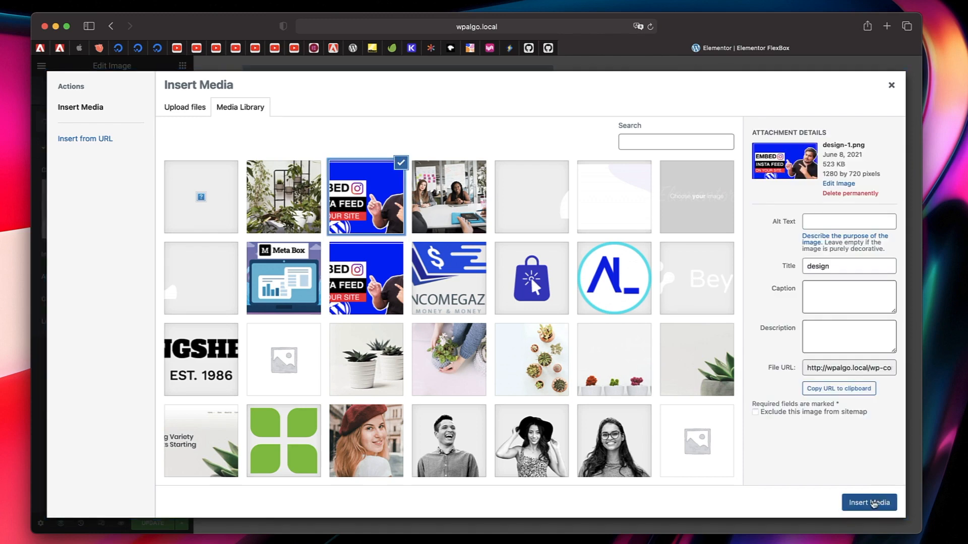
pyautogui.click(869, 503)
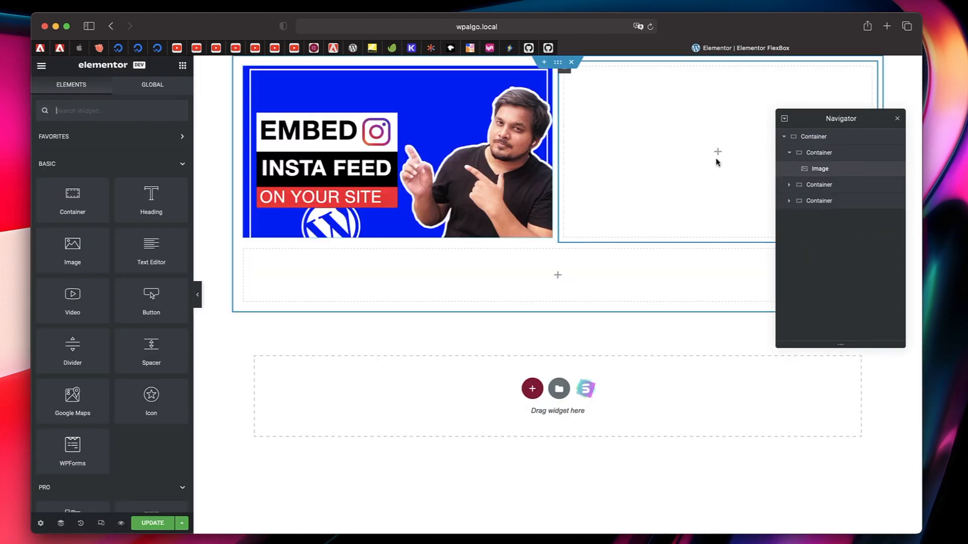
# - Fill the upper-right container with an Image widget showing the office meeting photo, and the full-width container with a centred heading "these Are my images"
pyautogui.moveTo(82, 266); pyautogui.dragTo(668, 162)
pyautogui.click(125, 202)
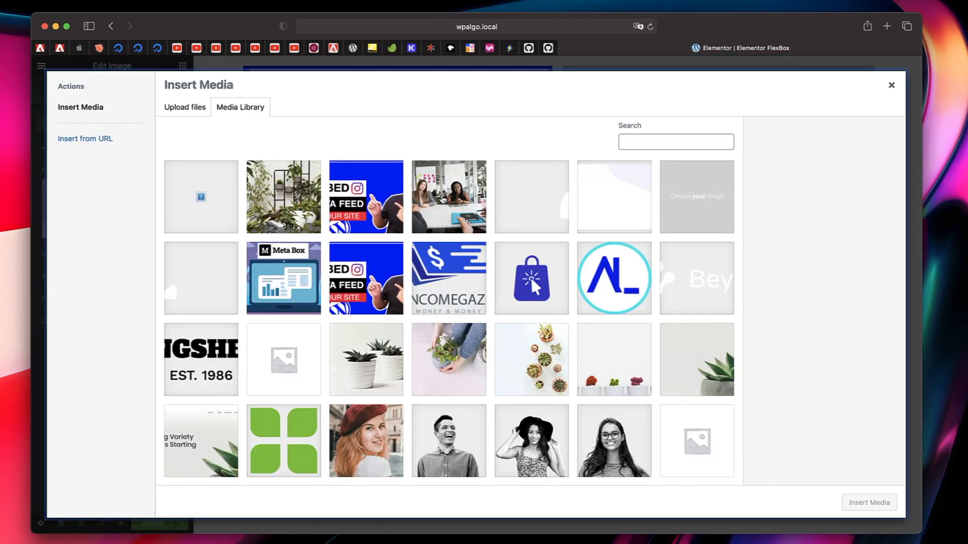
pyautogui.click(444, 201)
pyautogui.click(869, 503)
pyautogui.click(557, 394)
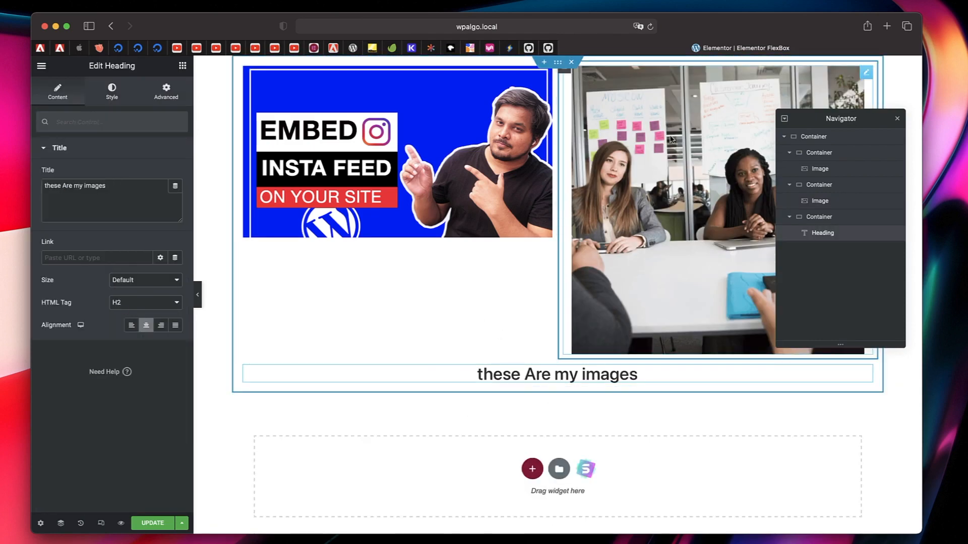
# - Delete the whole two-image container layout and add a new structure made of one single full-width container
pyautogui.click(572, 61)
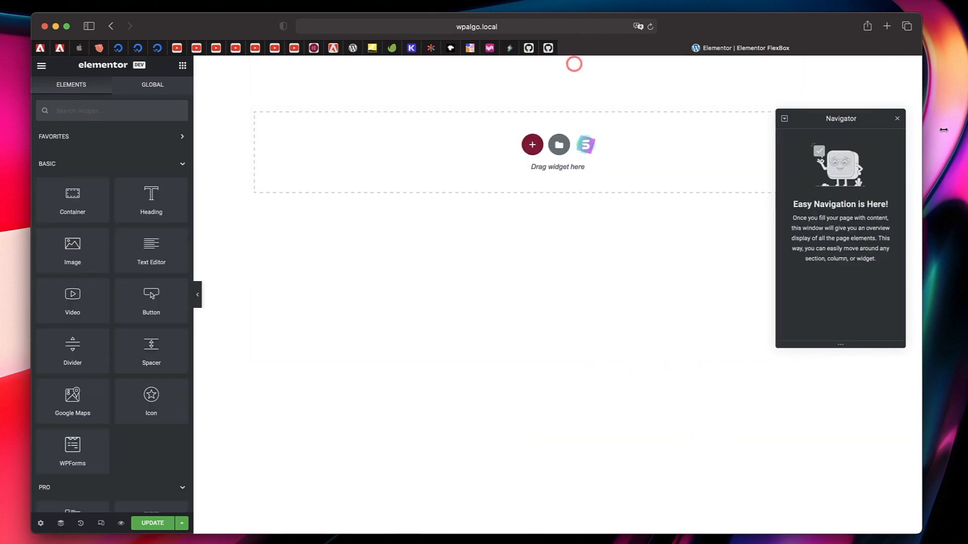
pyautogui.click(897, 119)
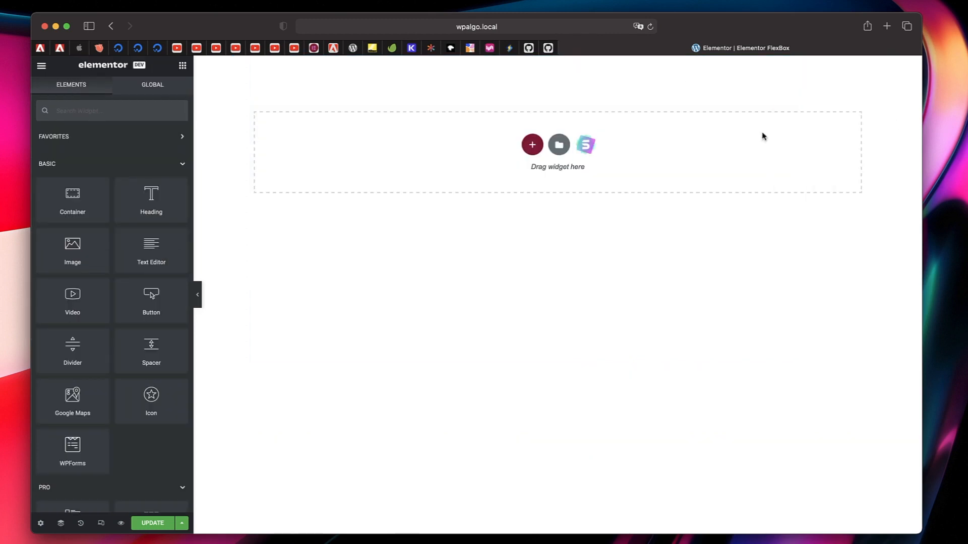
pyautogui.click(531, 145)
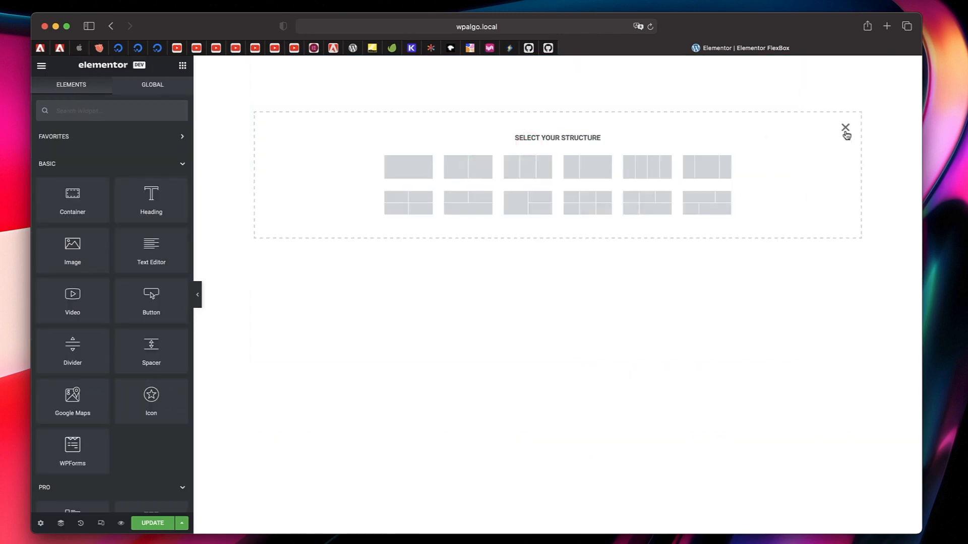
pyautogui.click(846, 129)
pyautogui.click(530, 146)
pyautogui.click(390, 169)
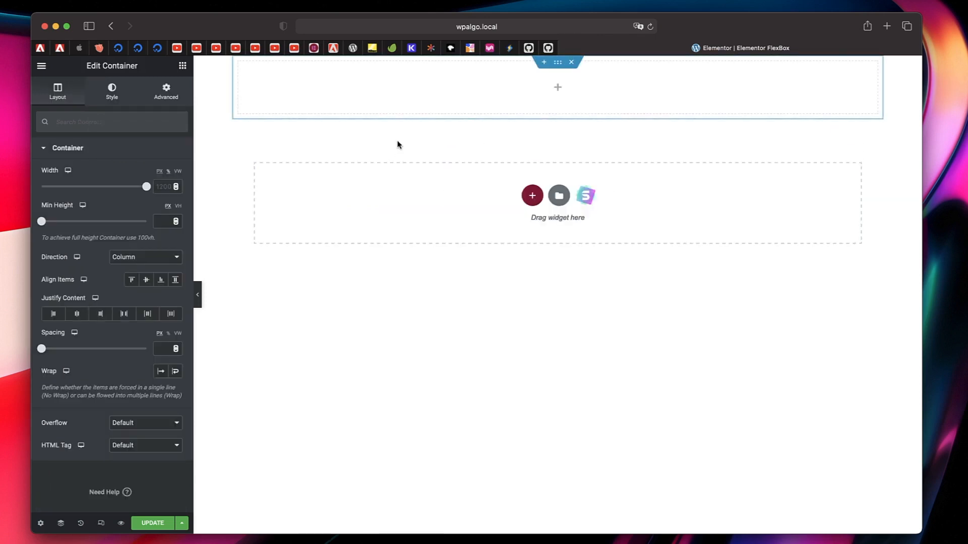
# - Place a Heading widget in the empty container and nest a container with Row direction beneath it
pyautogui.click(556, 89)
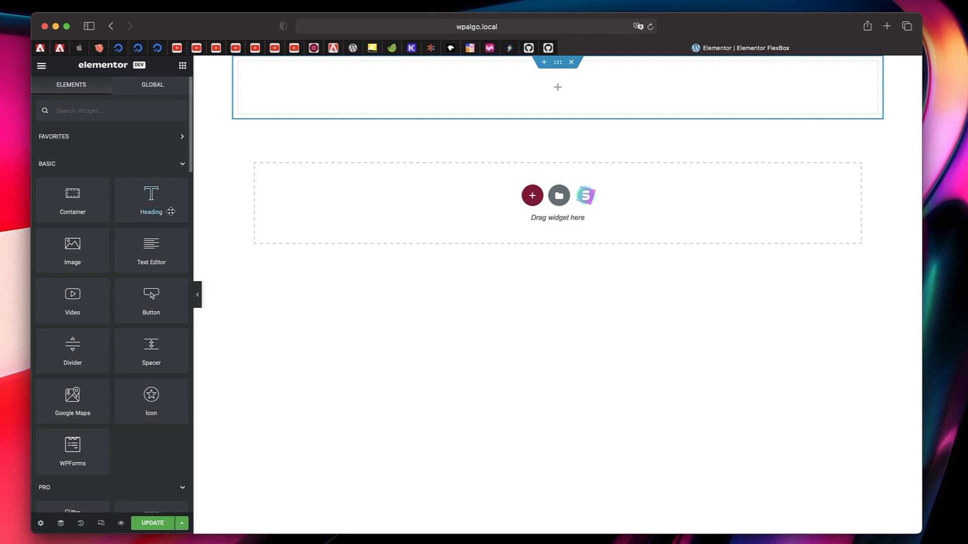
pyautogui.moveTo(152, 208); pyautogui.dragTo(579, 108)
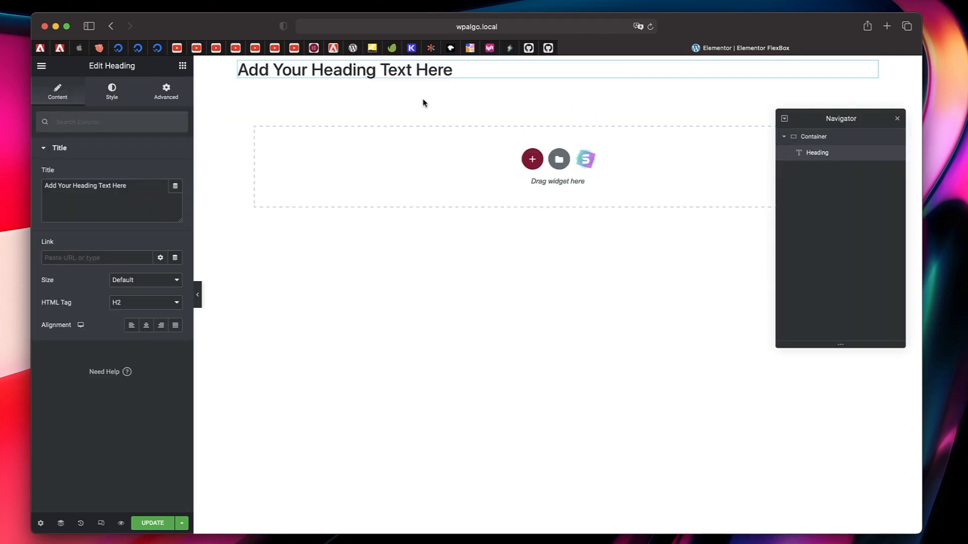
pyautogui.click(182, 66)
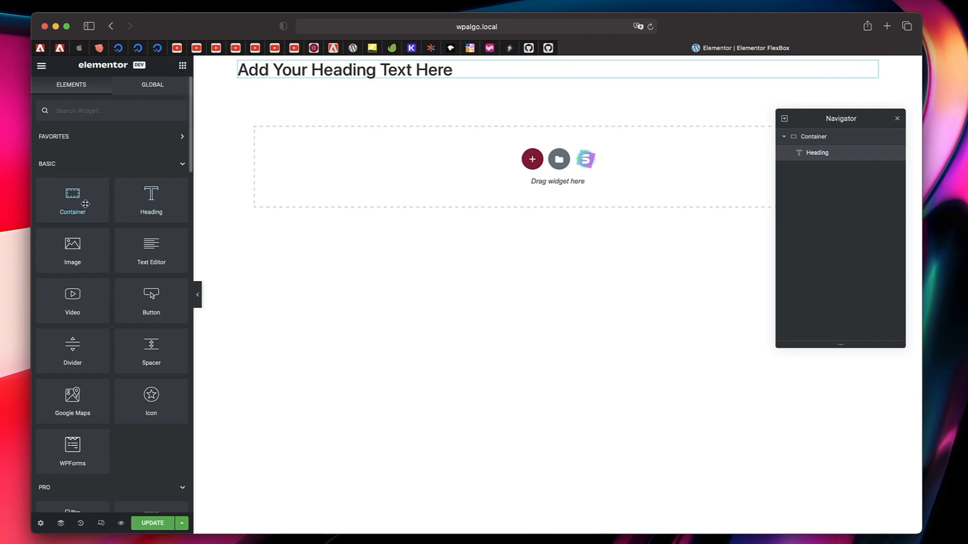
pyautogui.moveTo(72, 209); pyautogui.dragTo(269, 78)
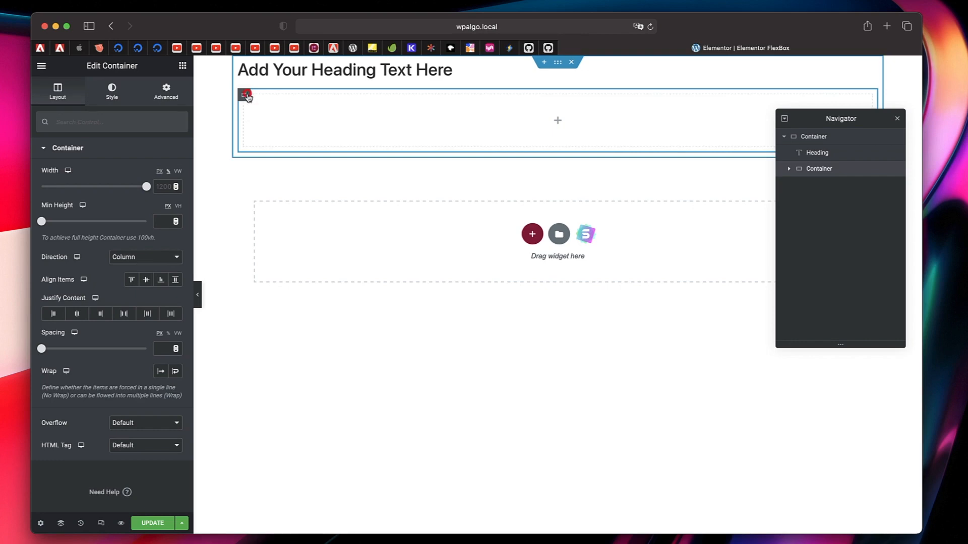
pyautogui.click(153, 261)
pyautogui.click(143, 240)
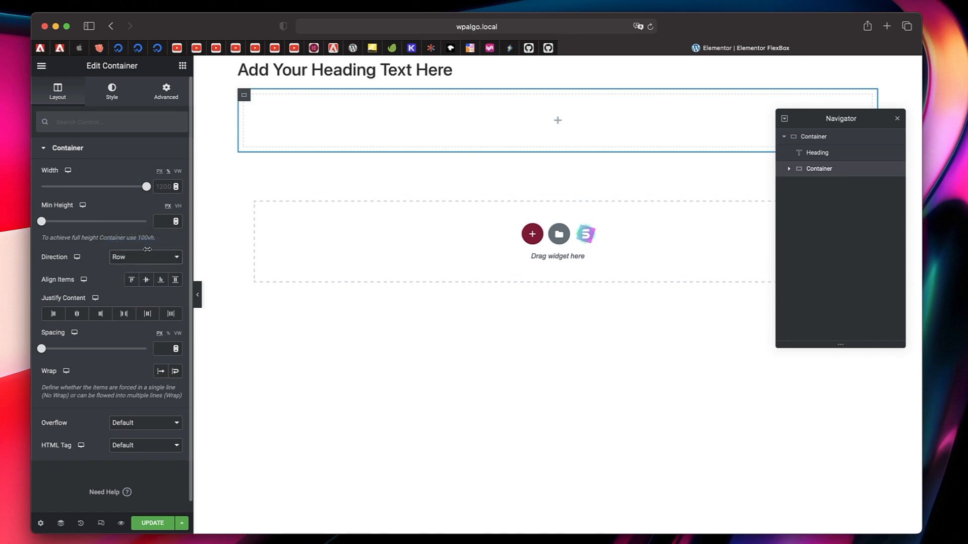
# - Place an Image widget in the nested row container and insert my-logo-2Asset-1.png from the media library
pyautogui.click(378, 121)
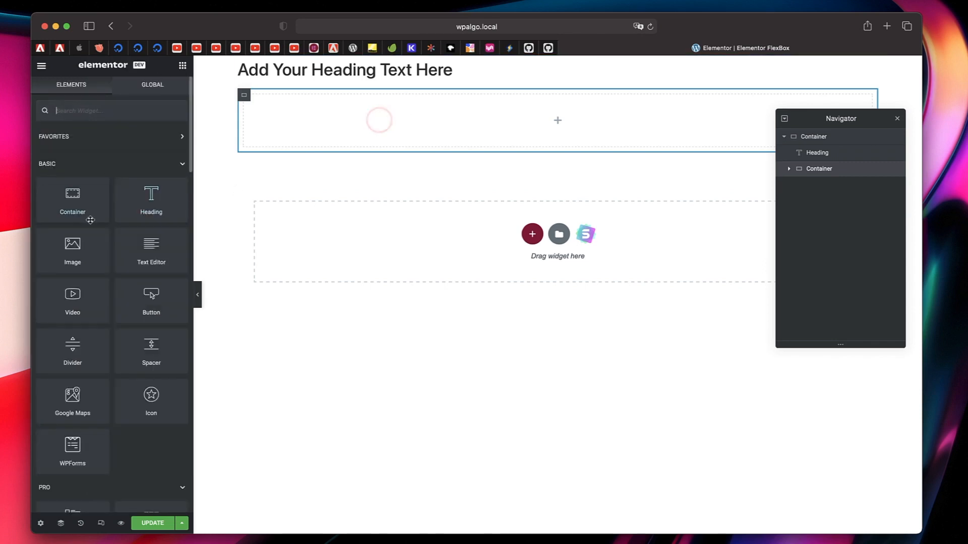
pyautogui.moveTo(97, 242); pyautogui.dragTo(335, 129)
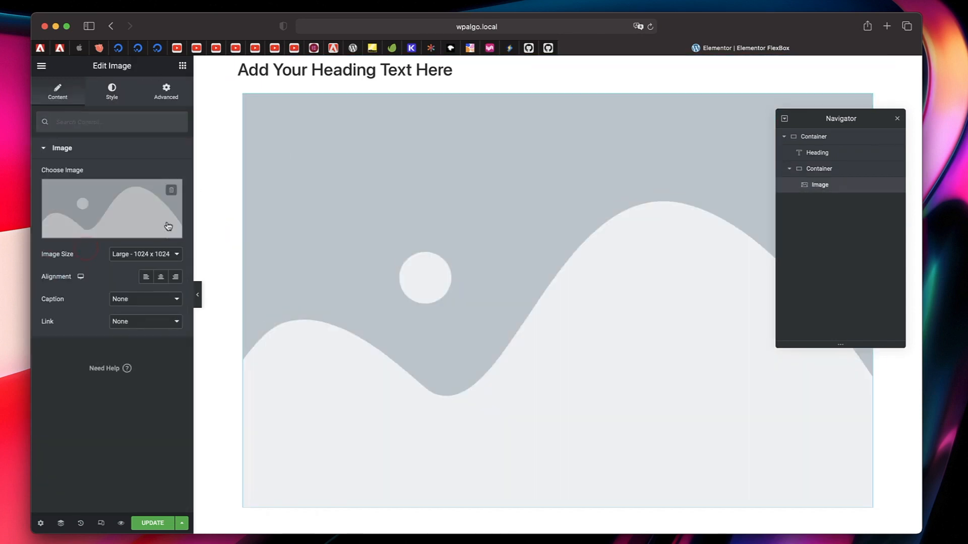
pyautogui.click(145, 219)
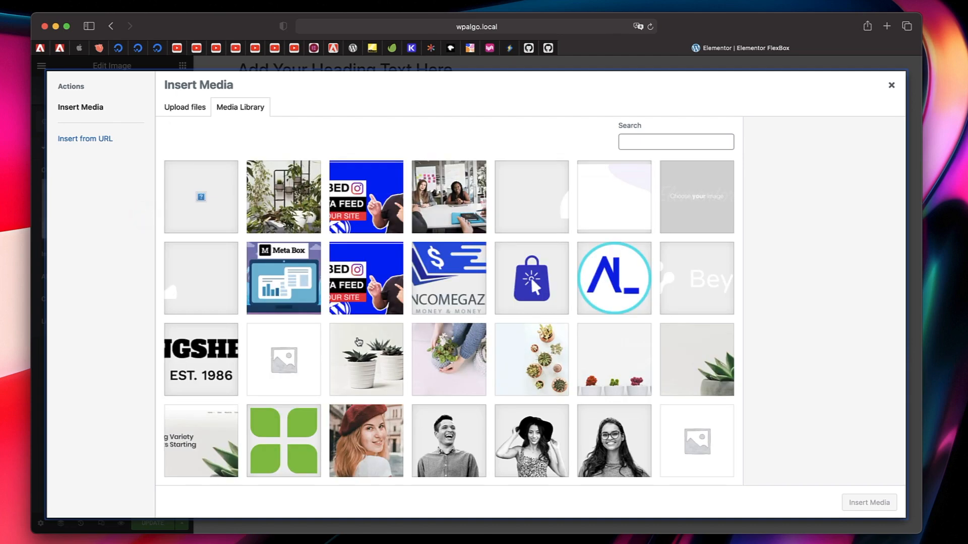
pyautogui.click(558, 279)
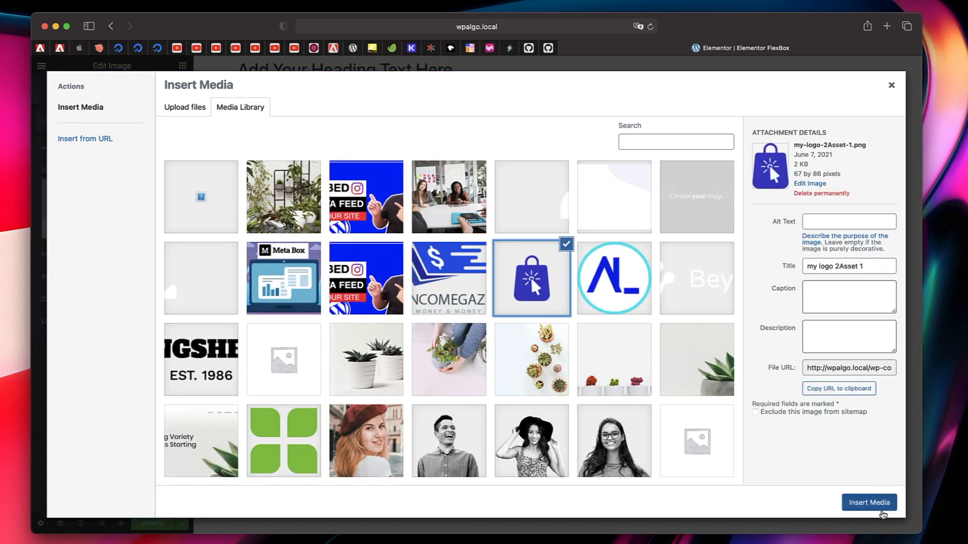
pyautogui.click(869, 503)
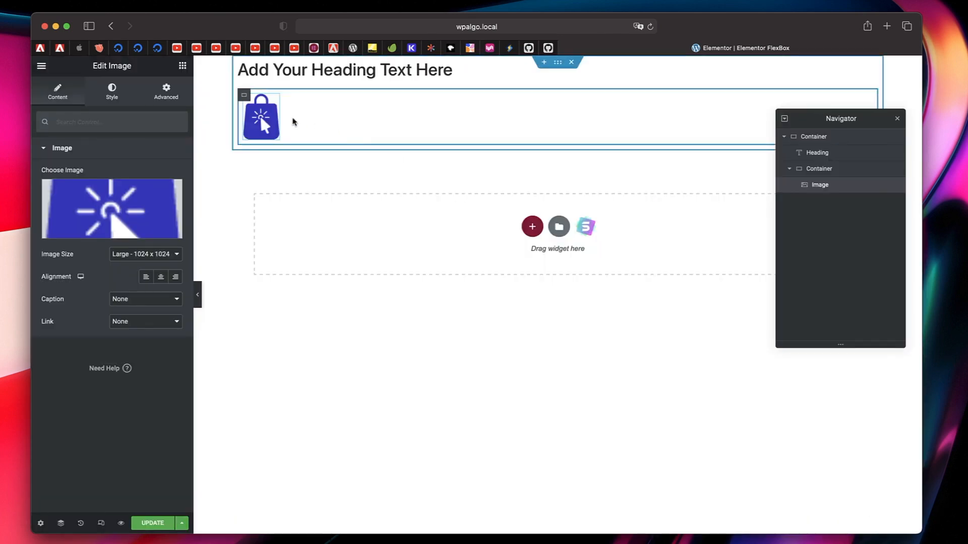
# - Add a second Image widget below the nested row container and insert wpalgoridm-logoAsset-12.png from the media library
pyautogui.click(182, 65)
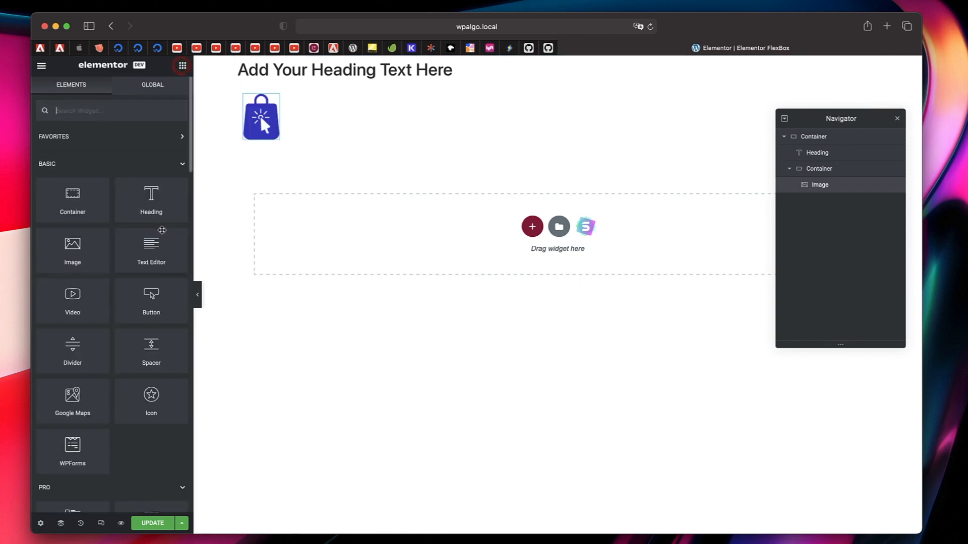
pyautogui.moveTo(83, 258); pyautogui.dragTo(293, 124)
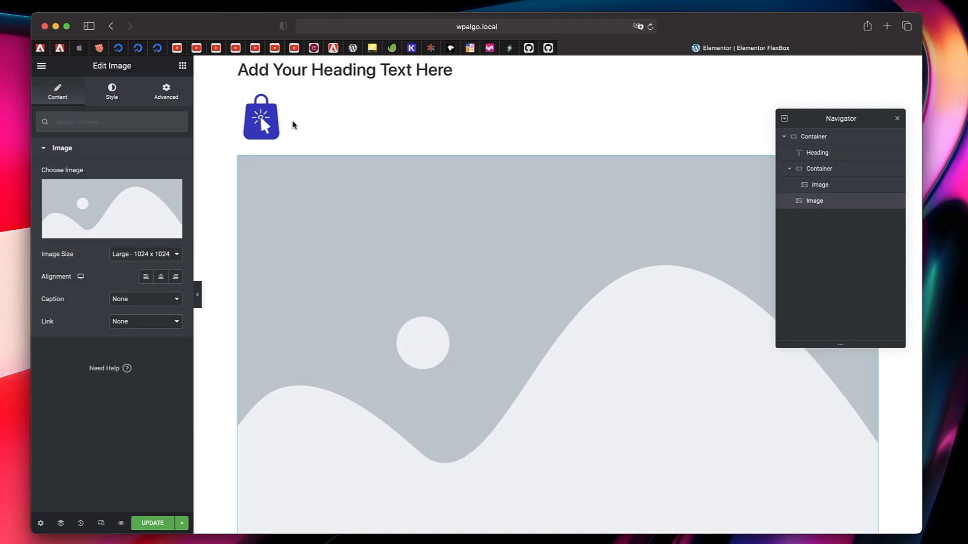
pyautogui.click(367, 270)
pyautogui.click(618, 277)
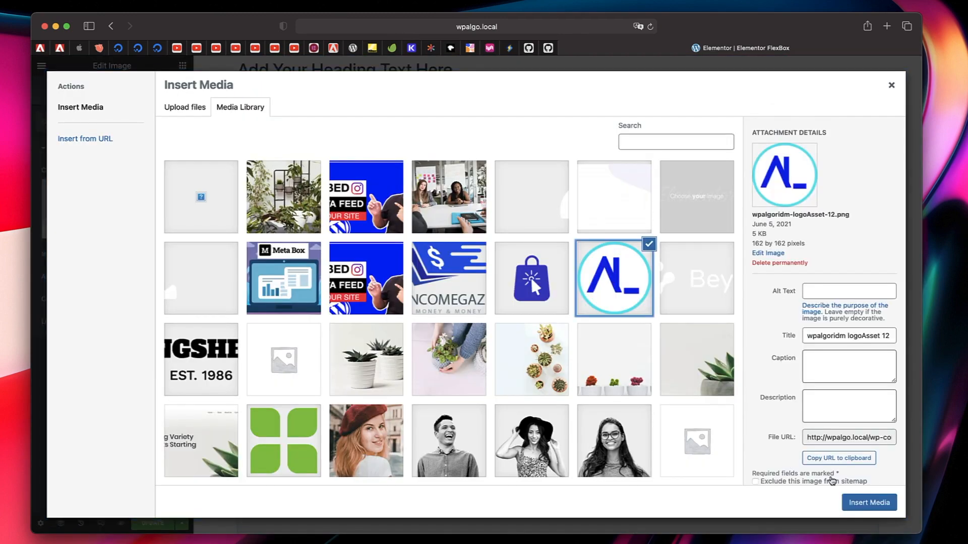
pyautogui.click(875, 504)
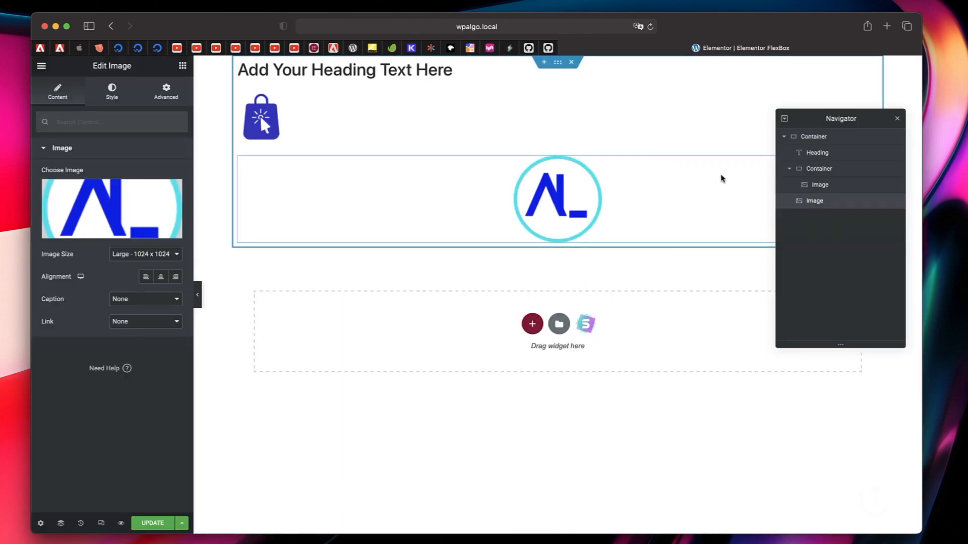
# - Move the round AL_ logo image into the row container, just after the shopping bag logo
pyautogui.click(898, 119)
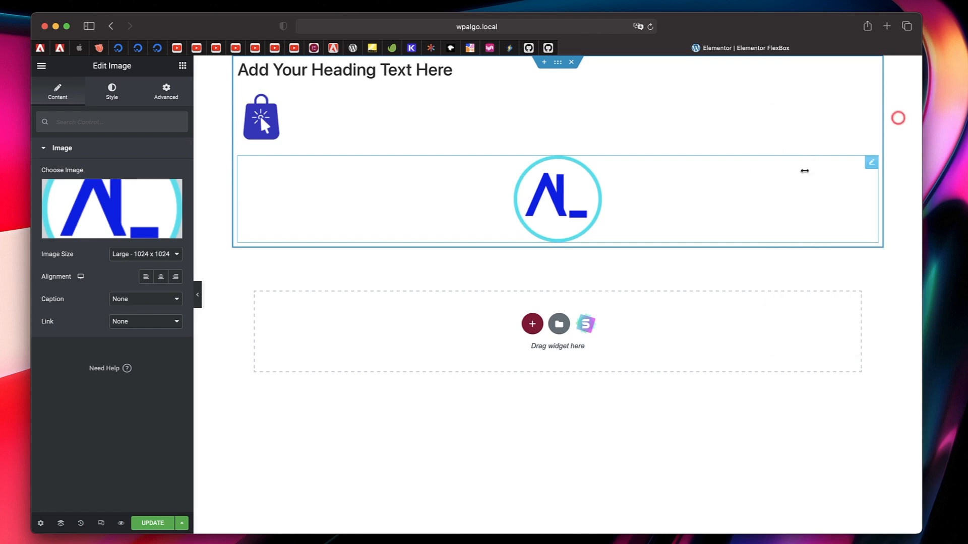
pyautogui.moveTo(872, 164); pyautogui.dragTo(260, 115)
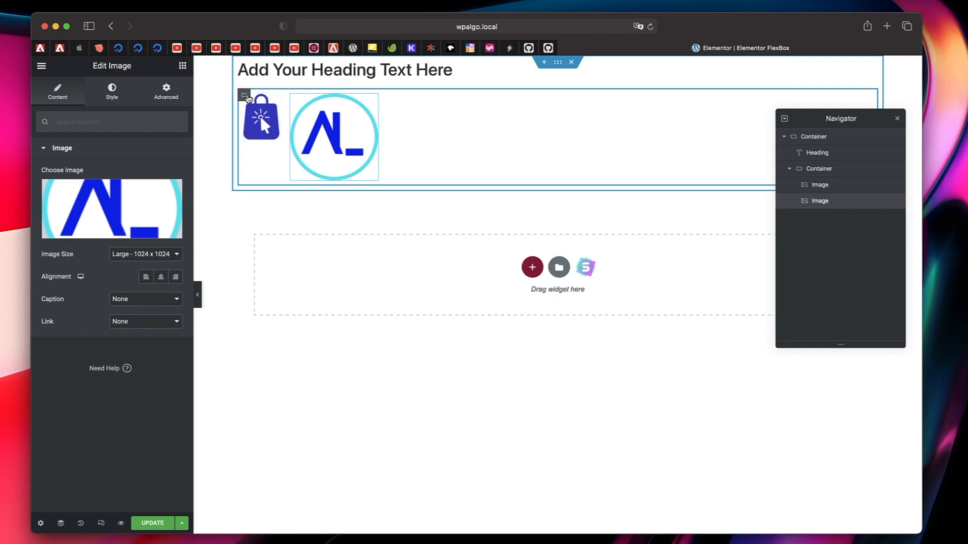
pyautogui.click(245, 95)
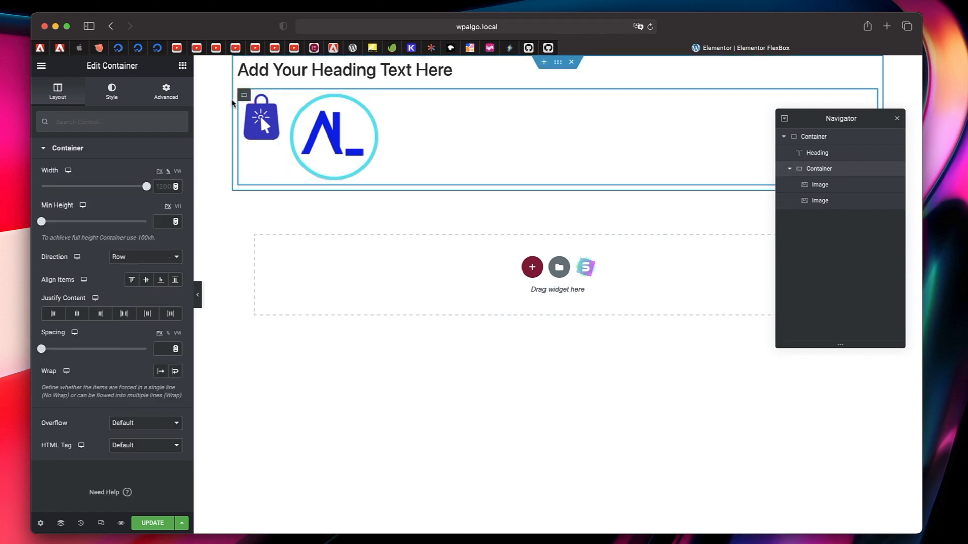
# - Add another container below the logo row and move it into the row between the two logos
pyautogui.click(183, 70)
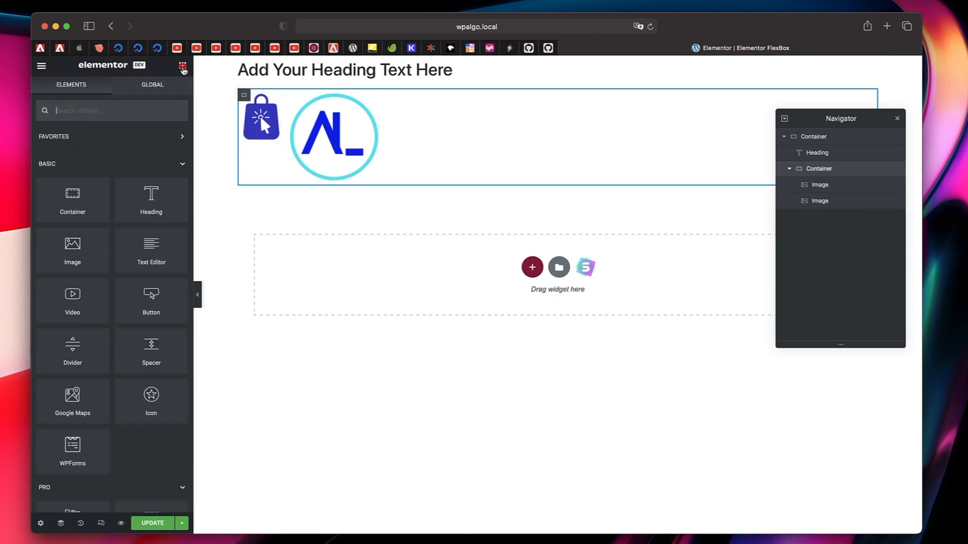
pyautogui.moveTo(74, 201); pyautogui.dragTo(415, 132)
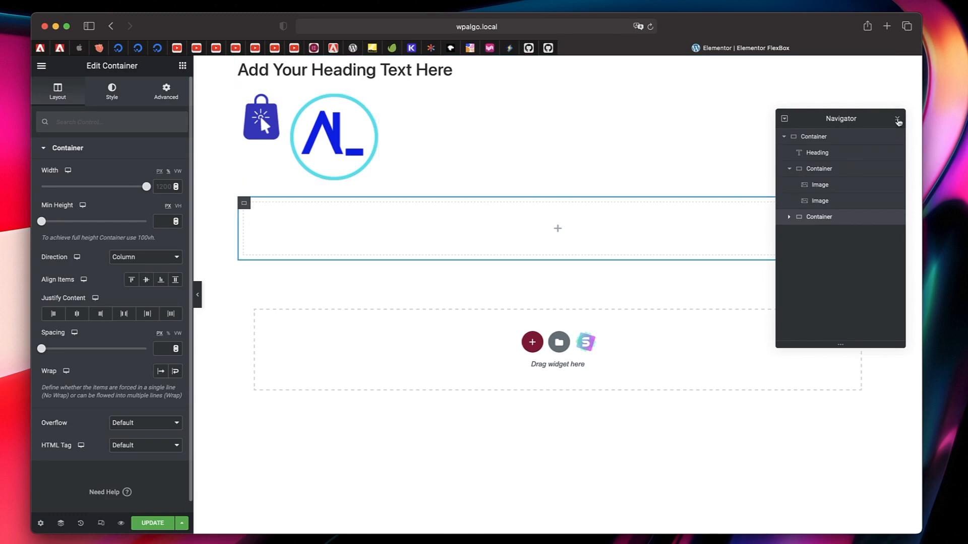
pyautogui.click(898, 121)
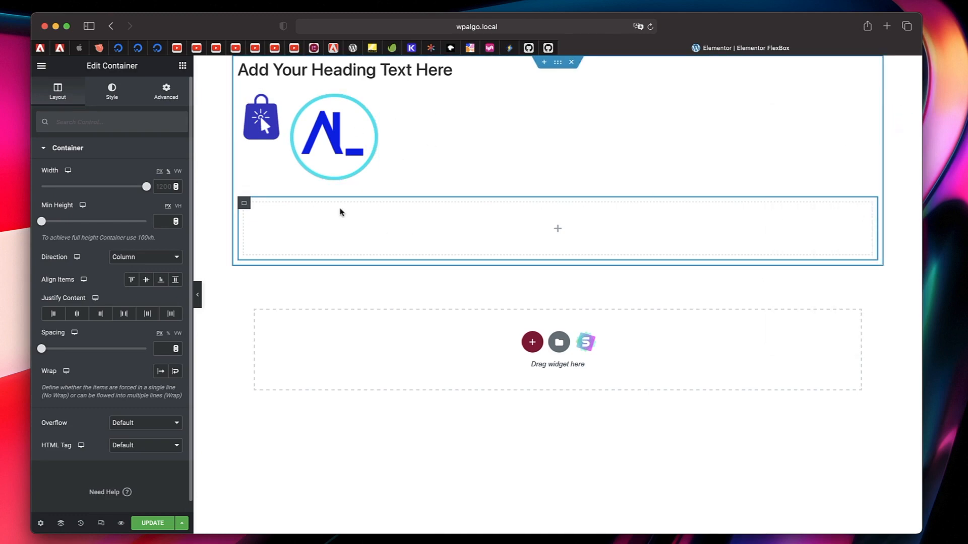
pyautogui.moveTo(244, 203); pyautogui.dragTo(258, 119)
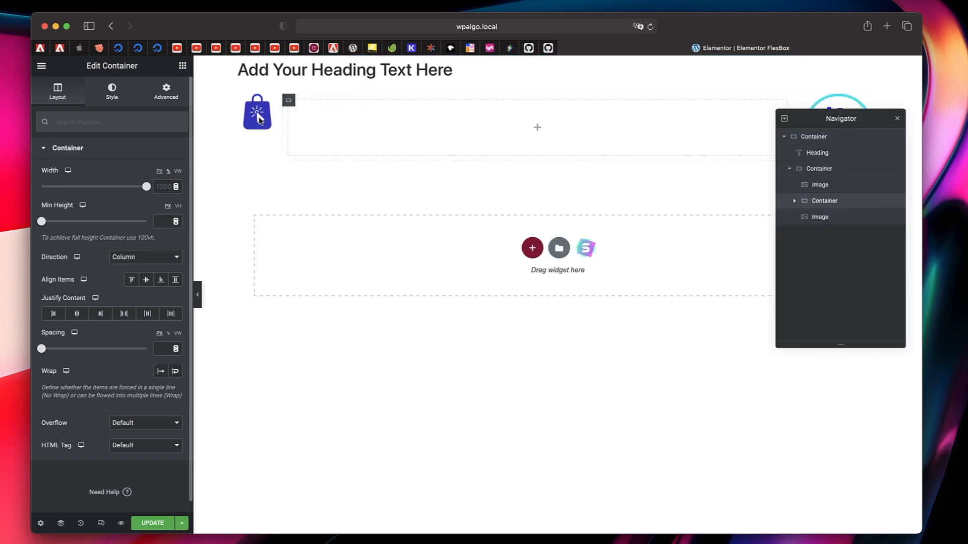
pyautogui.click(897, 120)
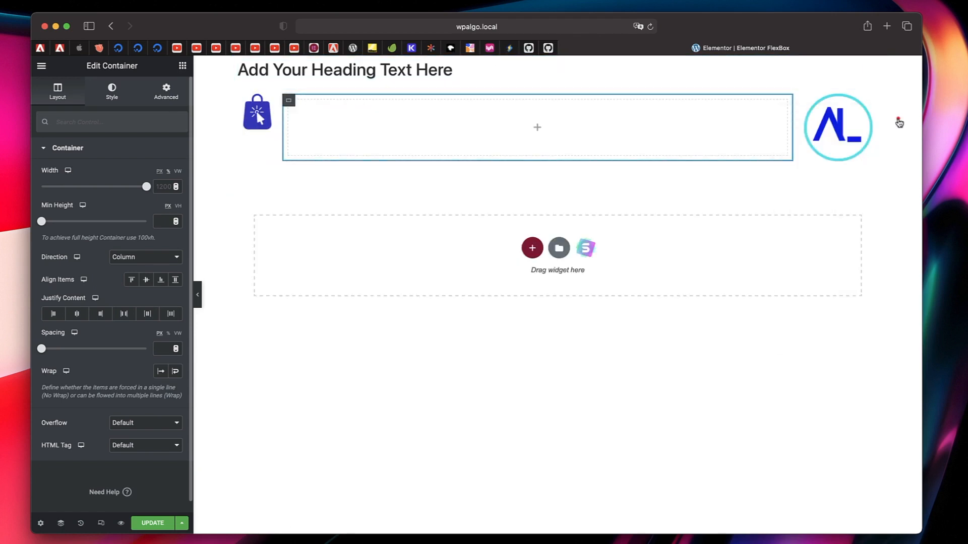
# - Search the widgets for "call" and place a Call to Action widget in the container between the two logos
pyautogui.click(537, 128)
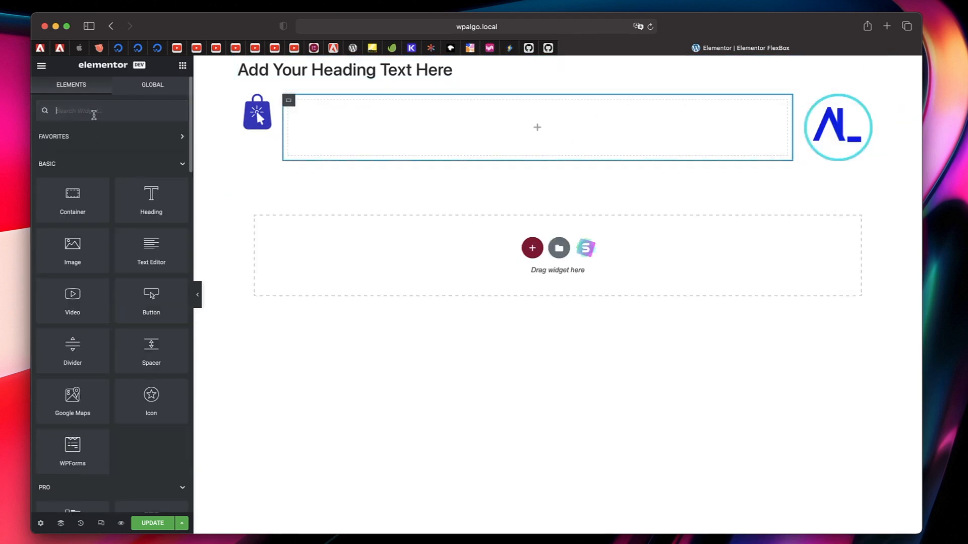
pyautogui.write('call')
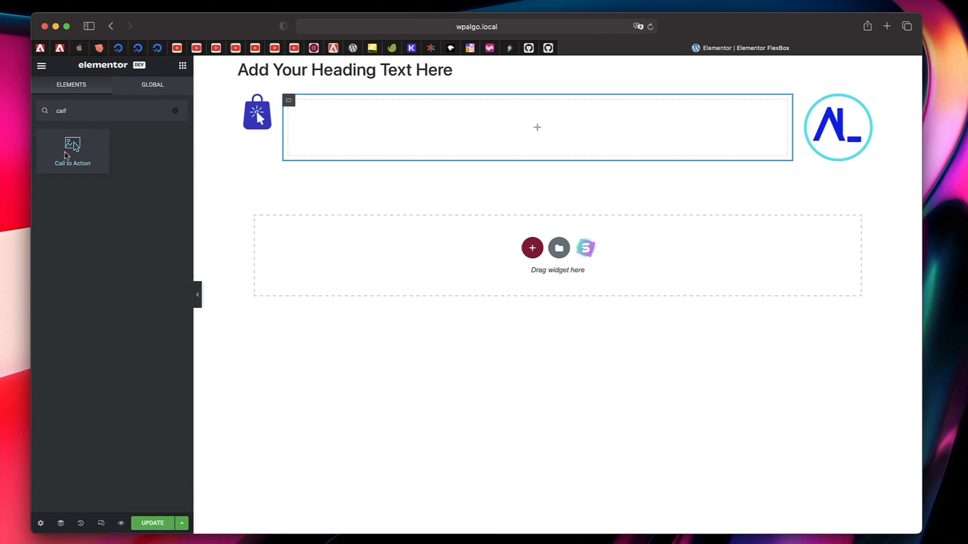
pyautogui.moveTo(72, 147); pyautogui.dragTo(507, 132)
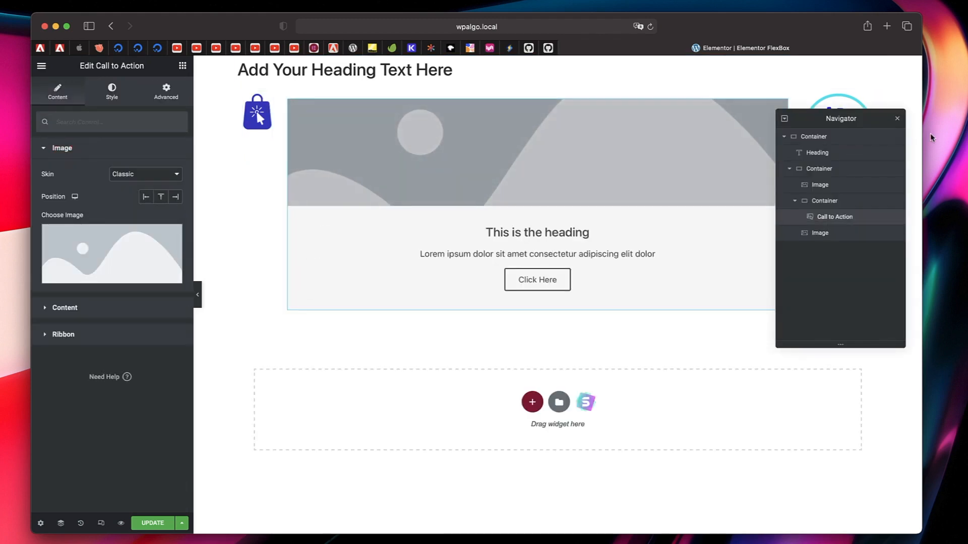
pyautogui.click(897, 119)
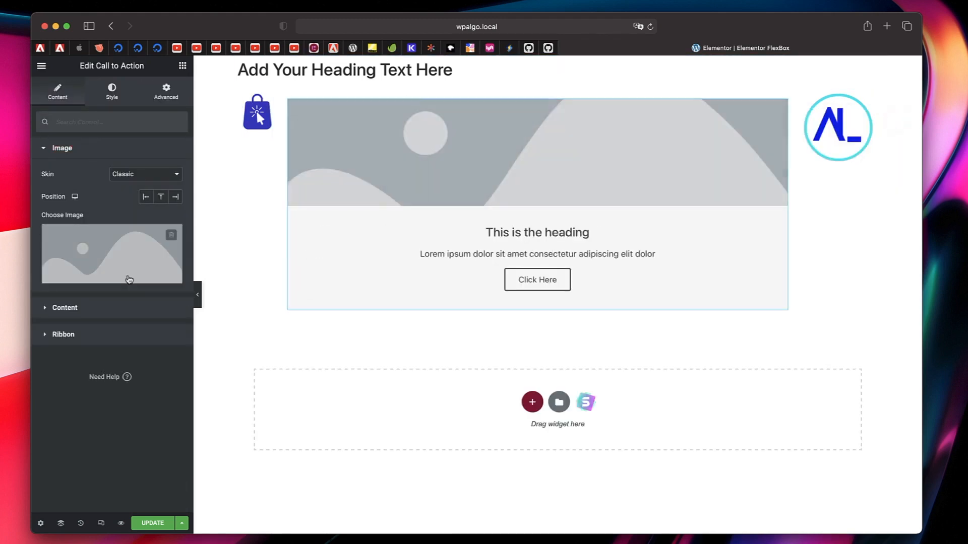
# - Set the Call to Action widget's image to the office meeting photo from the media library
pyautogui.click(74, 253)
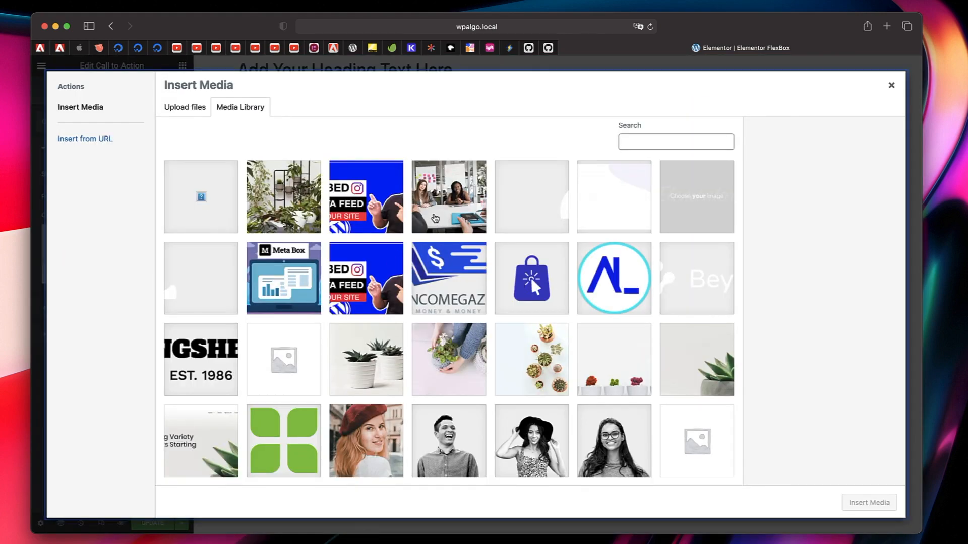
pyautogui.click(436, 219)
pyautogui.click(868, 502)
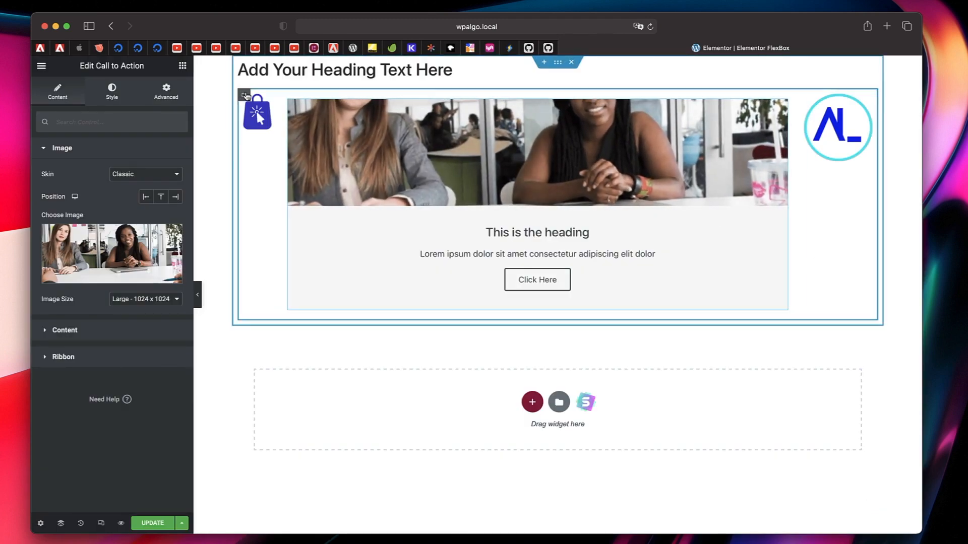
# - Examine the layout settings of the row container and of the outer container that holds the heading
pyautogui.click(243, 96)
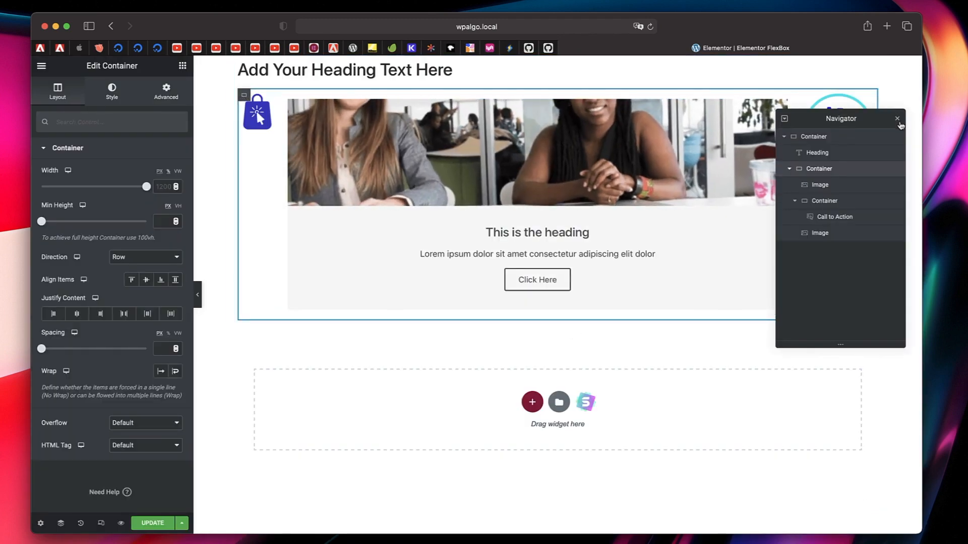
pyautogui.click(898, 119)
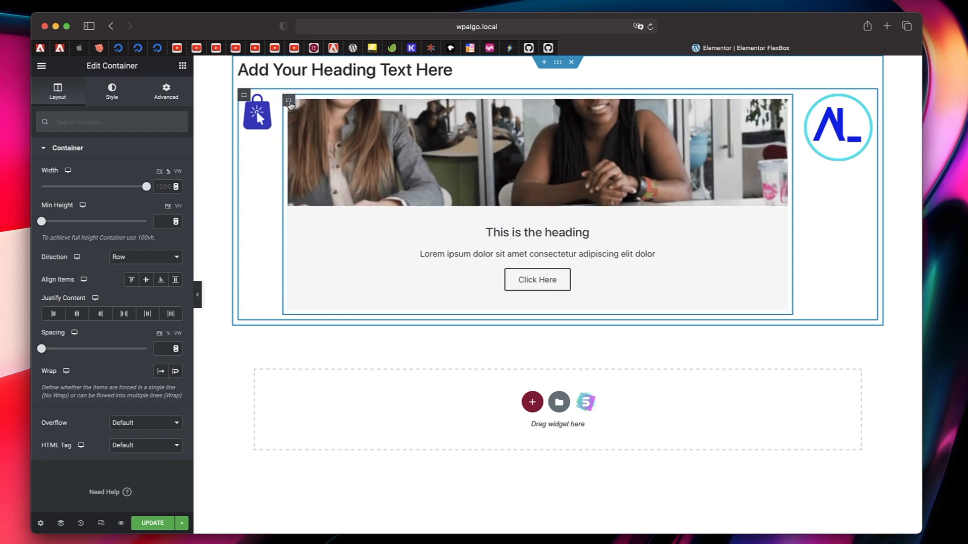
pyautogui.click(291, 103)
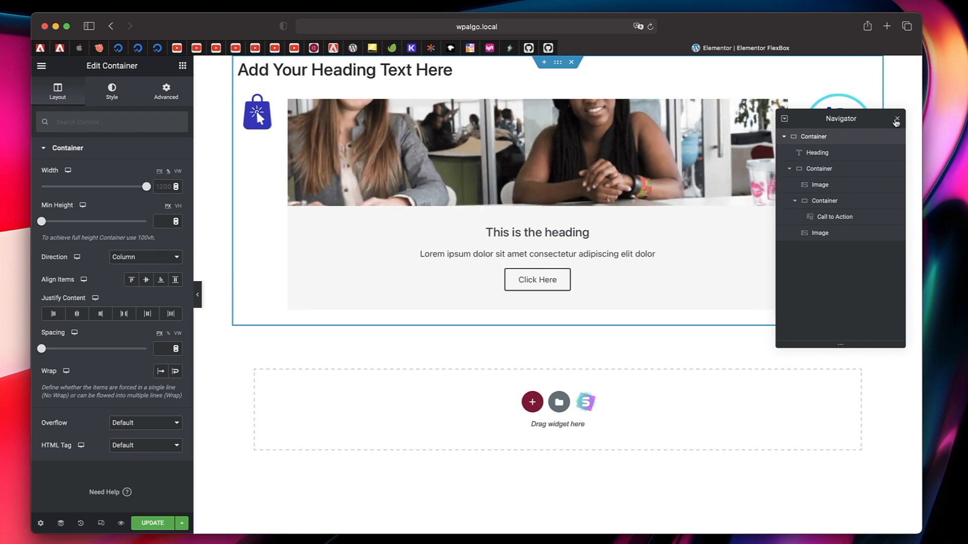
pyautogui.click(897, 119)
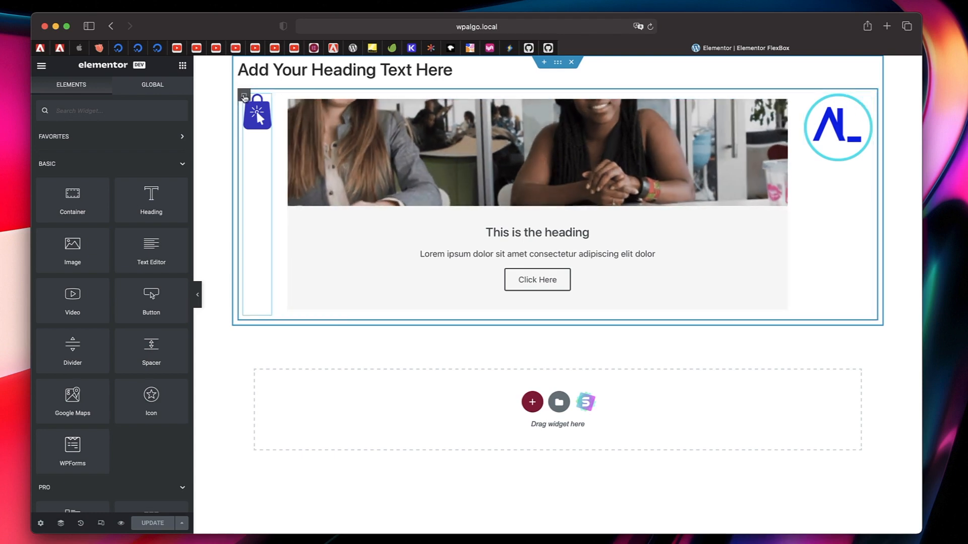
# - Compare the advanced layout settings of the row container, the container around the Call to Action, and the two logo images
pyautogui.click(245, 95)
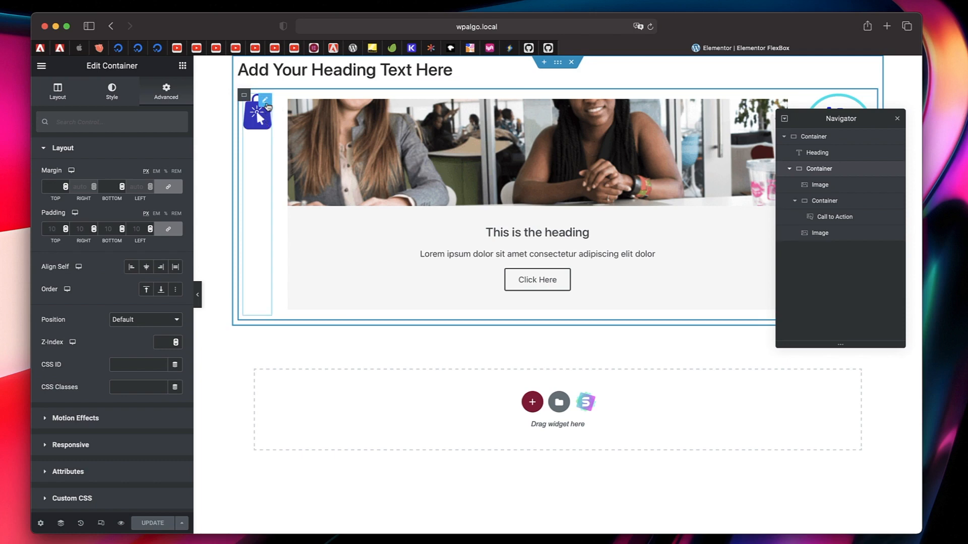
pyautogui.click(896, 118)
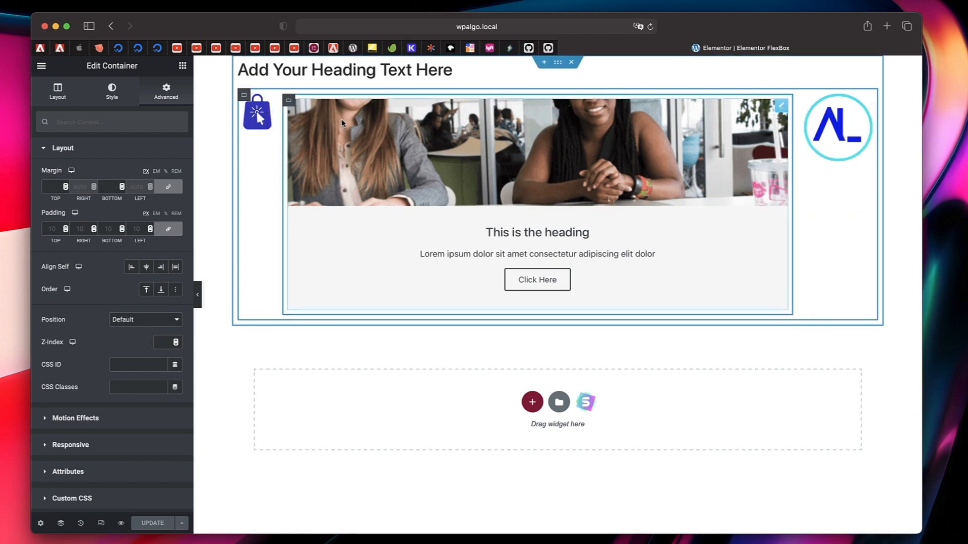
pyautogui.click(268, 100)
pyautogui.click(244, 96)
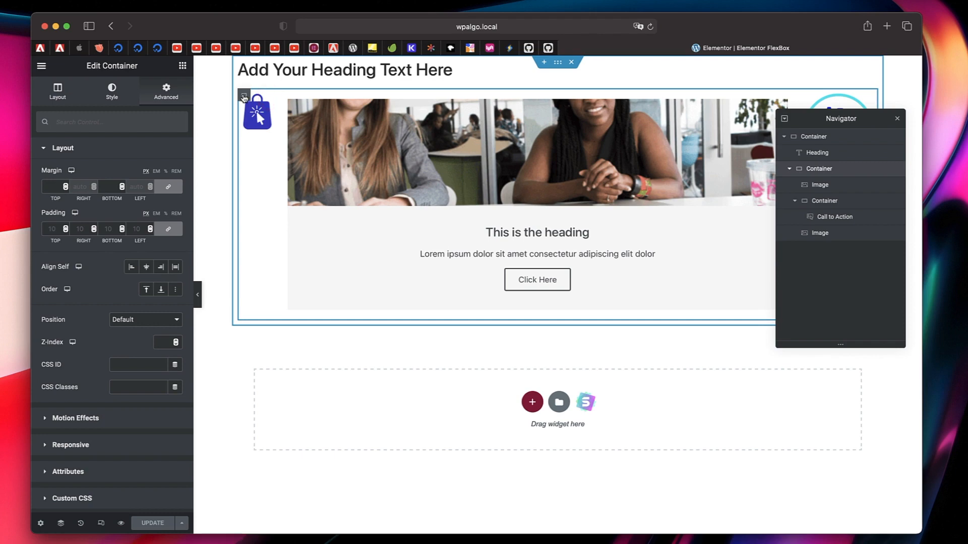
pyautogui.click(266, 103)
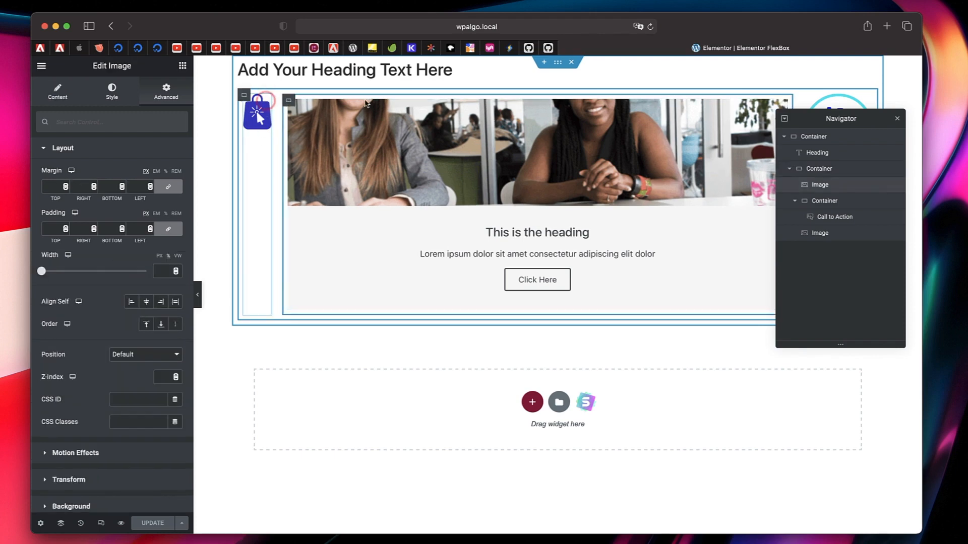
pyautogui.click(898, 121)
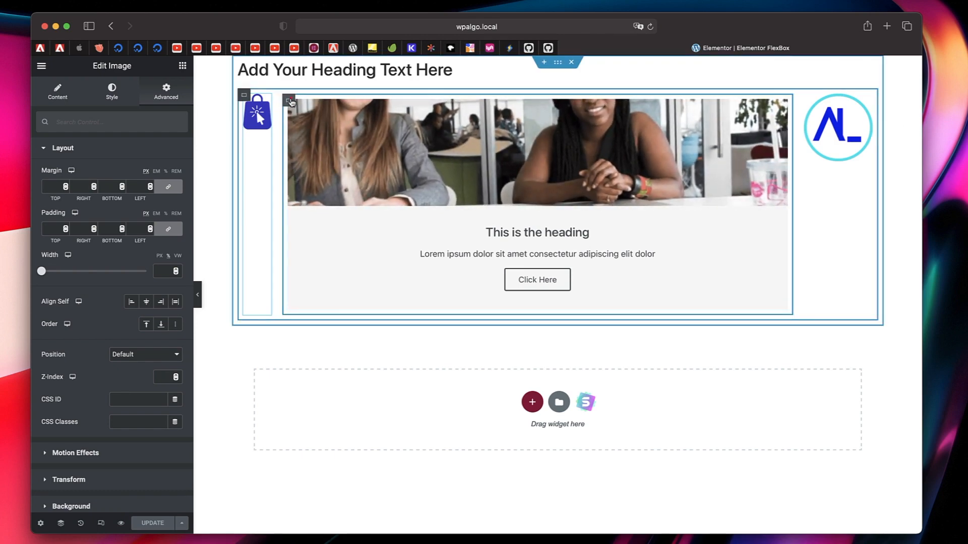
pyautogui.click(290, 101)
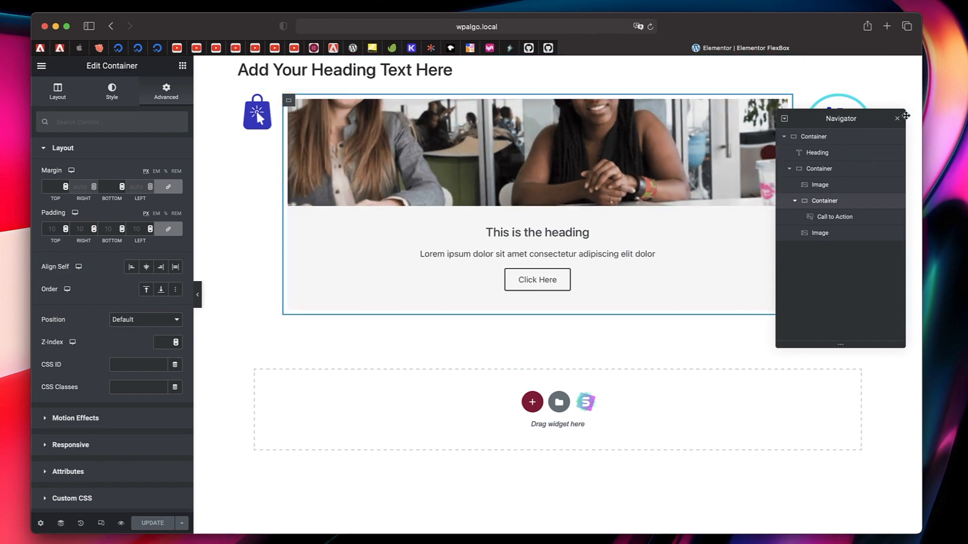
pyautogui.click(897, 119)
pyautogui.click(865, 104)
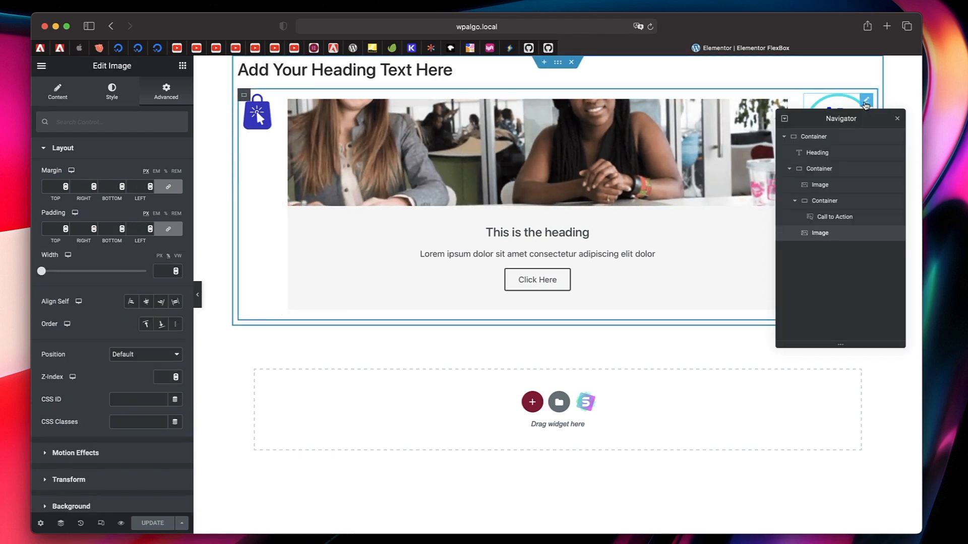
pyautogui.click(897, 120)
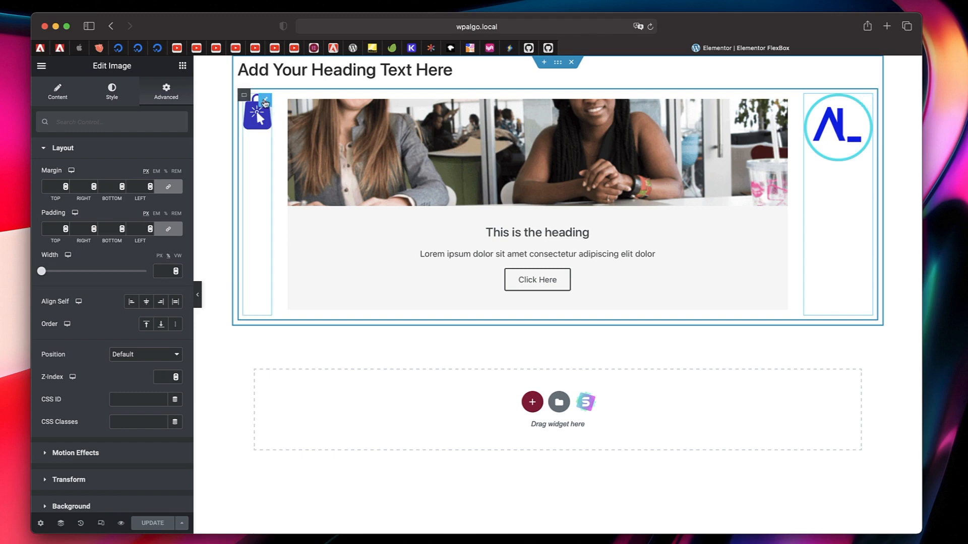
# - Try a width of 91% for the shopping bag logo image, and settle on 13%
pyautogui.click(265, 103)
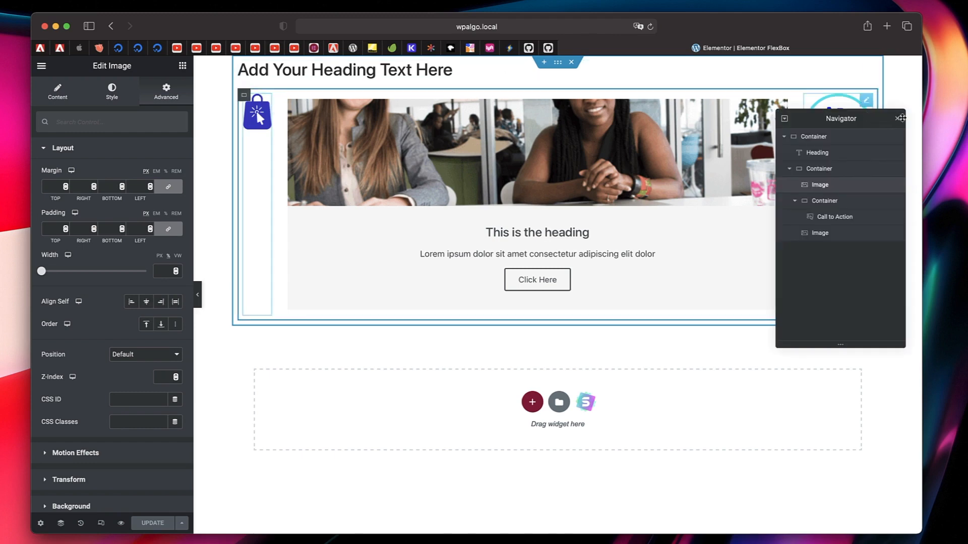
pyautogui.click(897, 120)
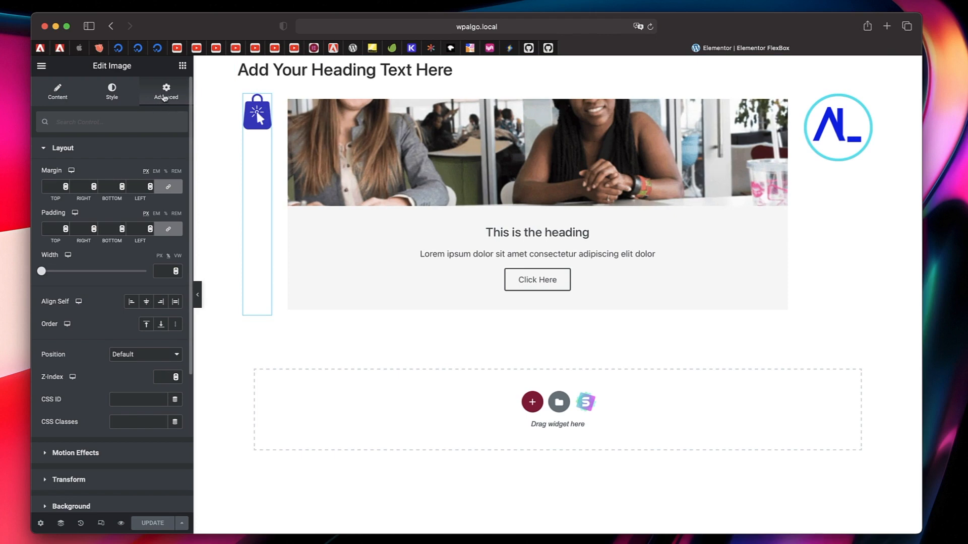
pyautogui.scroll(-2, 121, 147)
pyautogui.scroll(2, 121, 144)
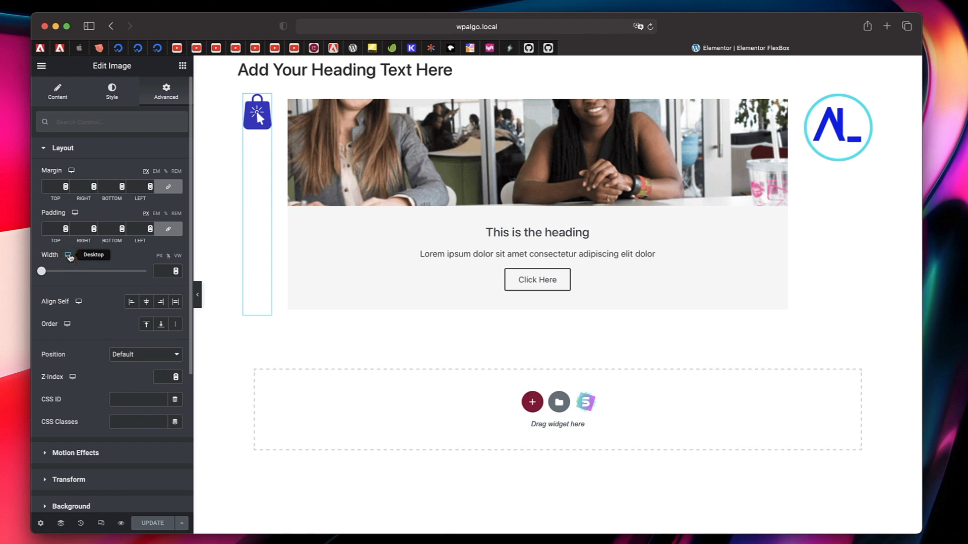
pyautogui.moveTo(42, 272); pyautogui.dragTo(137, 272)
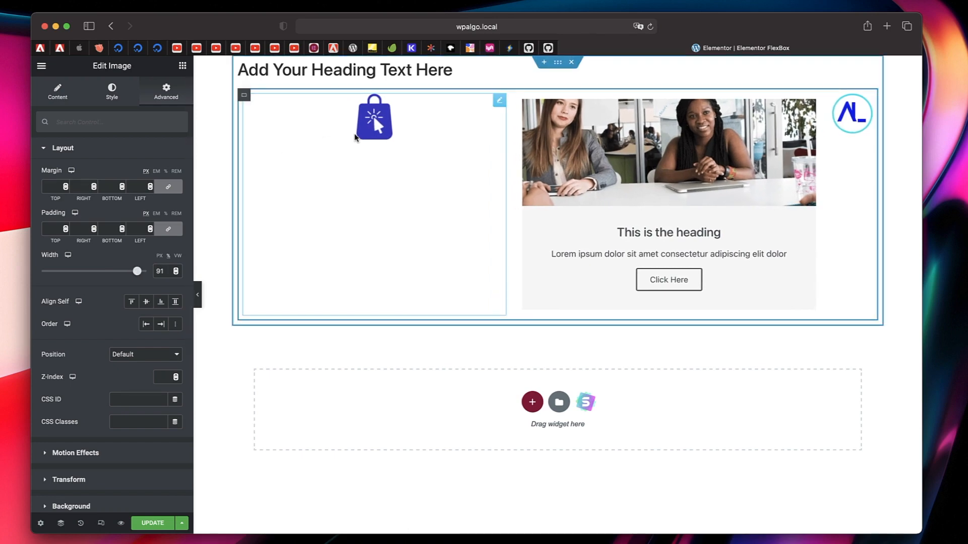
pyautogui.moveTo(138, 273); pyautogui.dragTo(55, 274)
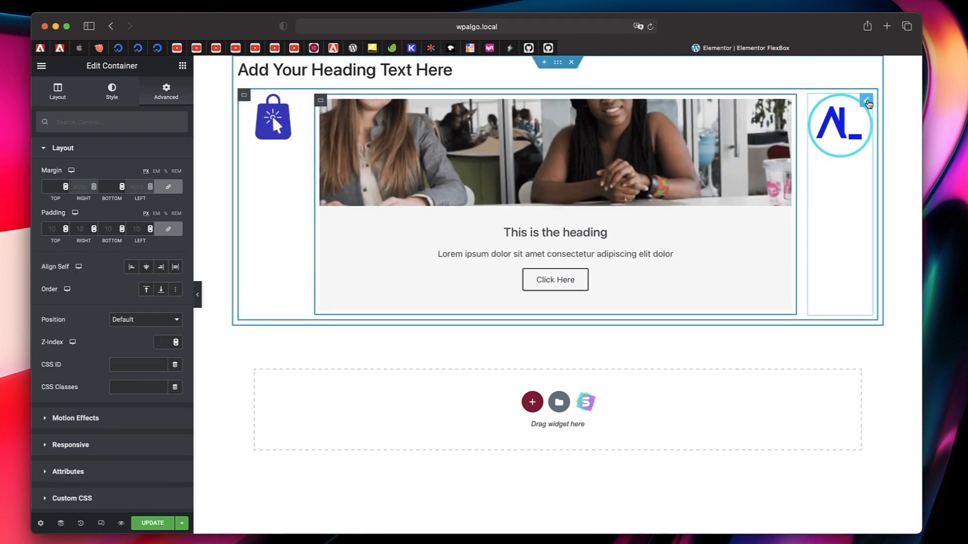
# - Set the round AL_ logo's width to 41% and, after trying Start, set its order to End
pyautogui.click(867, 102)
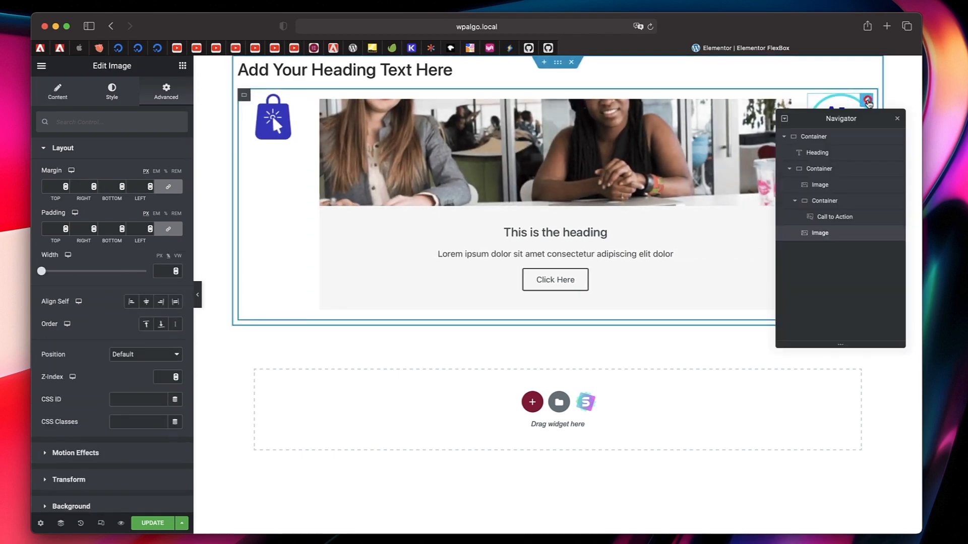
pyautogui.moveTo(42, 272); pyautogui.dragTo(85, 272)
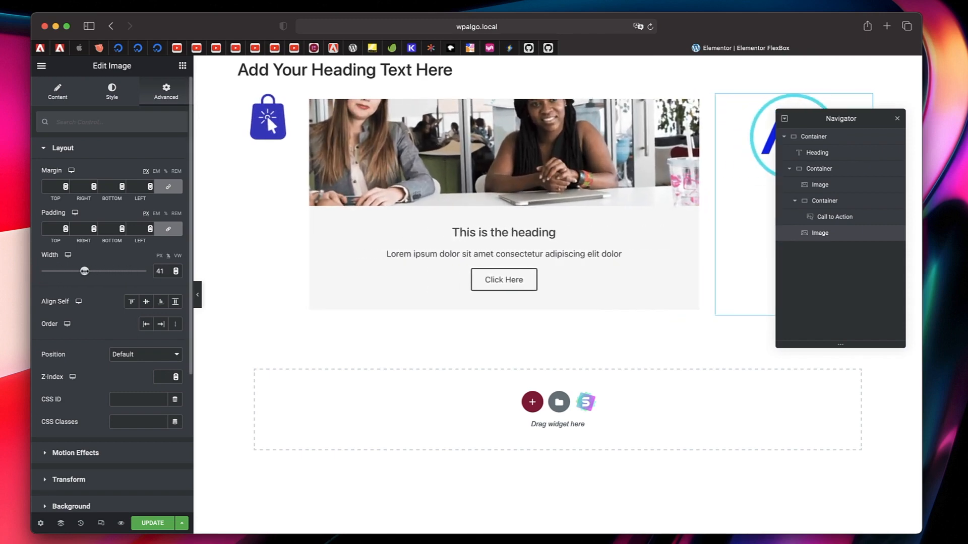
pyautogui.click(897, 119)
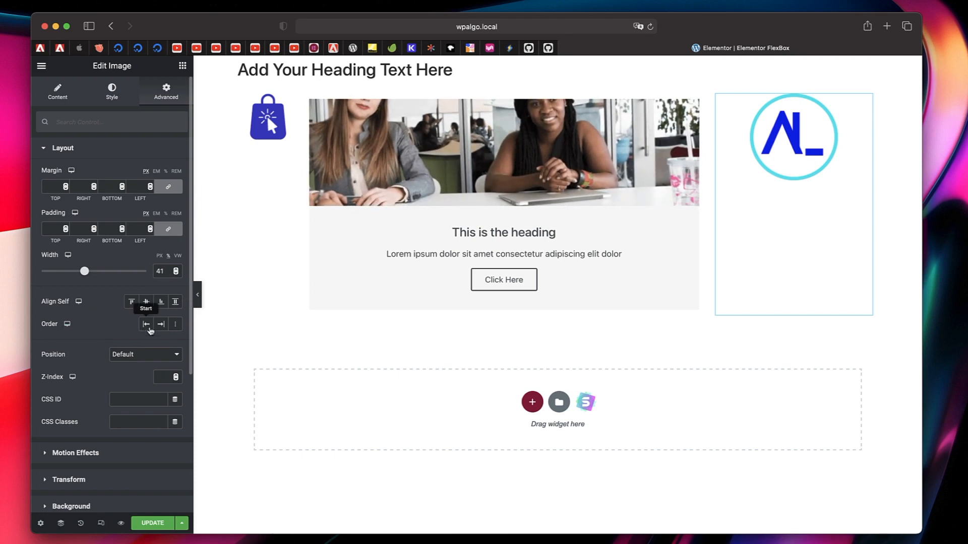
pyautogui.click(149, 329)
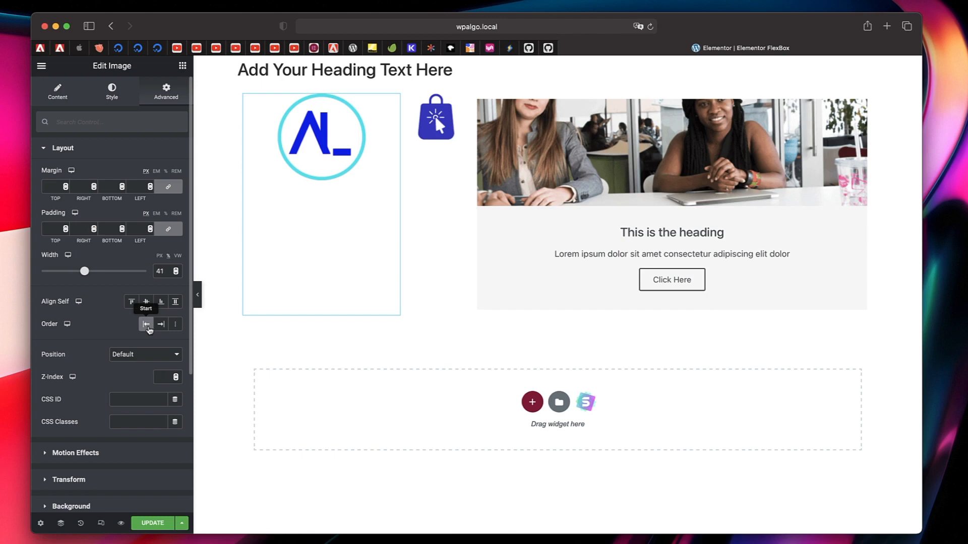
pyautogui.click(161, 325)
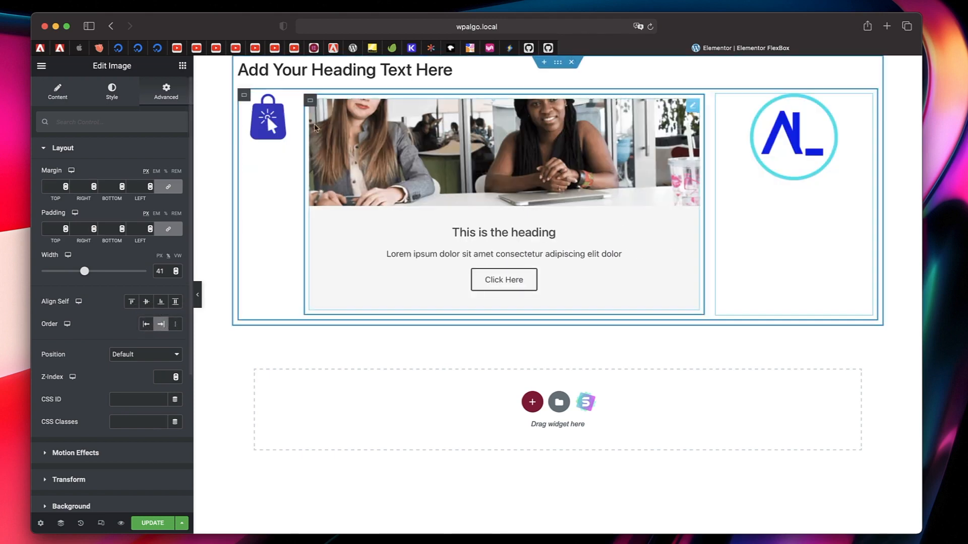
# - Give the shopping bag logo image a custom order of 1
pyautogui.click(245, 98)
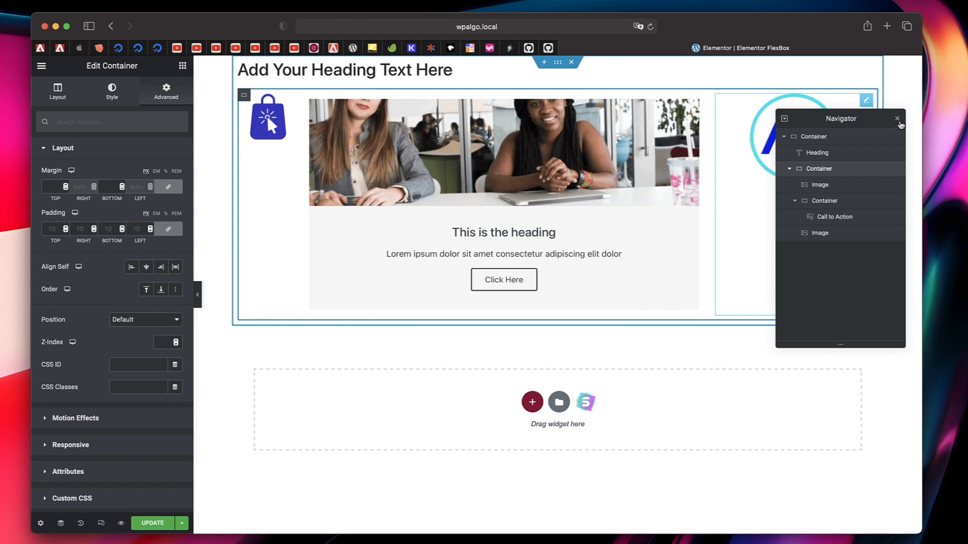
pyautogui.click(897, 119)
pyautogui.click(267, 119)
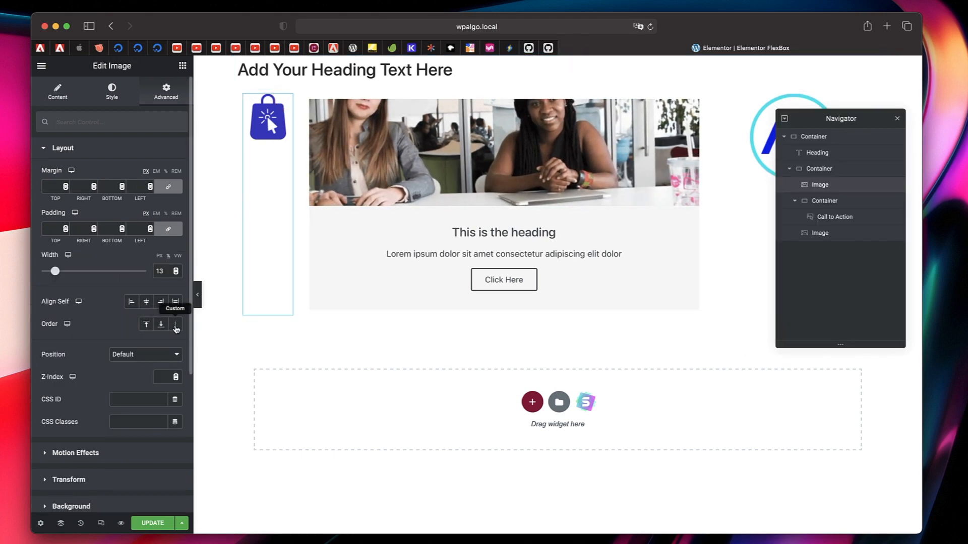
pyautogui.click(175, 325)
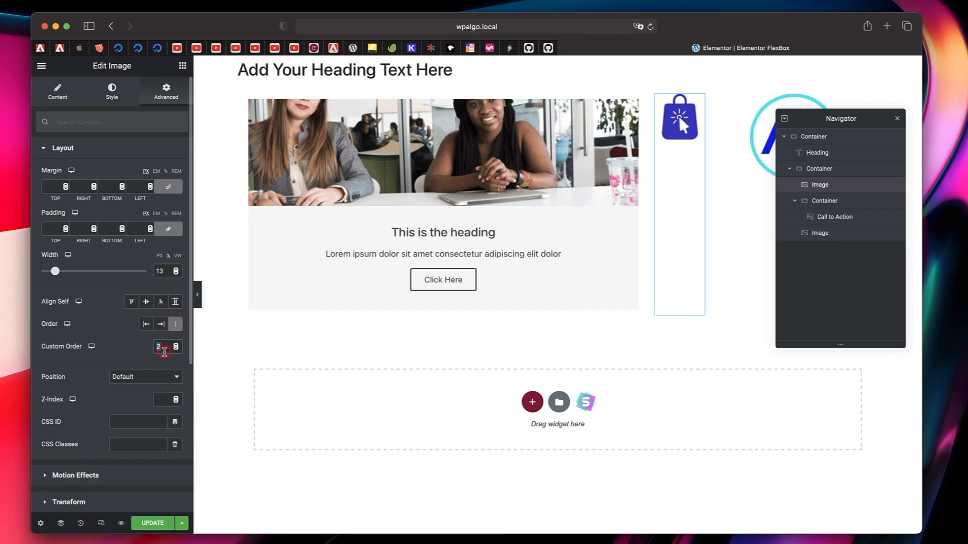
pyautogui.write('1')
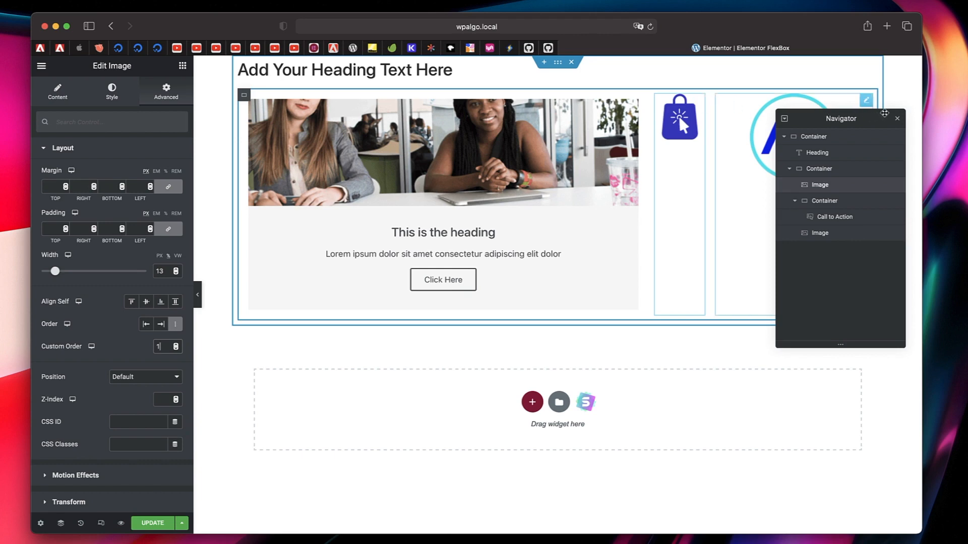
pyautogui.click(898, 118)
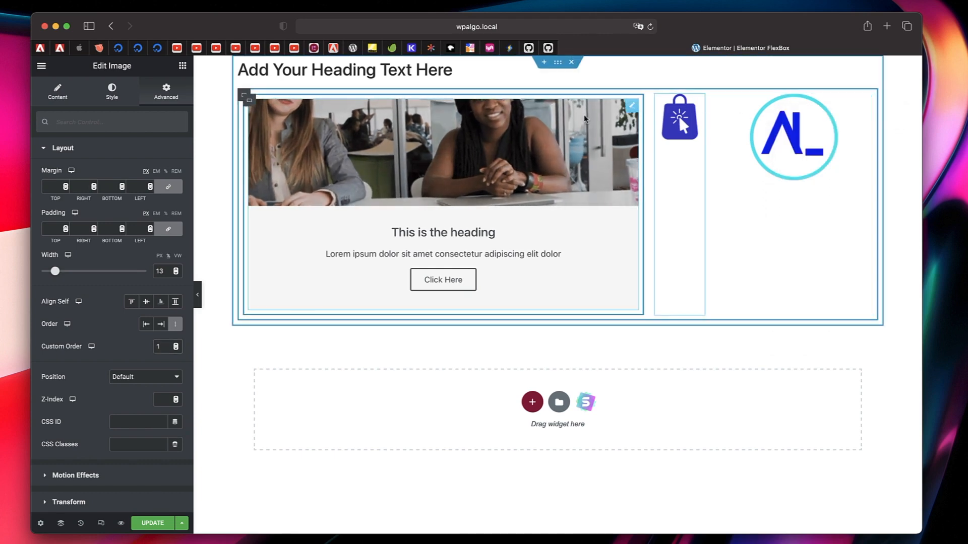
# - Give the round AL_ logo image a custom order of 3 and compare it with the shopping bag logo's order
pyautogui.click(868, 100)
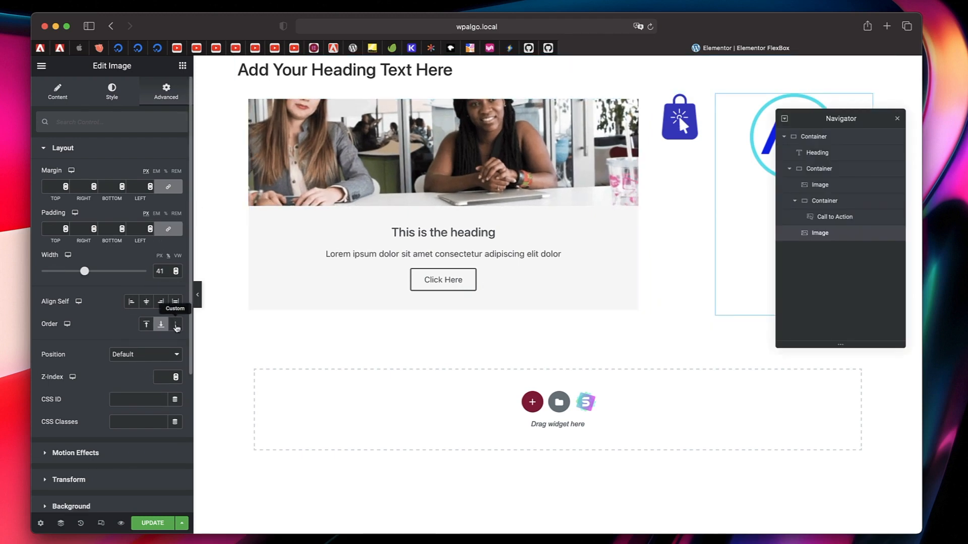
pyautogui.click(176, 325)
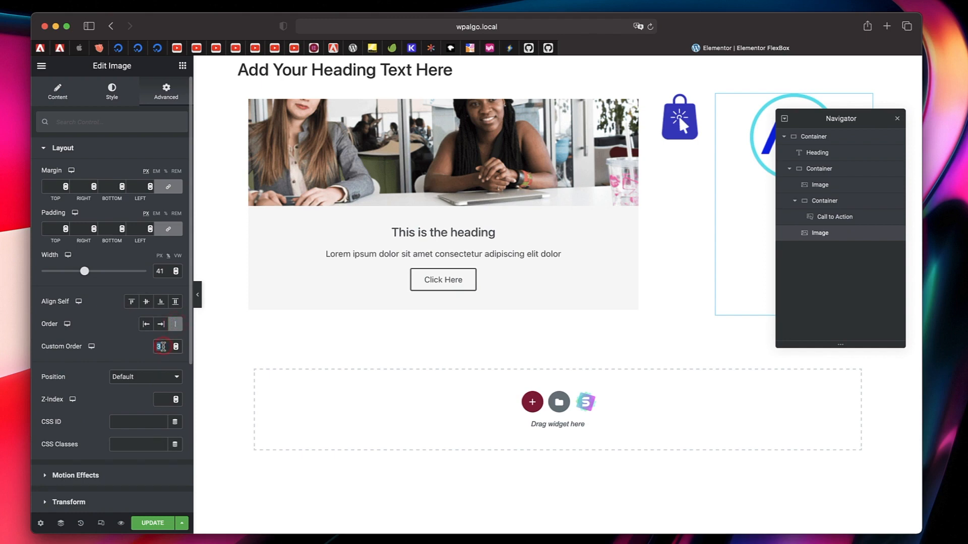
pyautogui.click(679, 121)
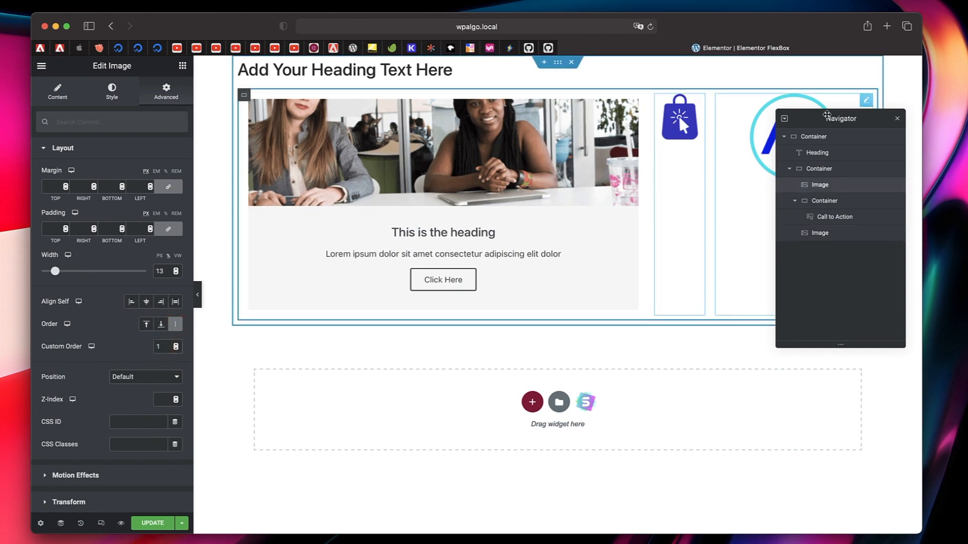
pyautogui.click(897, 119)
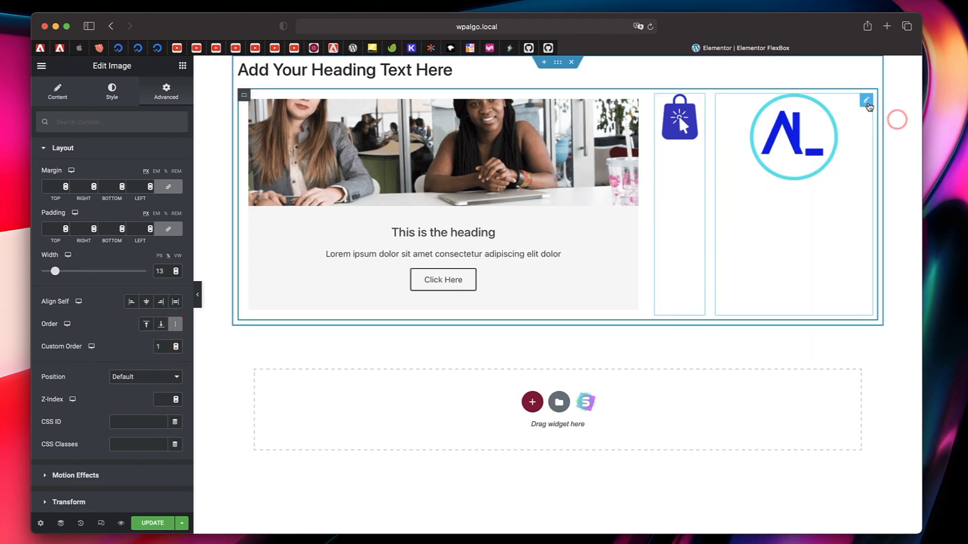
pyautogui.click(868, 103)
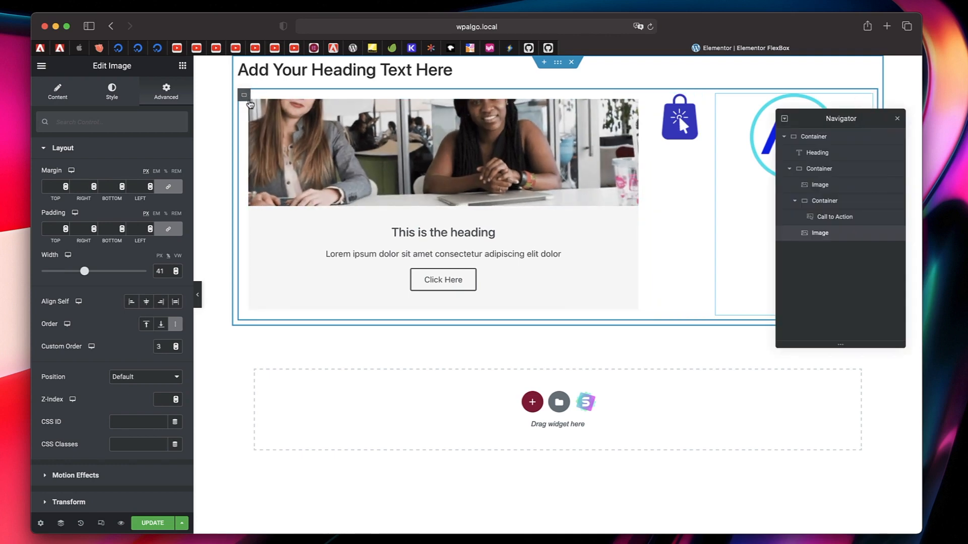
# - Give the container around the Call to Action a custom order of 2, and change that order to 0
pyautogui.click(251, 103)
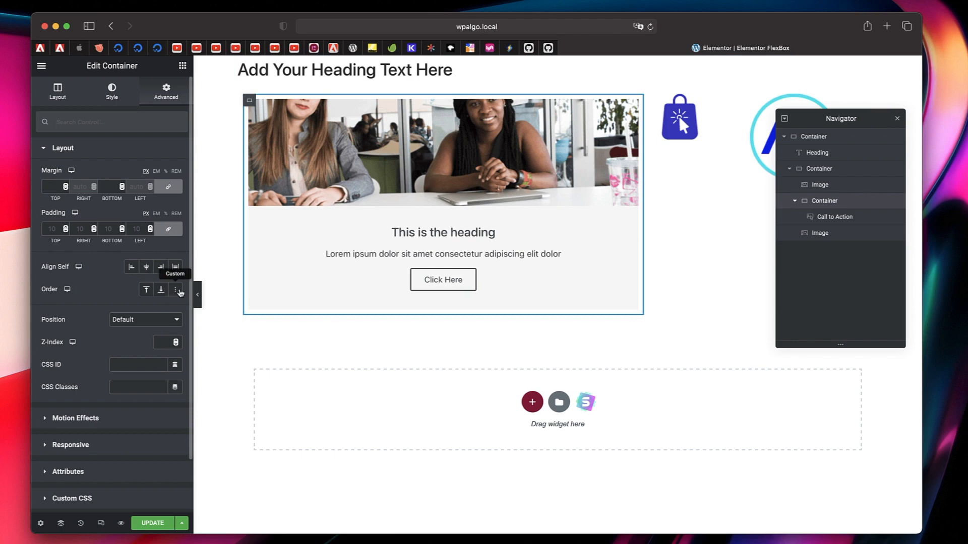
pyautogui.click(177, 290)
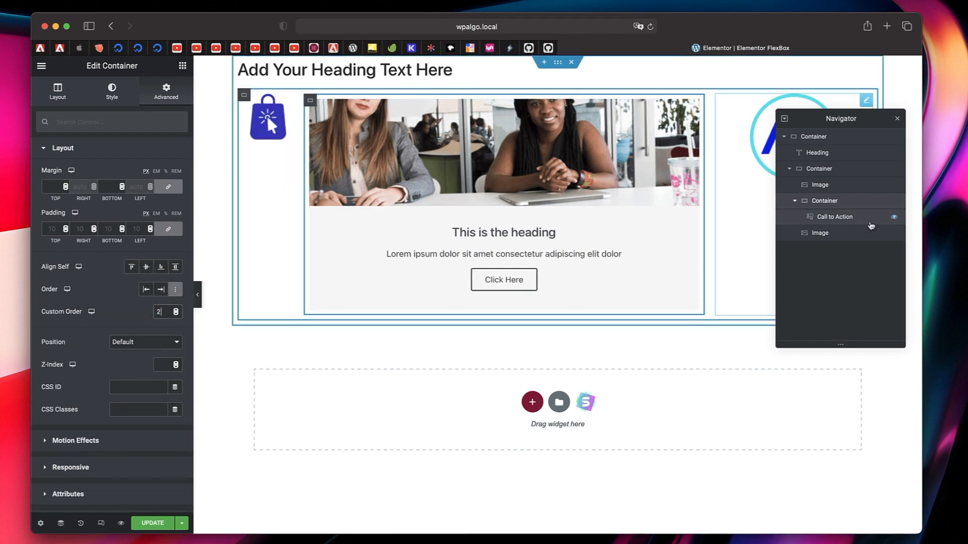
pyautogui.click(898, 120)
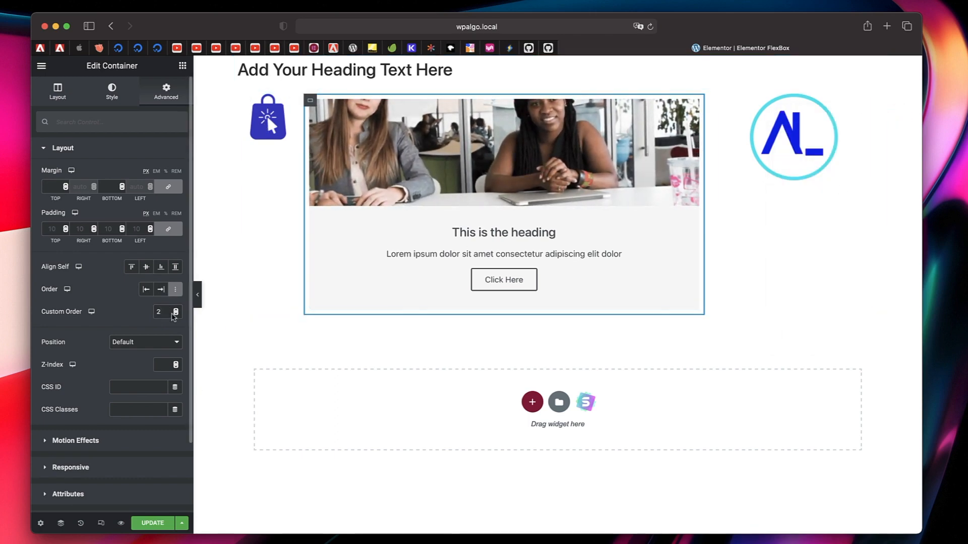
pyautogui.click(175, 313)
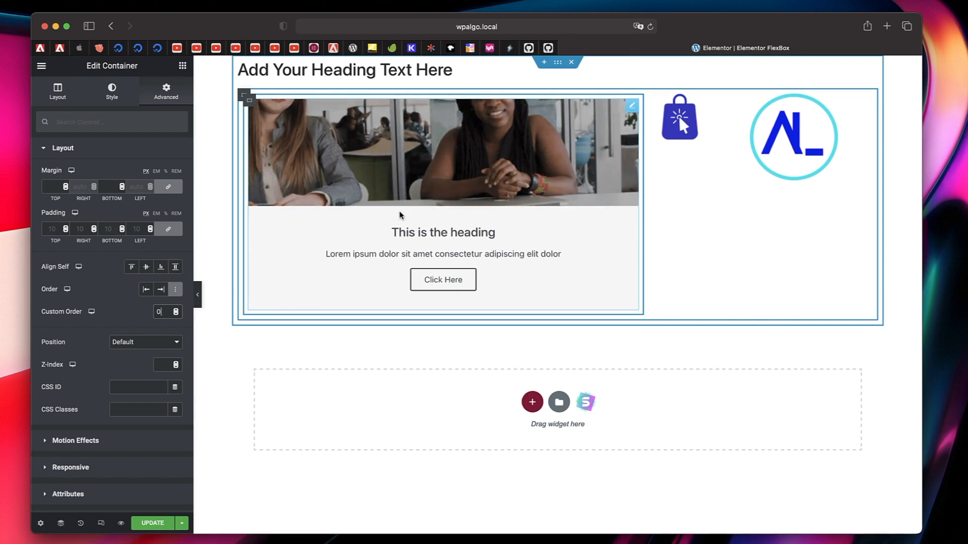
# - Set the Call to Action container's custom order to 1 and the shopping bag logo's custom order to 10
pyautogui.click(176, 310)
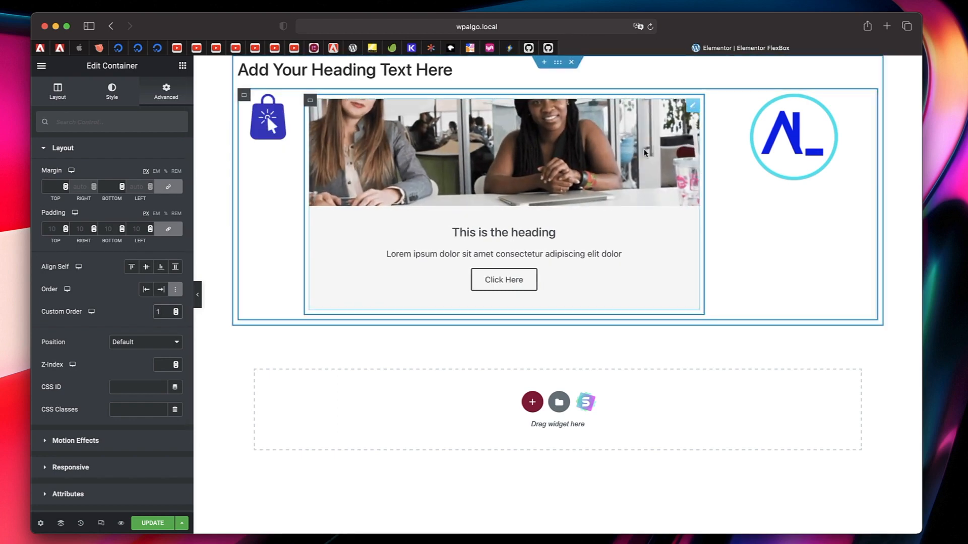
pyautogui.click(287, 100)
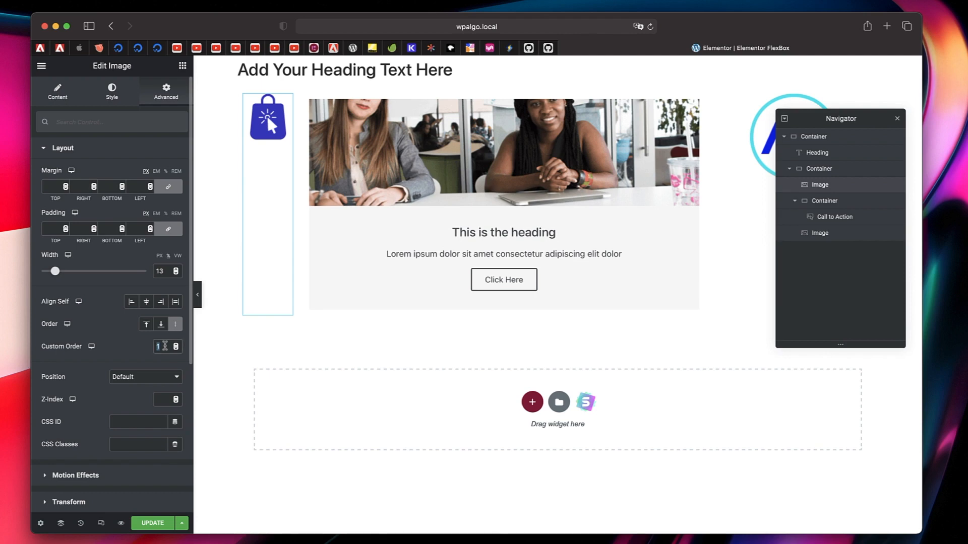
pyautogui.write('0')
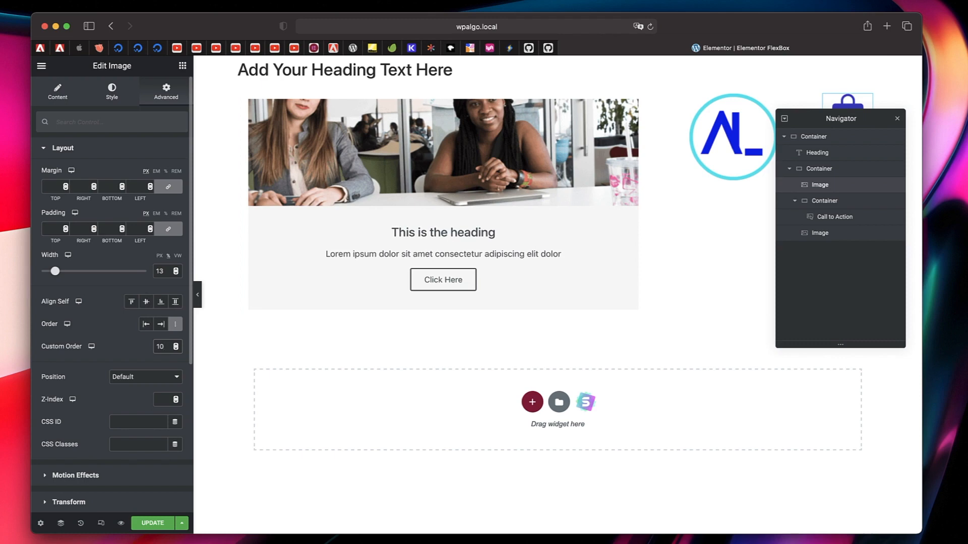
pyautogui.click(897, 121)
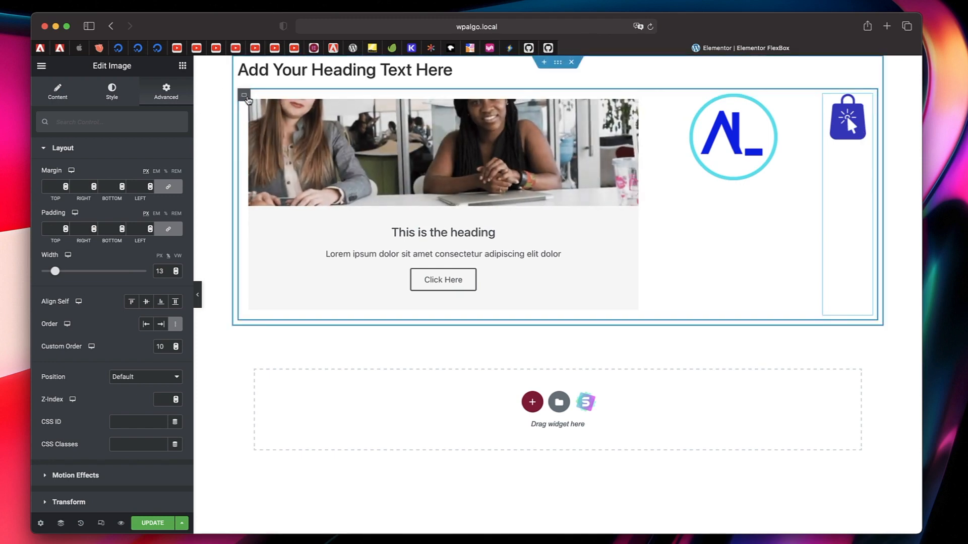
# - Change the direction of the container holding the logos and Call to Action to Column and set its minimum height to 797 px
pyautogui.click(245, 95)
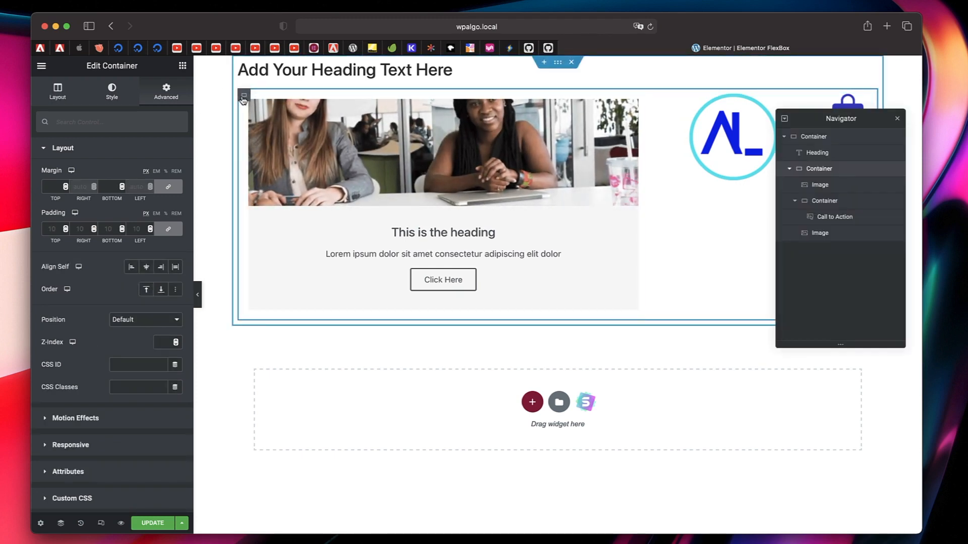
pyautogui.click(56, 91)
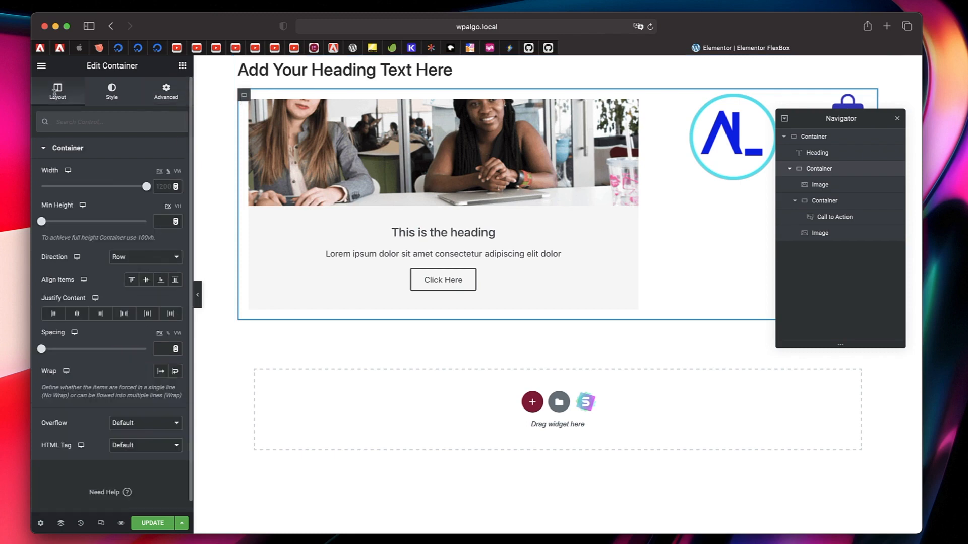
pyautogui.click(244, 97)
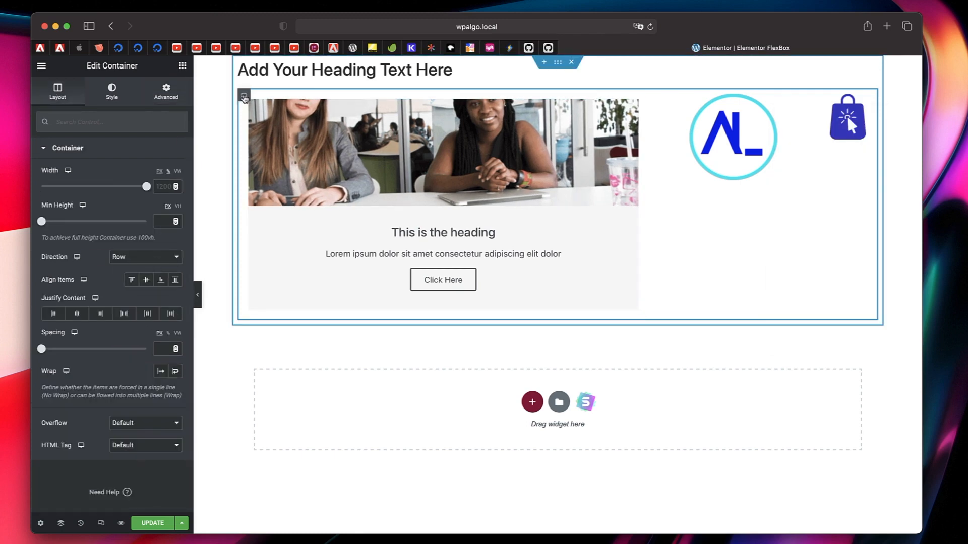
pyautogui.click(156, 258)
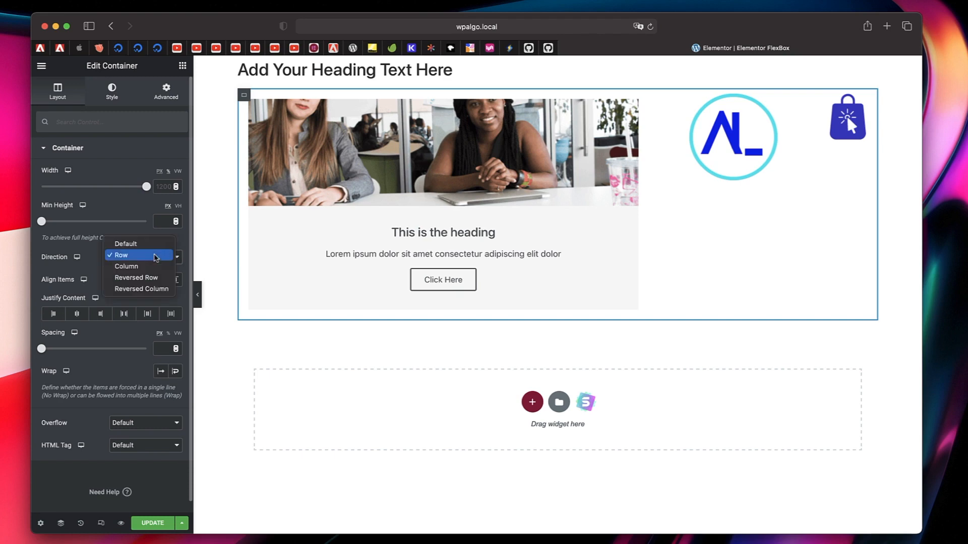
pyautogui.click(146, 265)
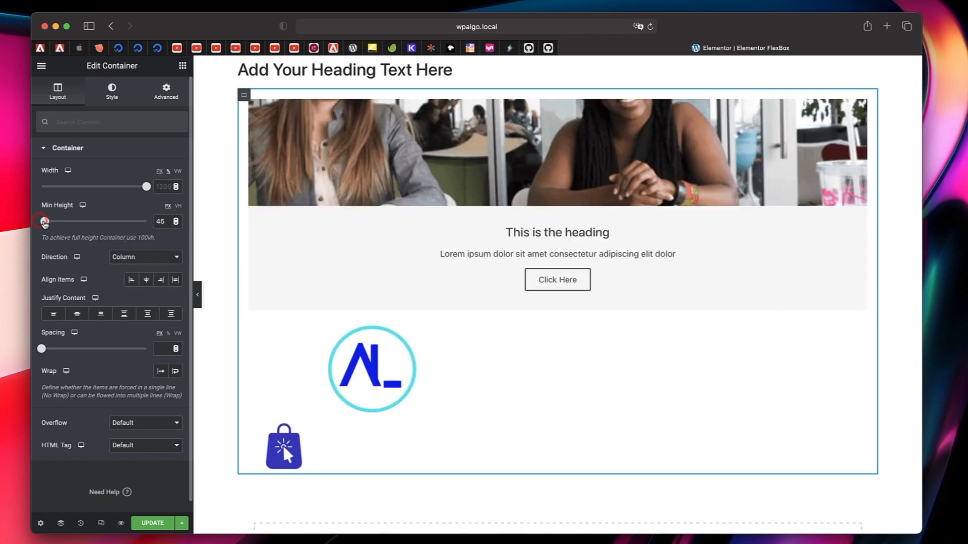
pyautogui.moveTo(44, 222); pyautogui.dragTo(100, 221)
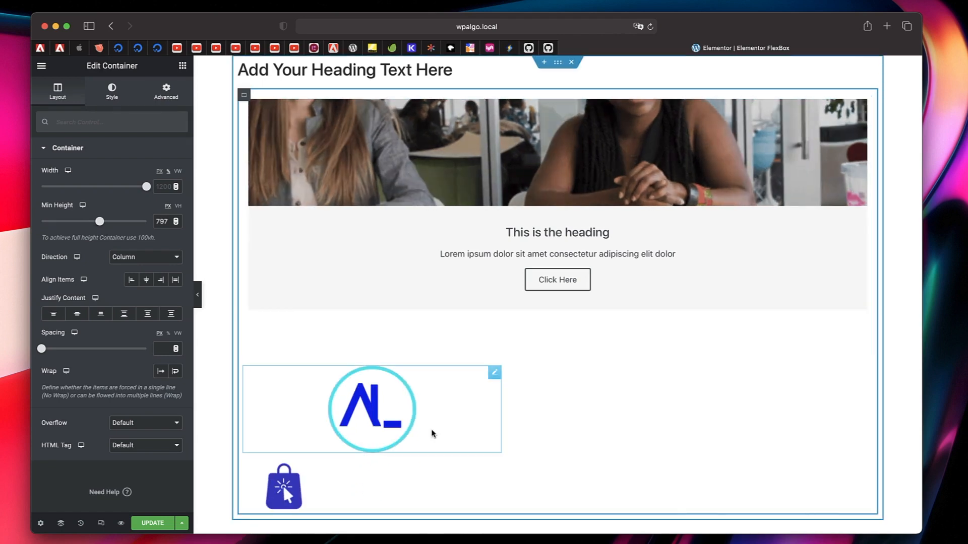
# - Set the round AL_ logo's Align Self to Center
pyautogui.click(249, 99)
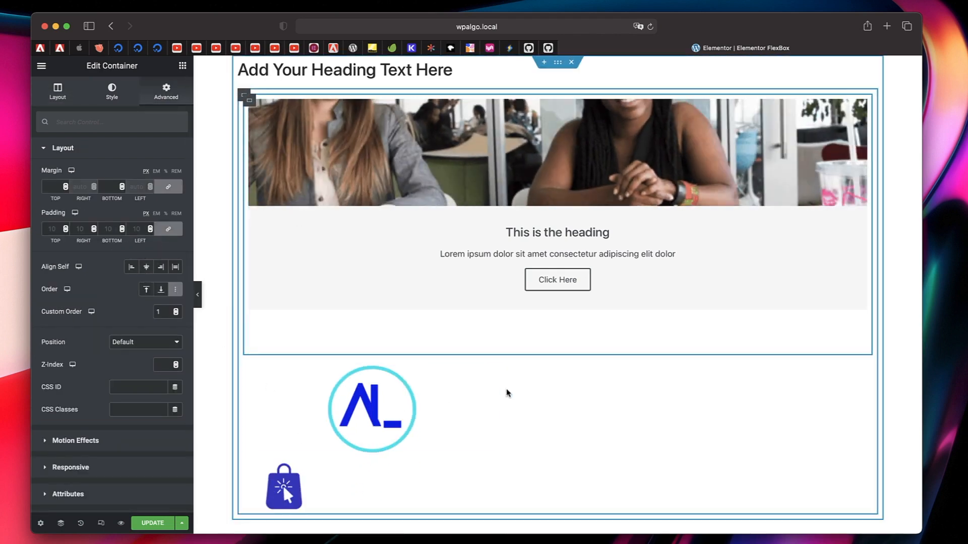
pyautogui.click(494, 373)
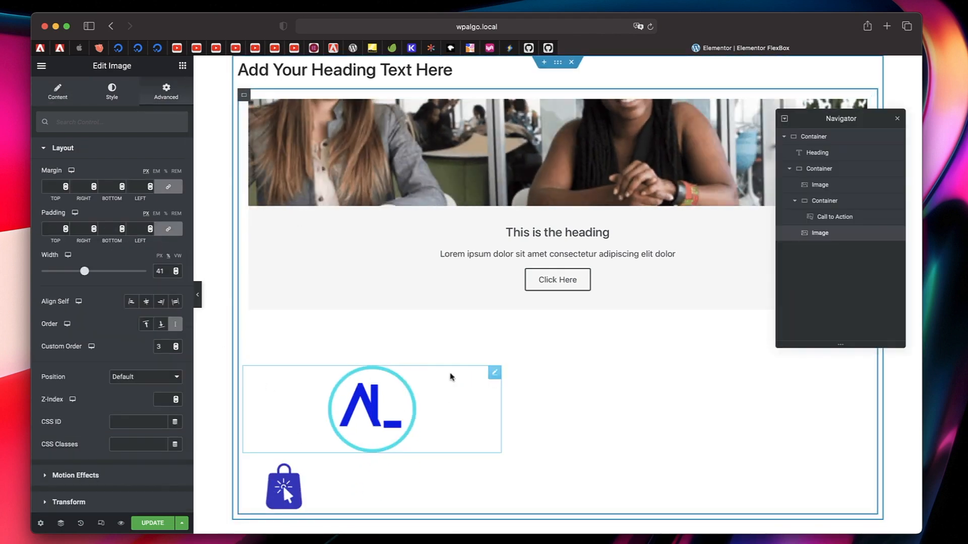
pyautogui.click(145, 301)
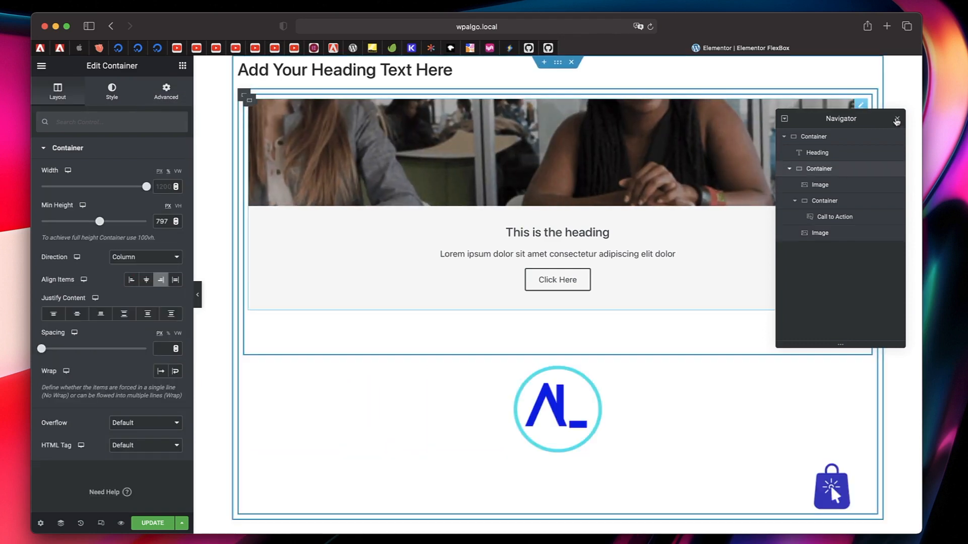
pyautogui.click(897, 119)
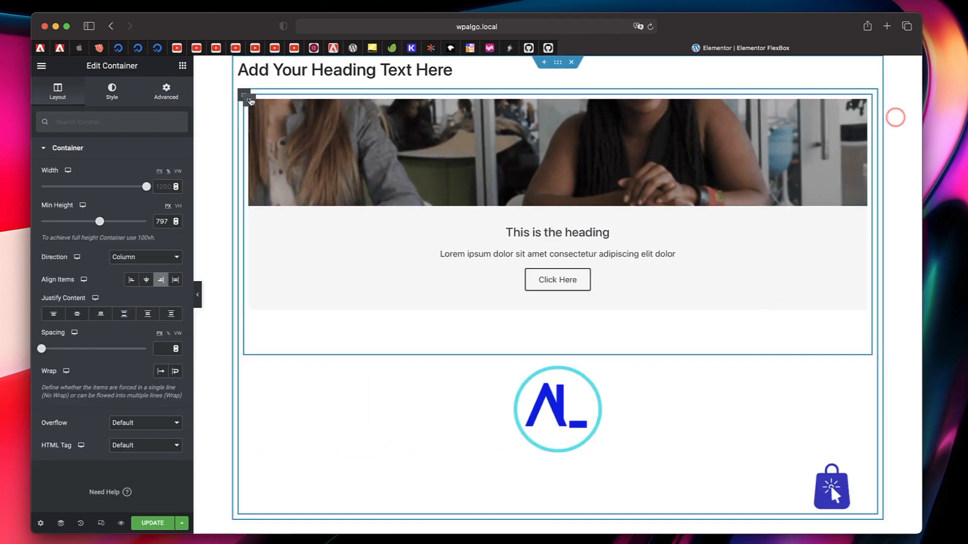
# - Set the column container's Align Items to Flex End and clear the Center self-alignment of the round AL_ logo
pyautogui.click(245, 96)
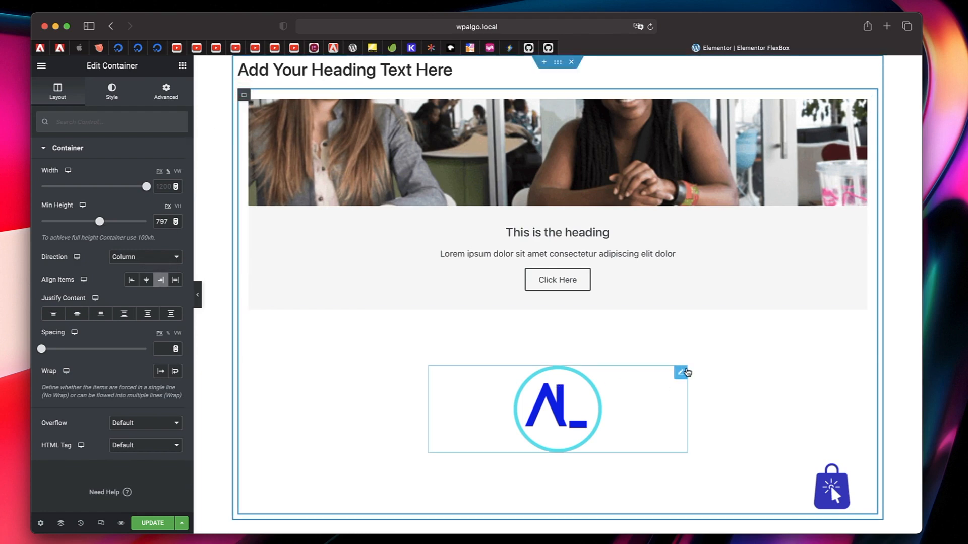
pyautogui.click(683, 376)
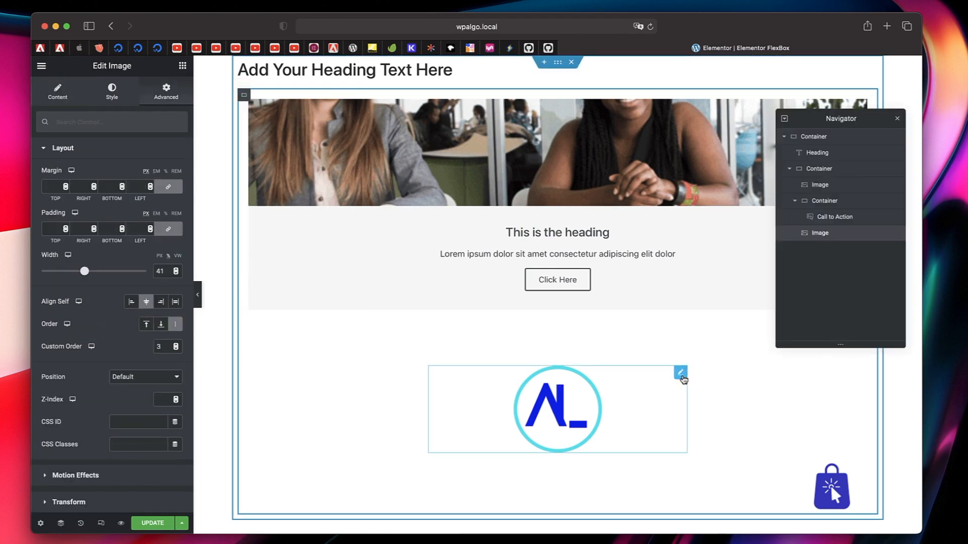
pyautogui.click(147, 303)
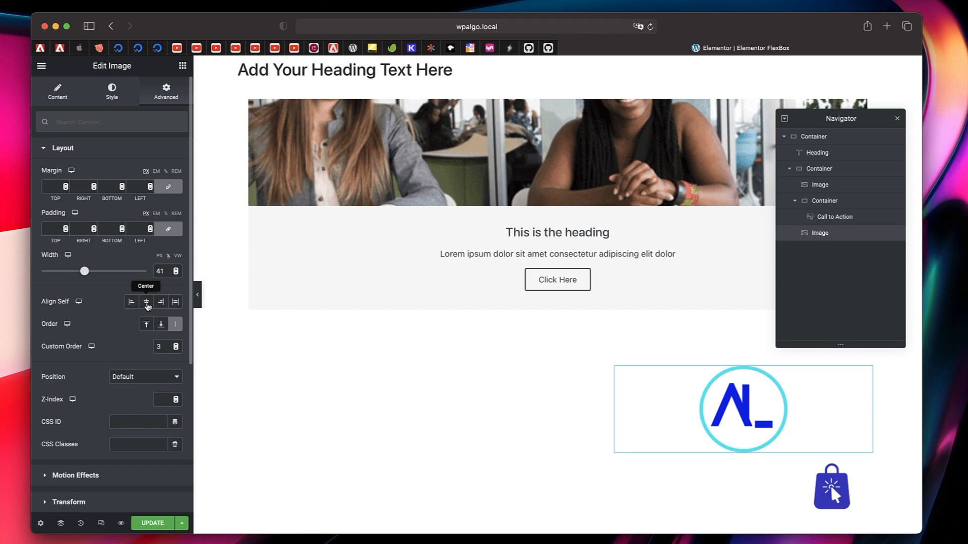
pyautogui.click(897, 118)
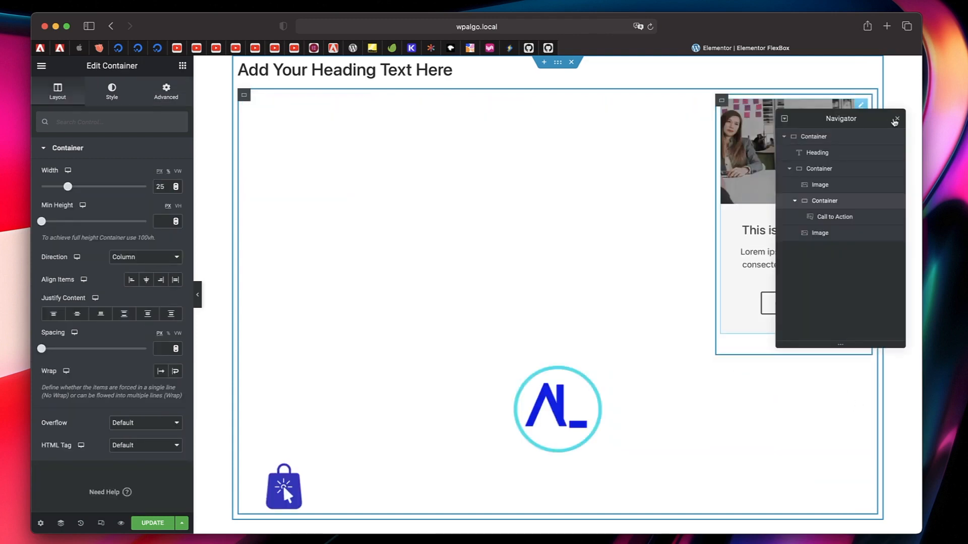
# - Set the Call to Action container's width to 25% and check the Align Items option of its parent container
pyautogui.click(897, 119)
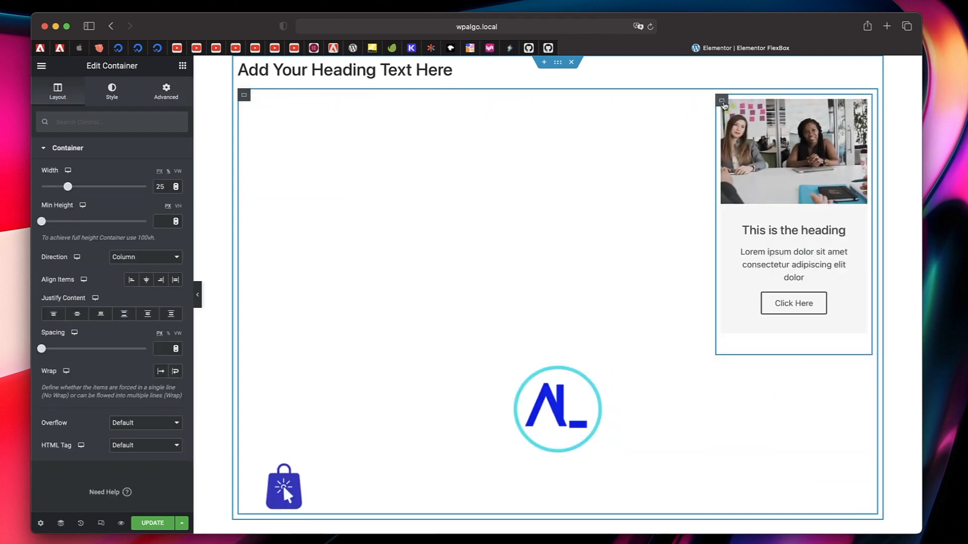
pyautogui.click(243, 95)
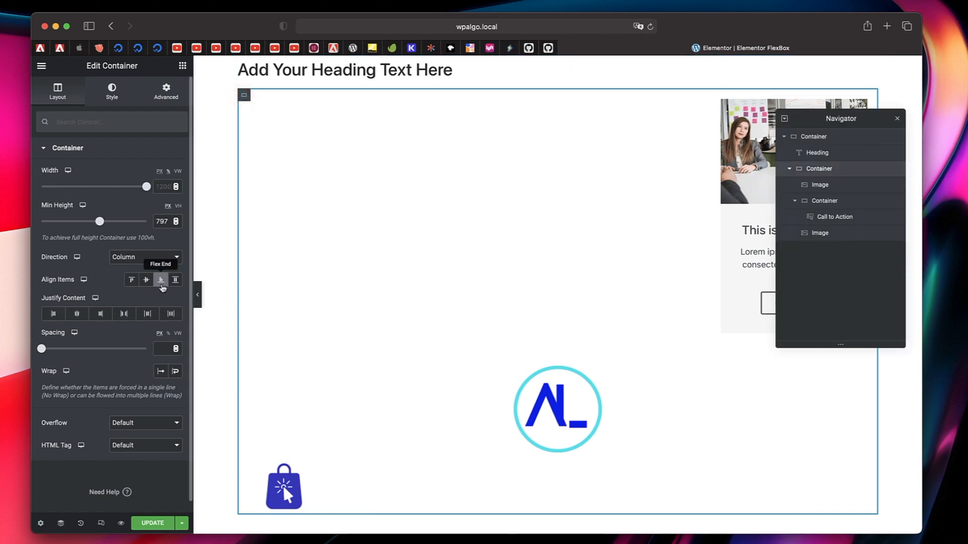
pyautogui.click(898, 119)
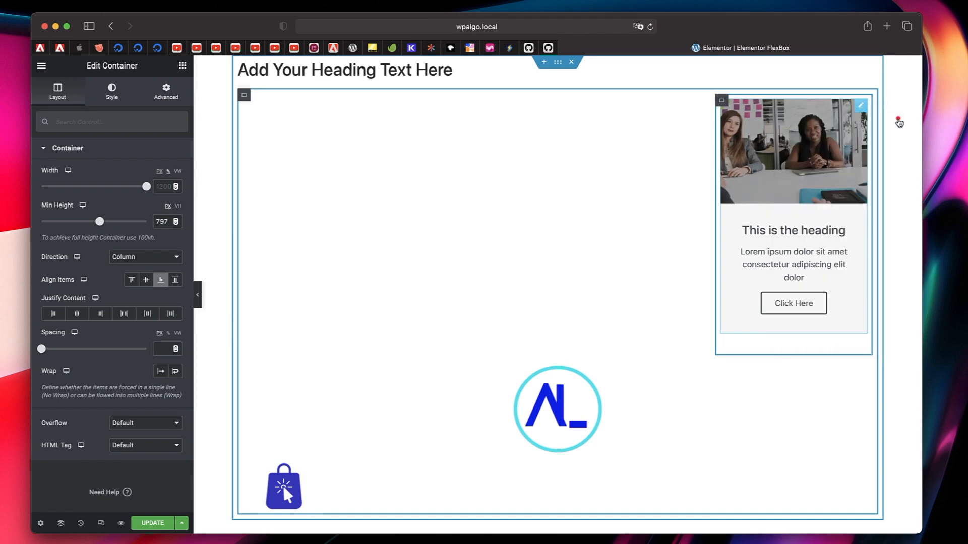
# - Review the Call to Action container's Align Items options and set the round AL_ logo's Align Self to Start
pyautogui.click(722, 102)
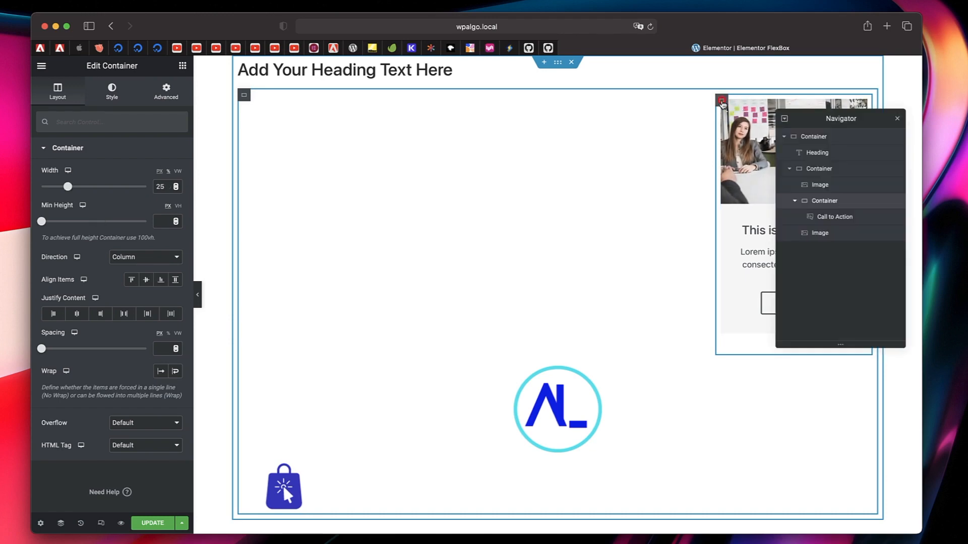
pyautogui.click(132, 280)
pyautogui.click(897, 119)
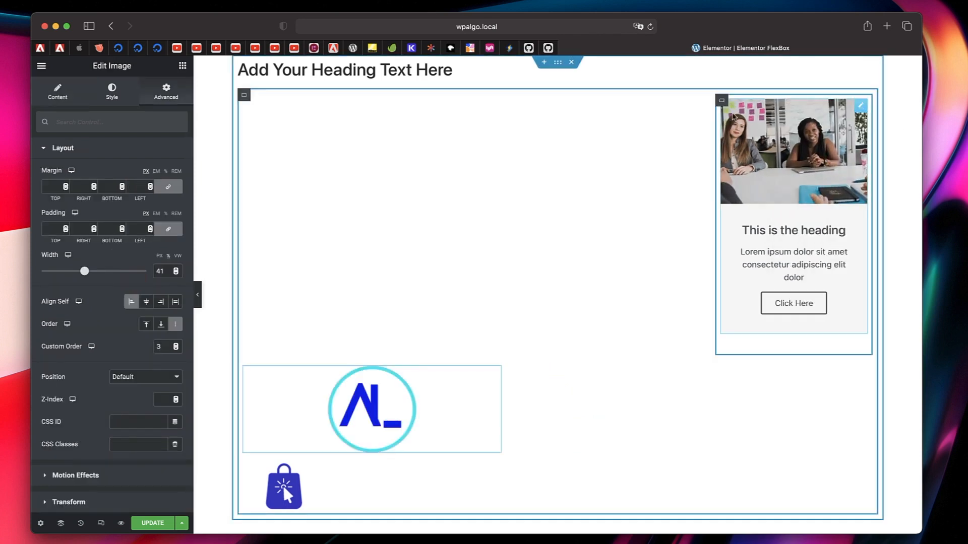
# - Set the Call to Action container's Align Items to Flex Start
pyautogui.click(722, 101)
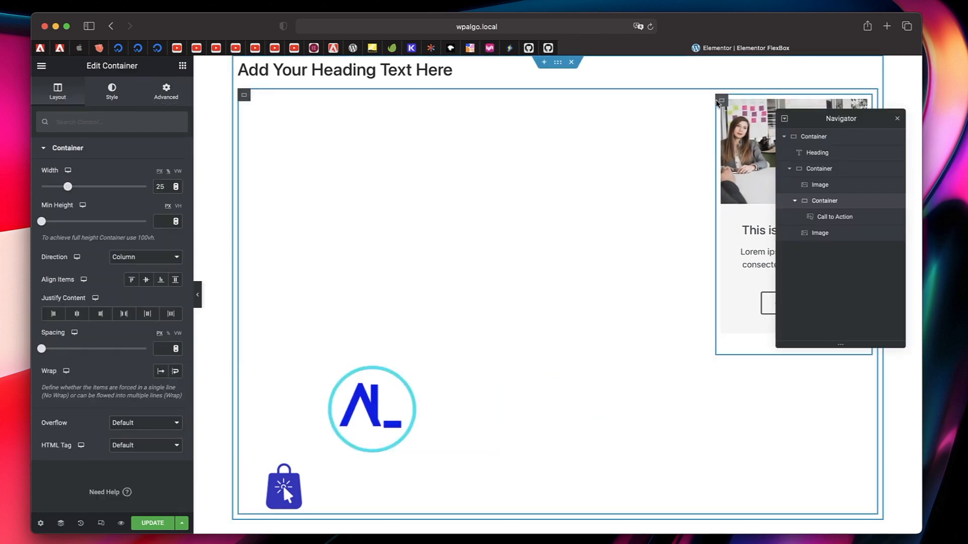
pyautogui.click(132, 280)
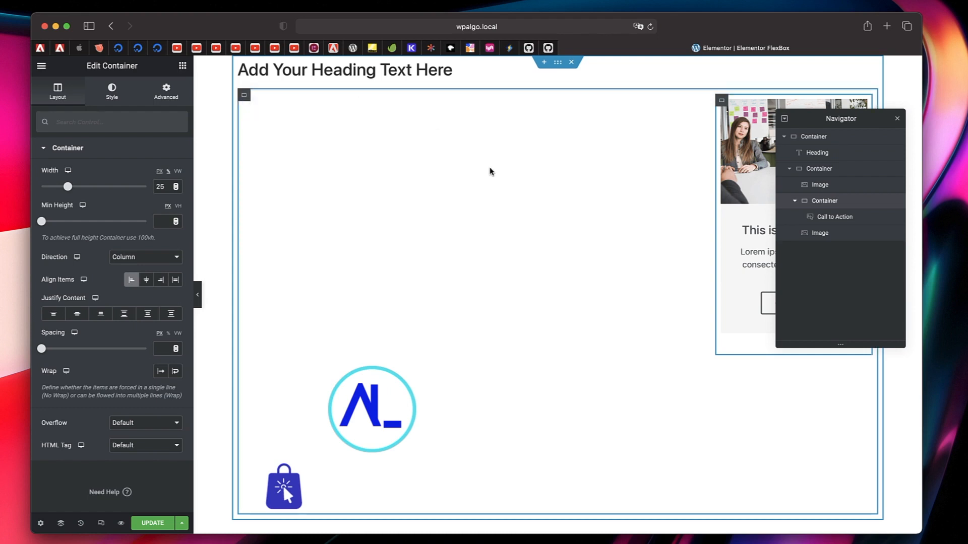
pyautogui.click(898, 119)
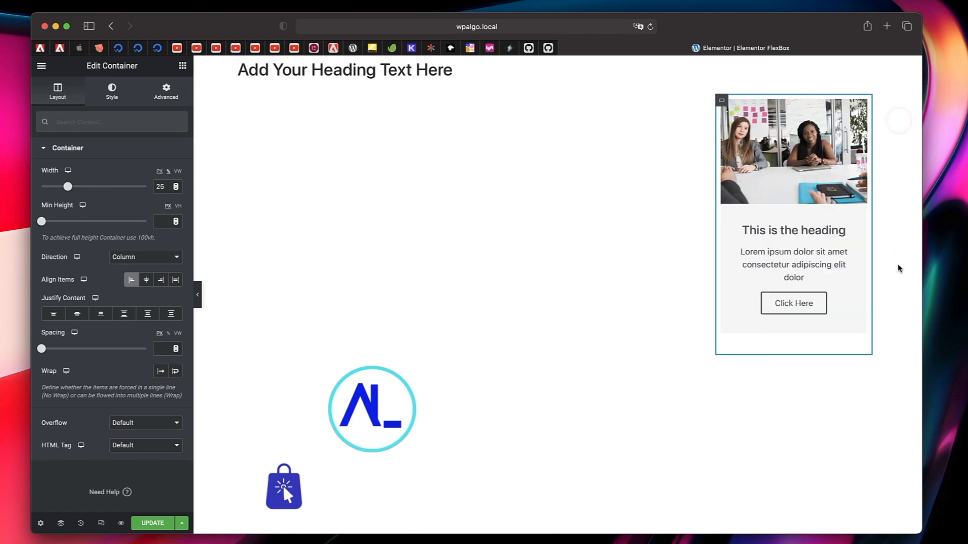